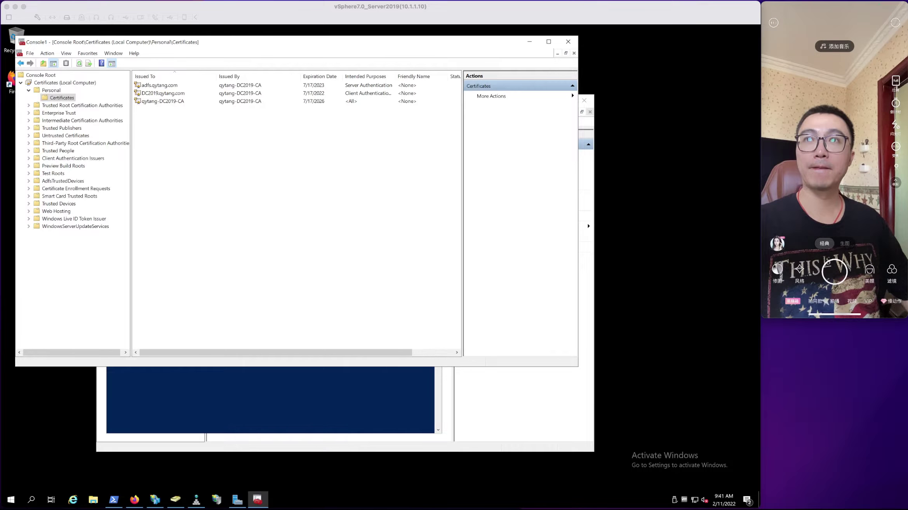
- Bring AD FS Management forward and view its empty Relying Party Trusts list
click(231, 150)
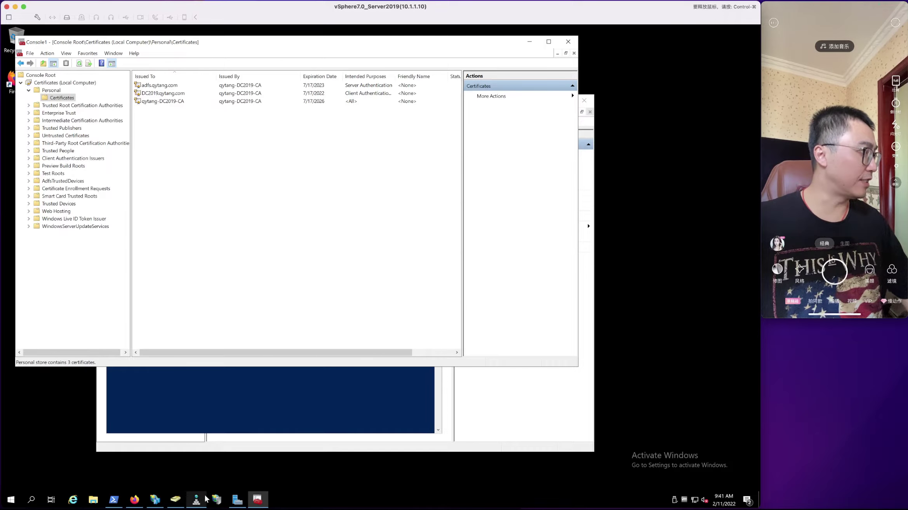
click(156, 503)
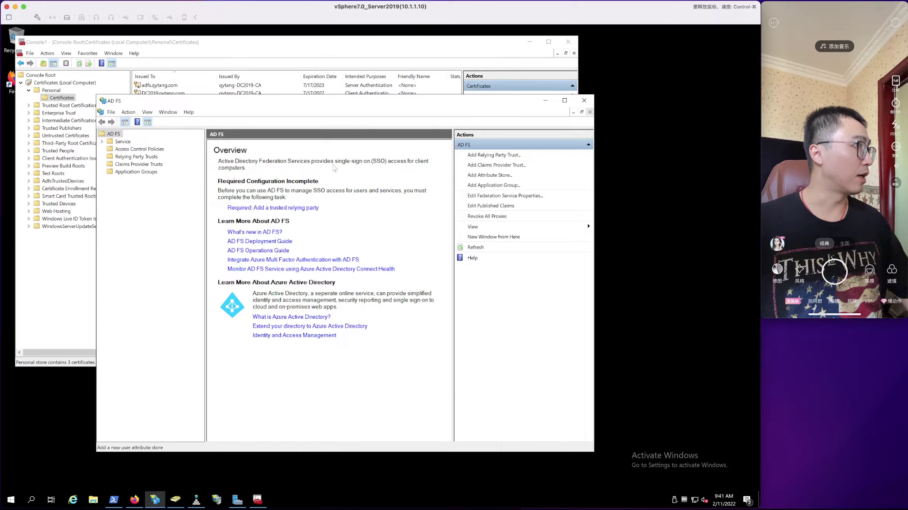
click(151, 157)
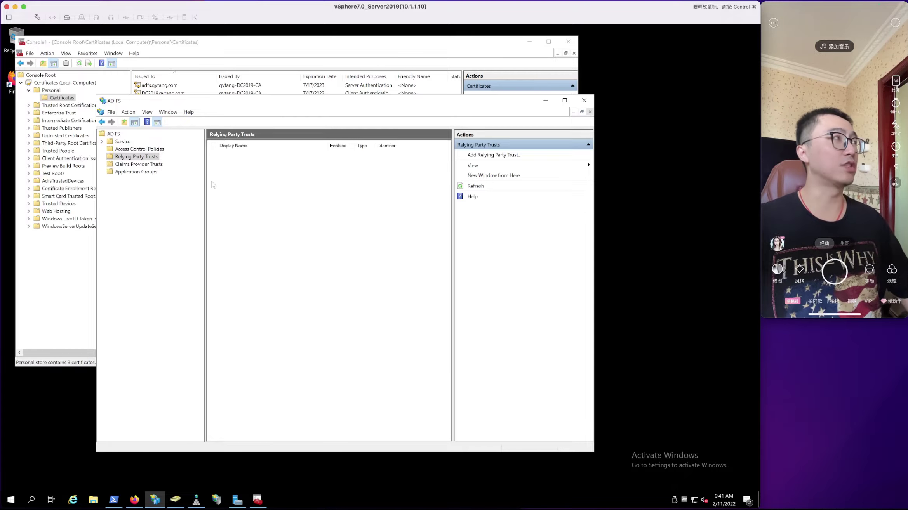
- Review the three personal certificates in the Certificates console, then bring up Active Directory Users and Computers
click(47, 266)
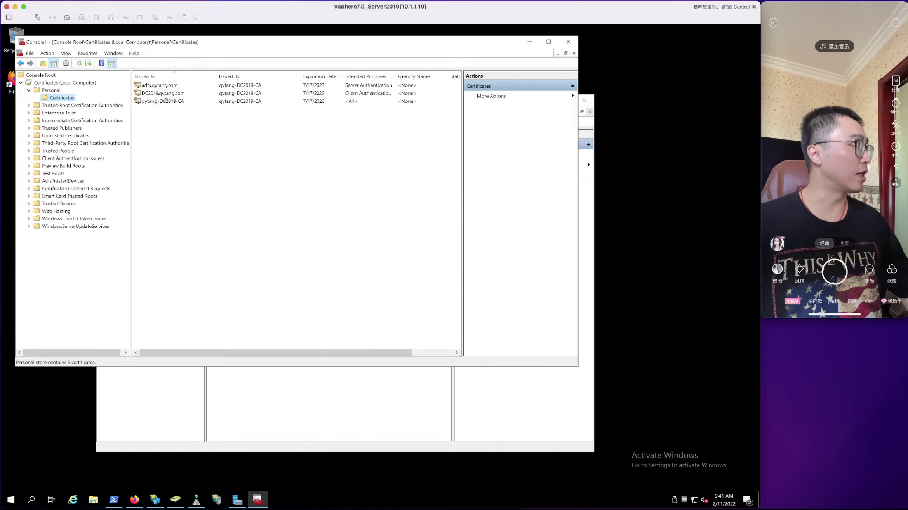
click(165, 102)
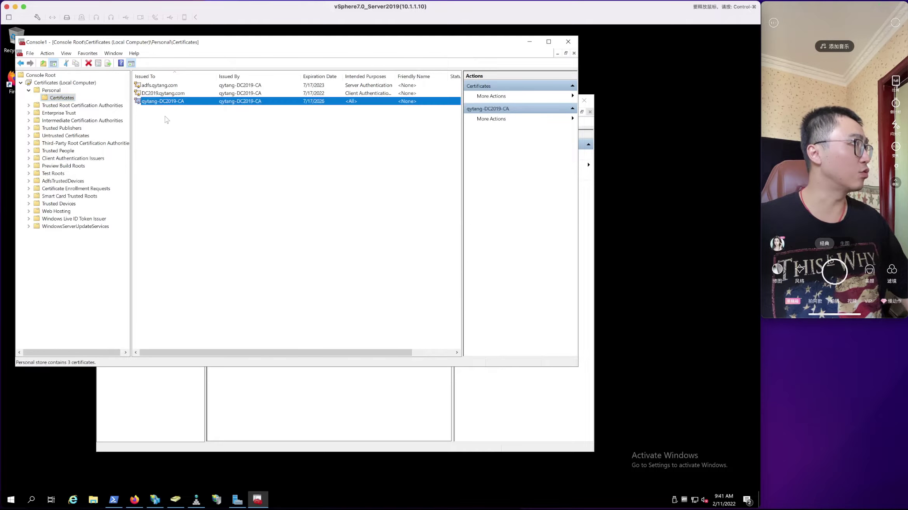
click(165, 96)
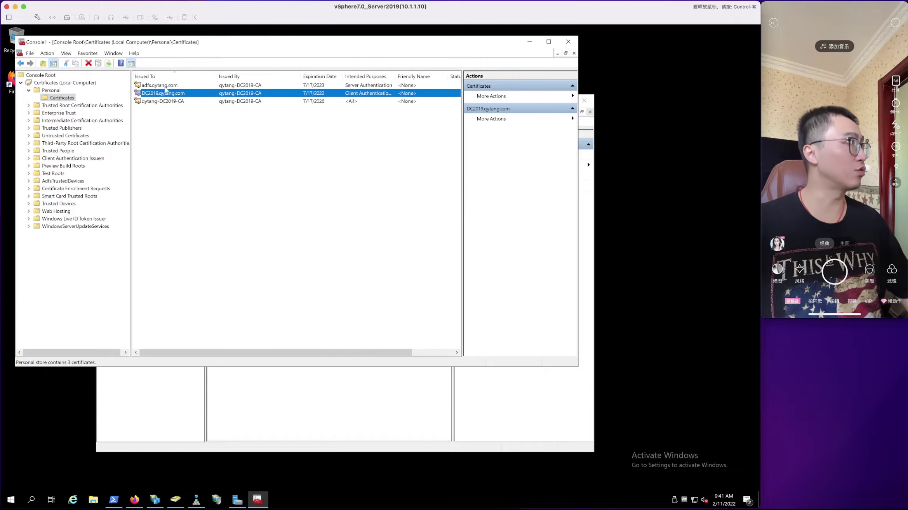
click(165, 87)
click(167, 94)
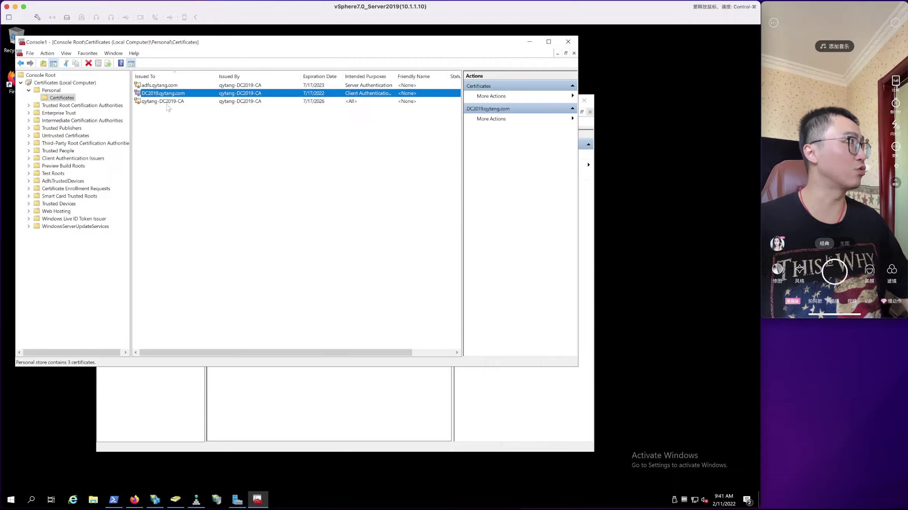
click(167, 102)
click(167, 86)
click(168, 96)
click(169, 101)
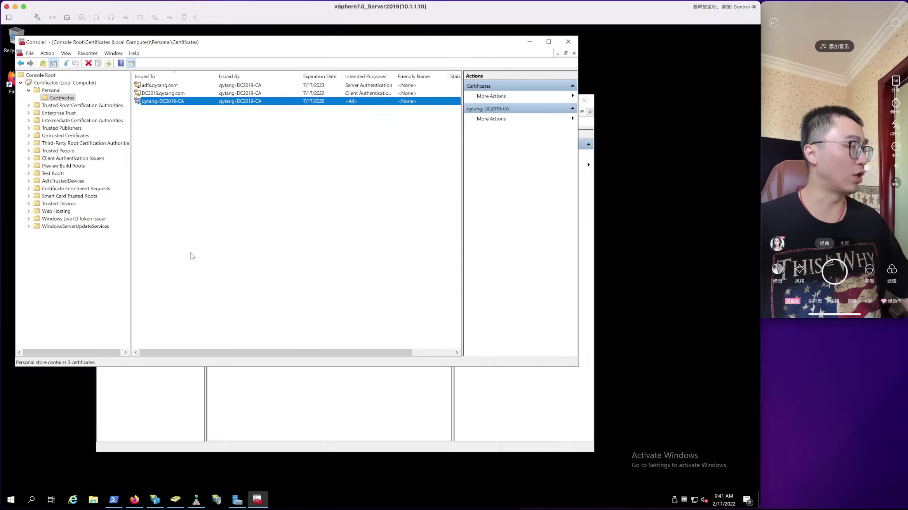
click(176, 500)
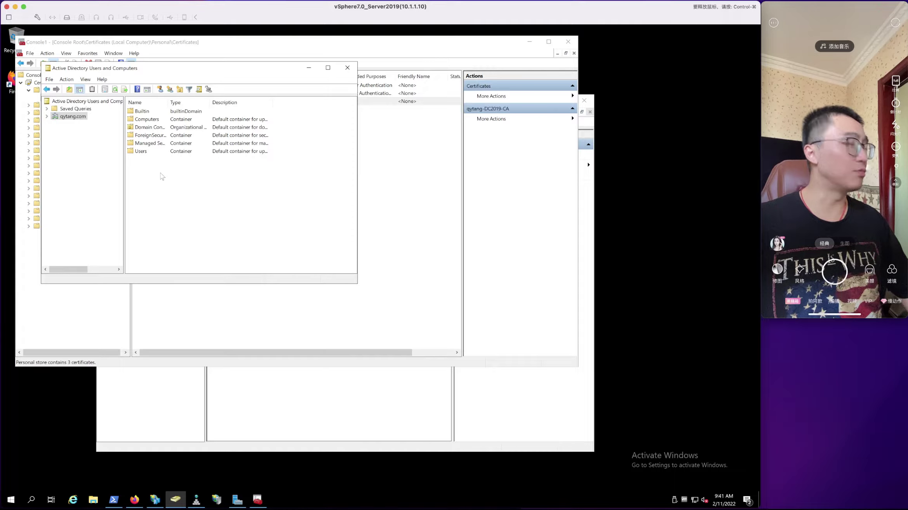
- Expand DC2019 > Forward Lookup Zones > qytang.com > adfs in DNS Manager and select its parent host record
drag(190, 71, 227, 112)
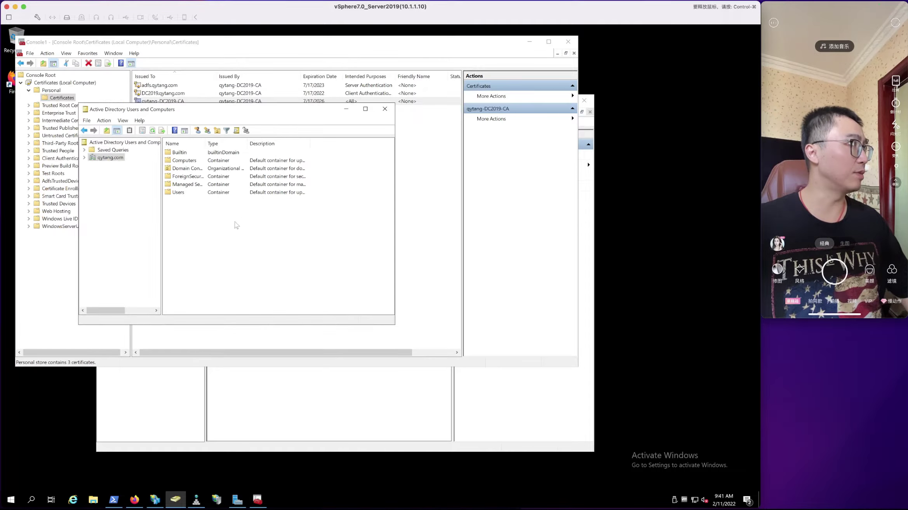
click(198, 504)
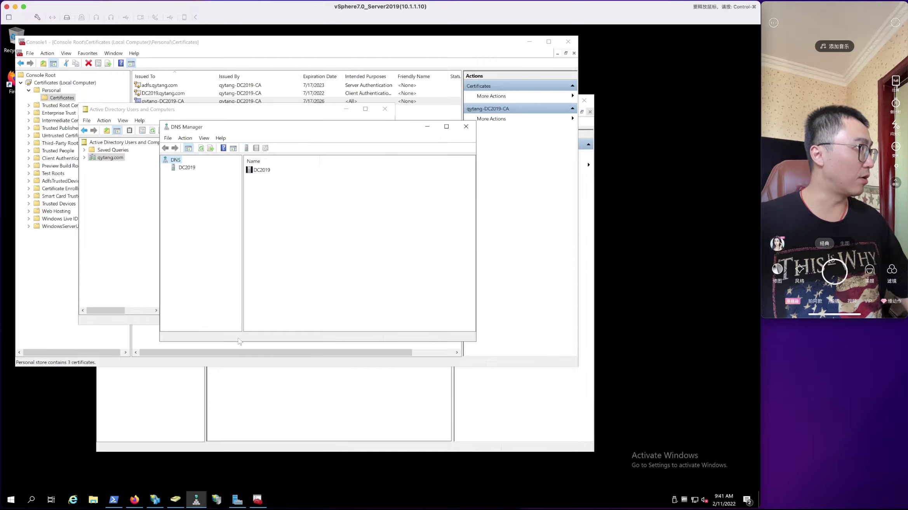
double_click(260, 172)
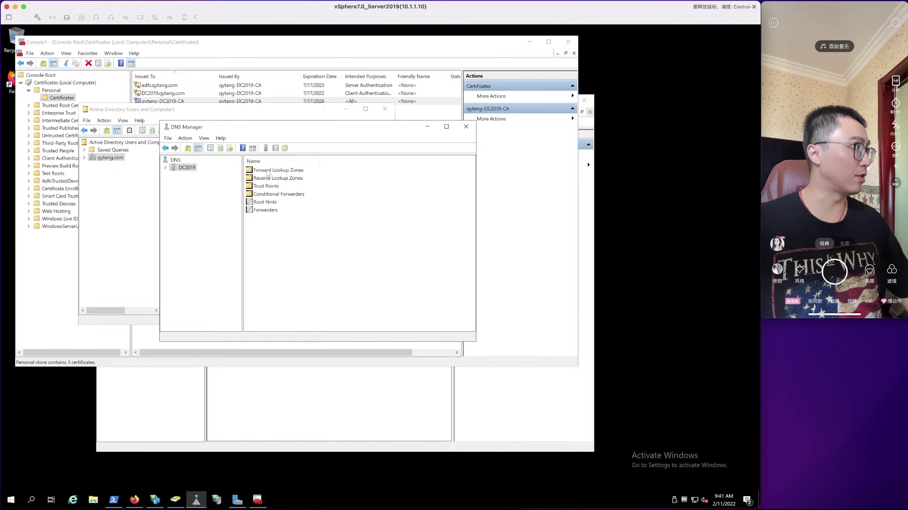
double_click(268, 172)
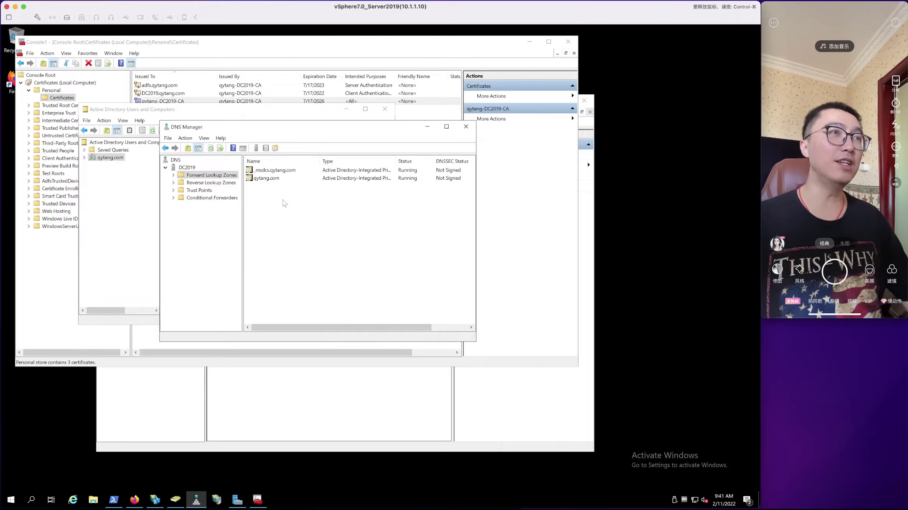
double_click(266, 179)
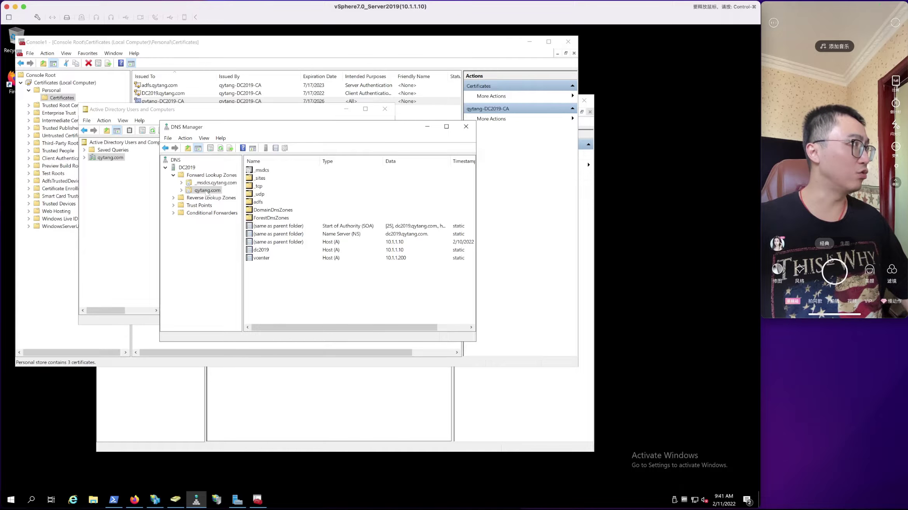
double_click(259, 202)
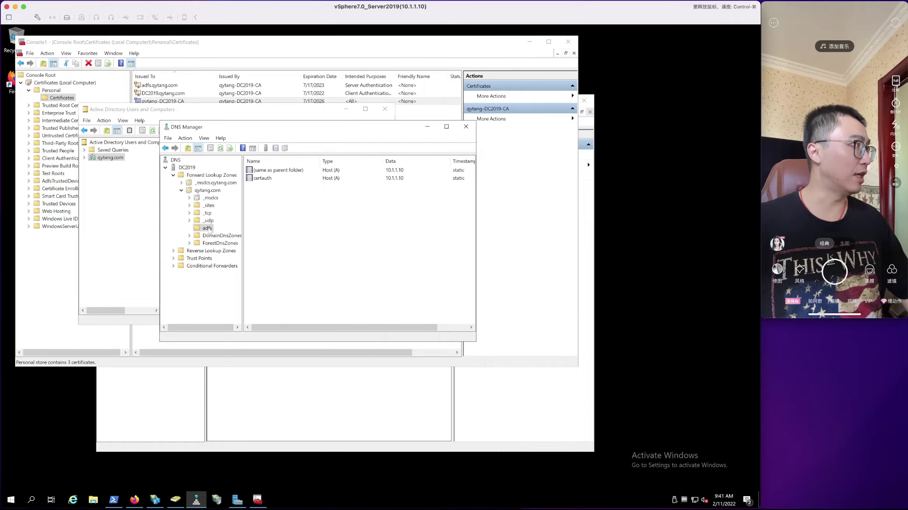
click(399, 173)
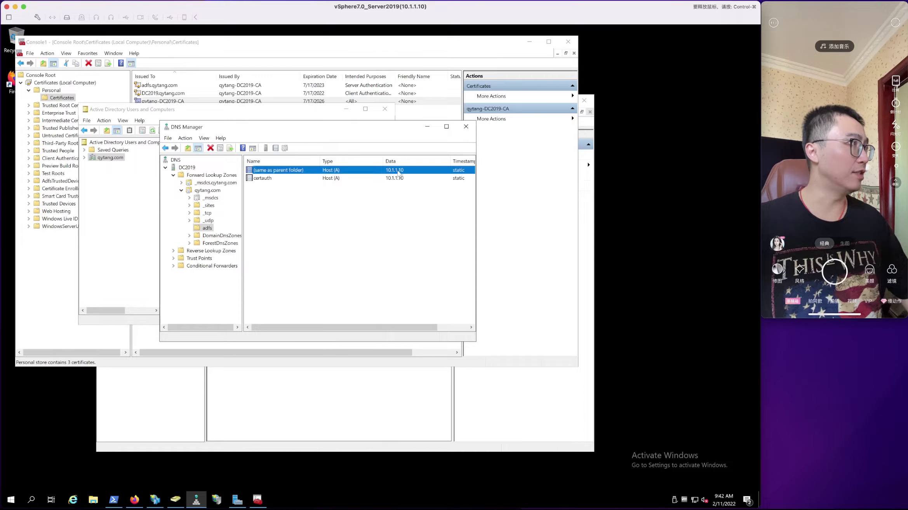
click(11, 500)
- Open Command Prompt and run ipconfig to check the server's IPv4 address 10.1.1.10
text(cmd)
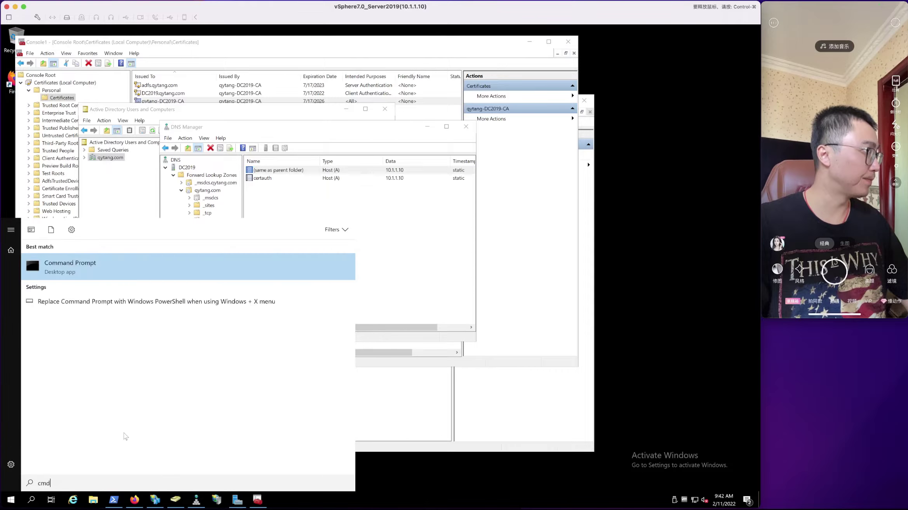
key(Return)
text(ip)
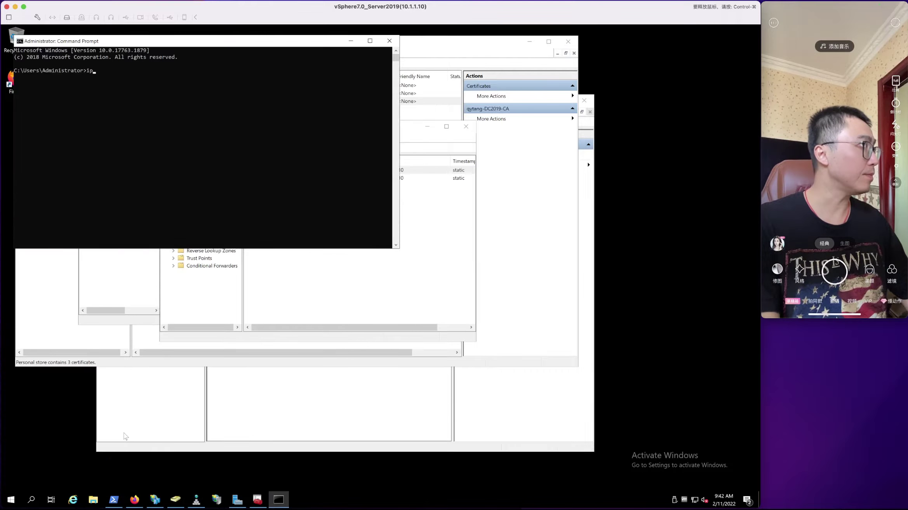
text(config)
key(Return)
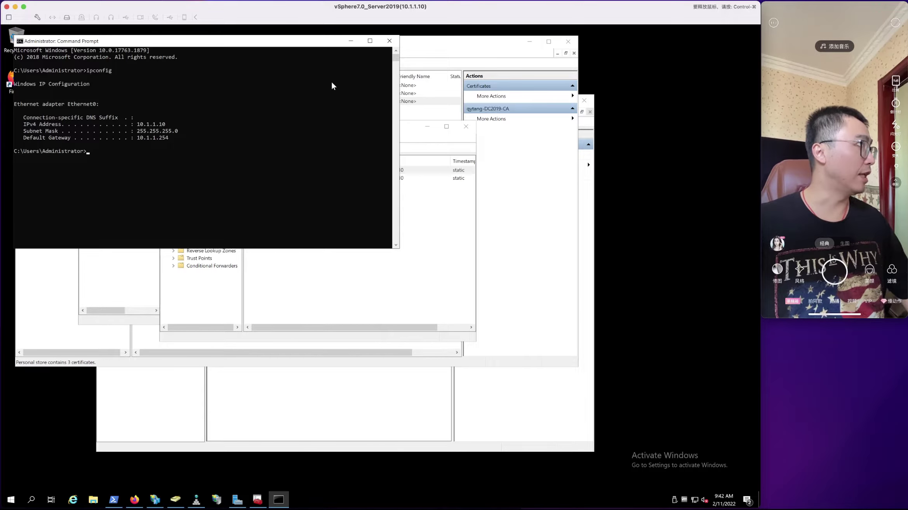
- Back in DNS Manager, compare the certauth host record pointing to 10.1.1.10
click(351, 40)
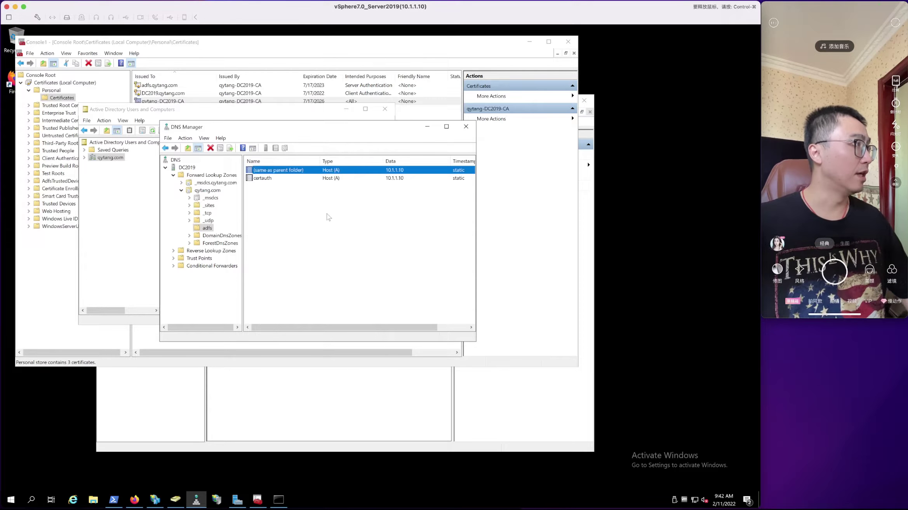
click(262, 181)
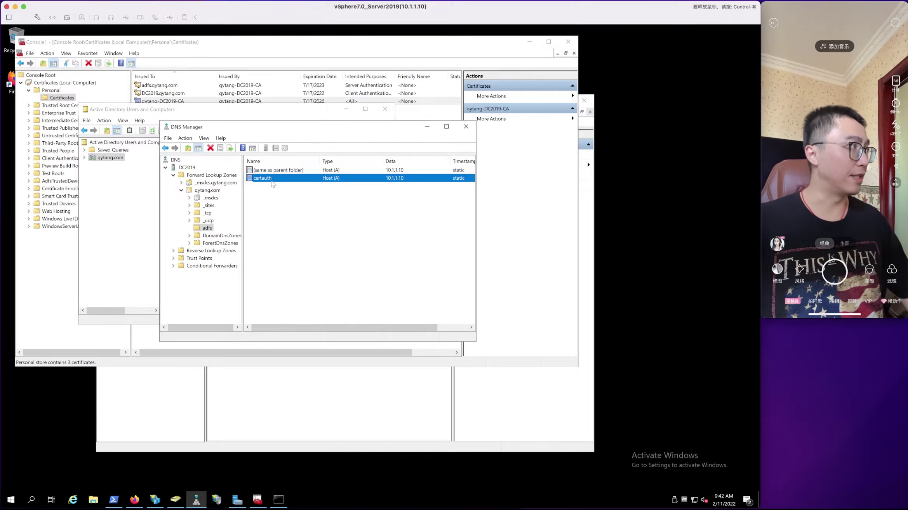
click(209, 229)
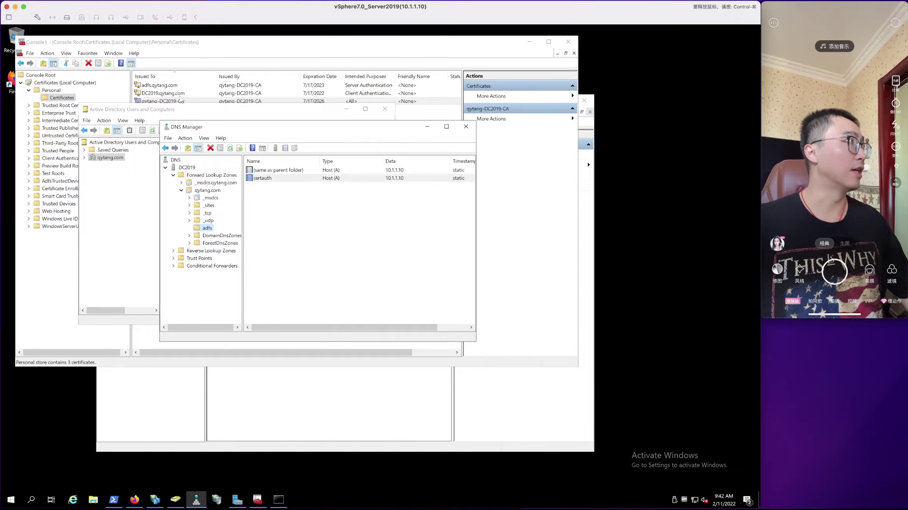
- View the adfs.qytang.com certificate's Subject Alternative Names, including certauth.adfs.qytang.com
double_click(161, 86)
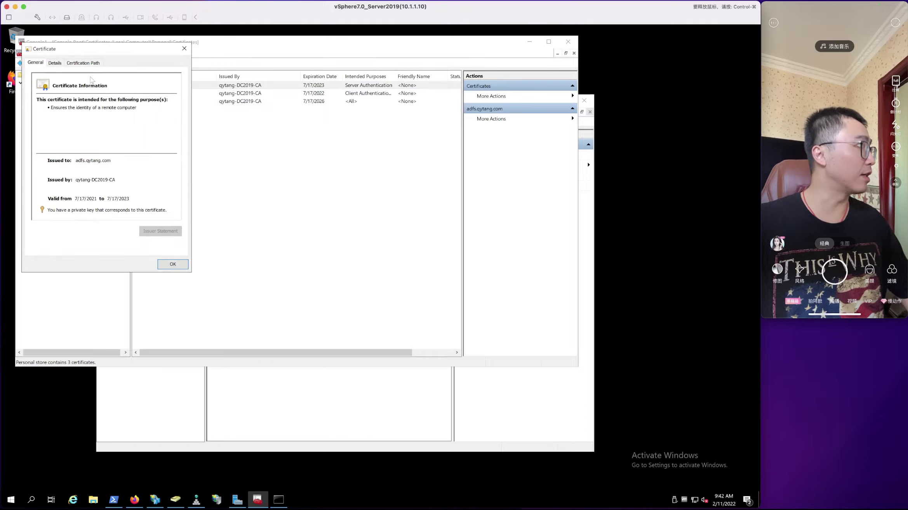
click(54, 62)
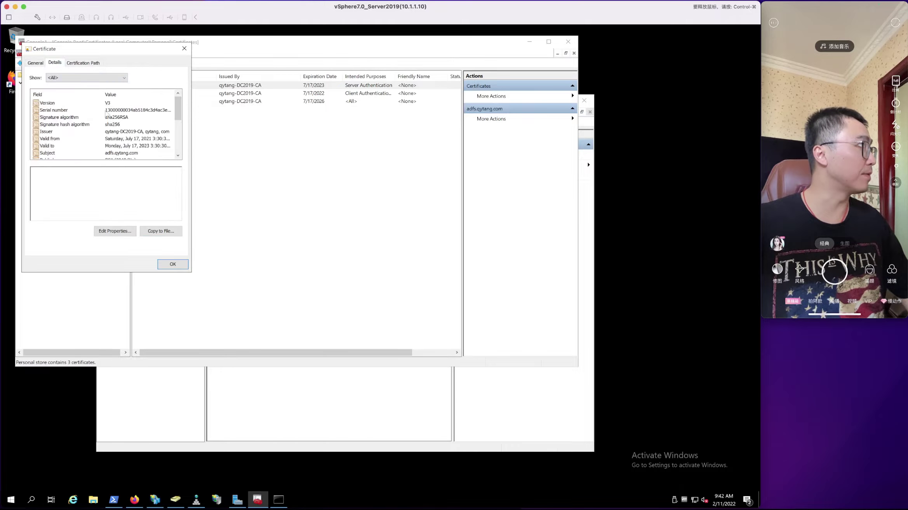
click(144, 132)
drag(176, 119, 177, 154)
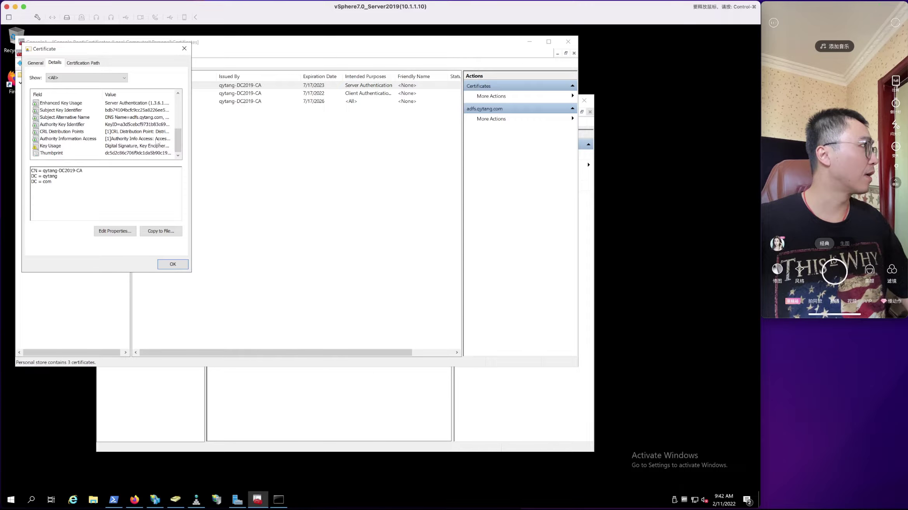
click(144, 118)
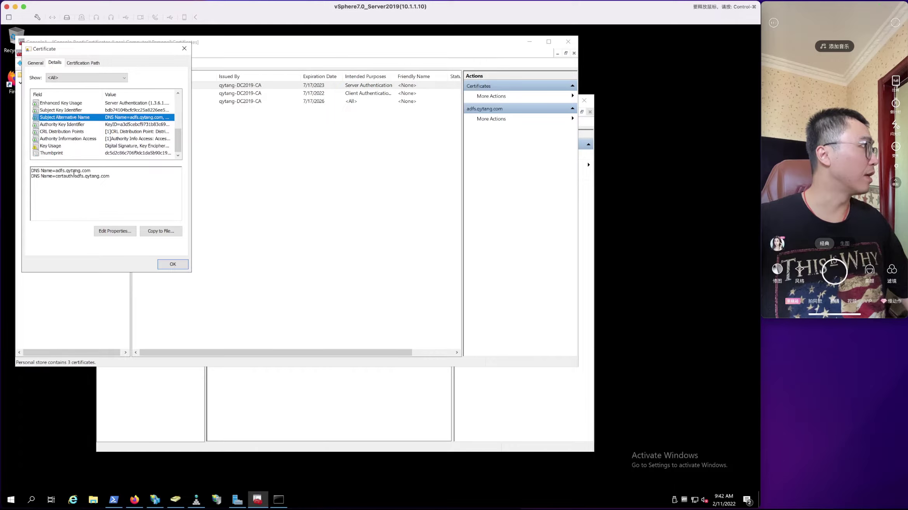
drag(57, 171, 109, 177)
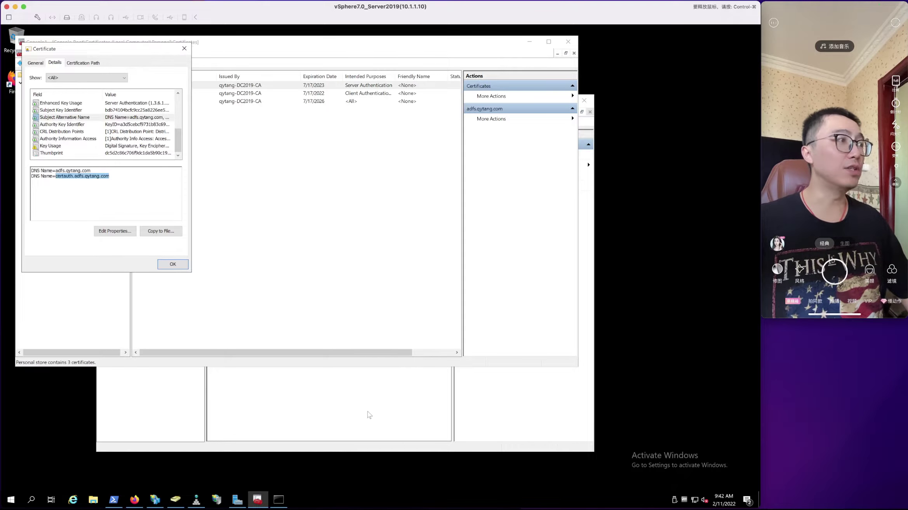
- Recheck the ipconfig output, then close the certificate properties and minimize the Certificates console
click(279, 500)
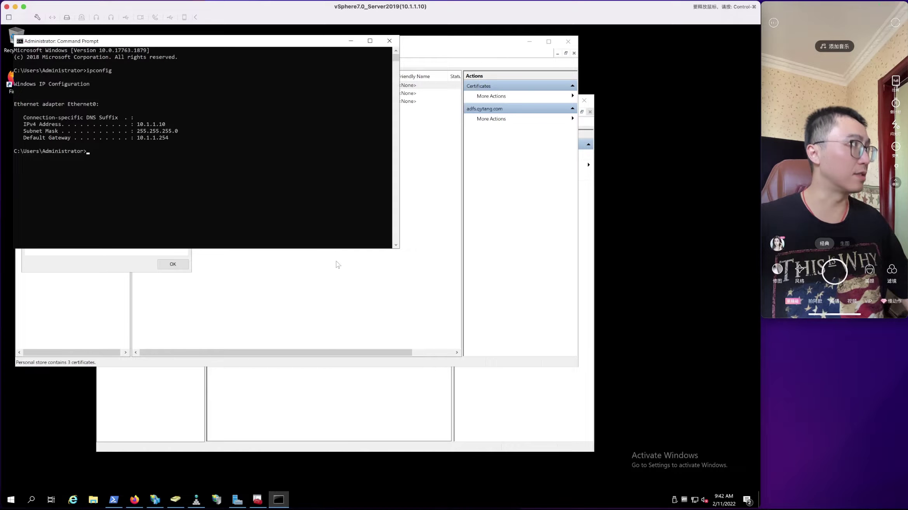
click(350, 44)
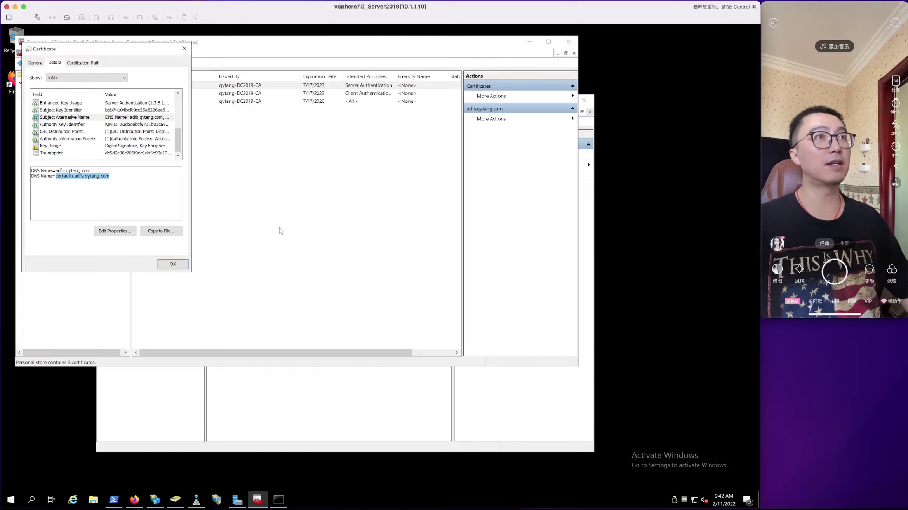
click(172, 264)
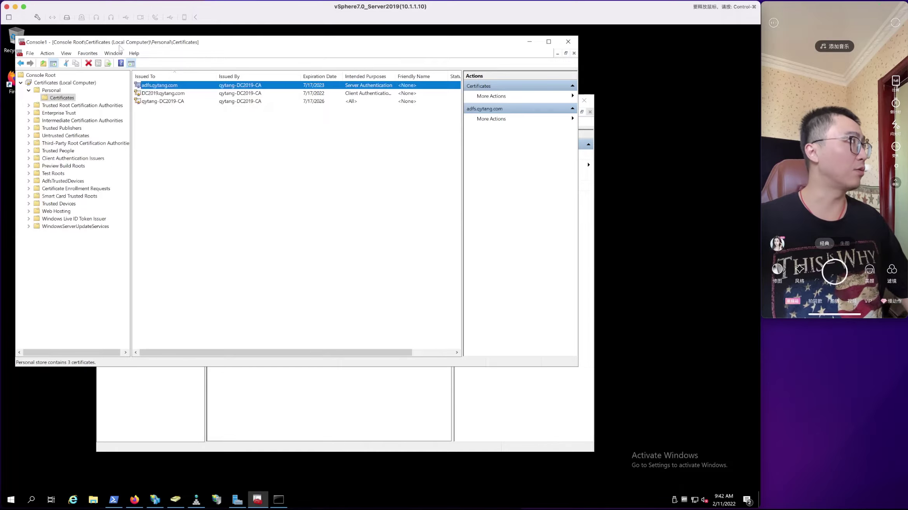
click(530, 43)
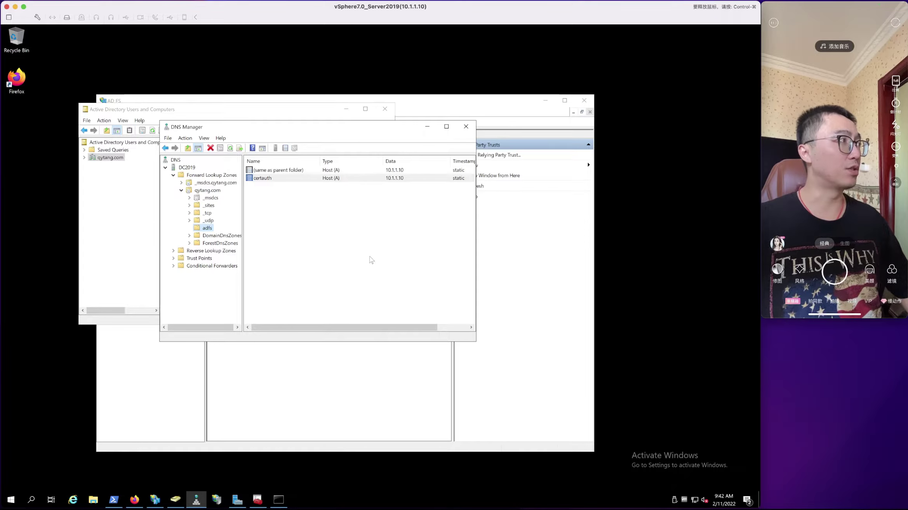
- Bring the AD FS Management window in front of DNS Manager, showing Relying Party Trusts
click(339, 362)
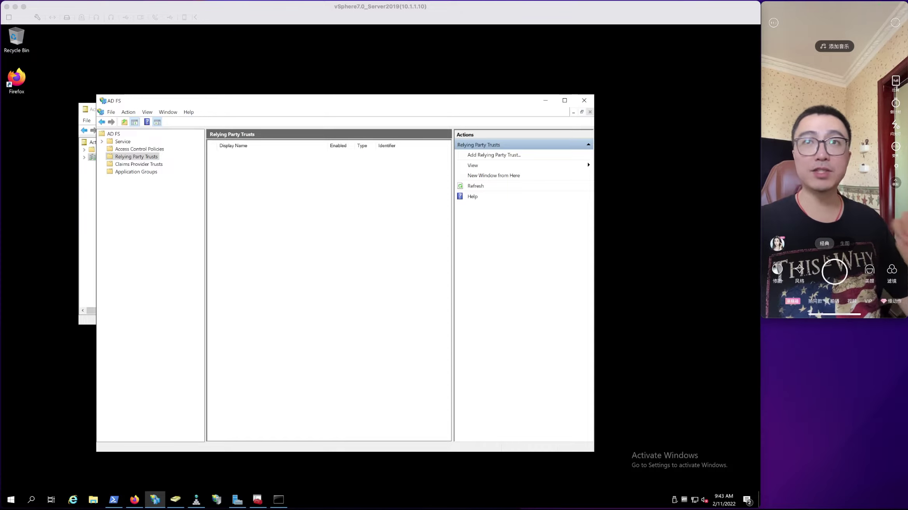
- Launch the Add Relying Party Trust Wizard and start it as a Claims aware trust
click(493, 174)
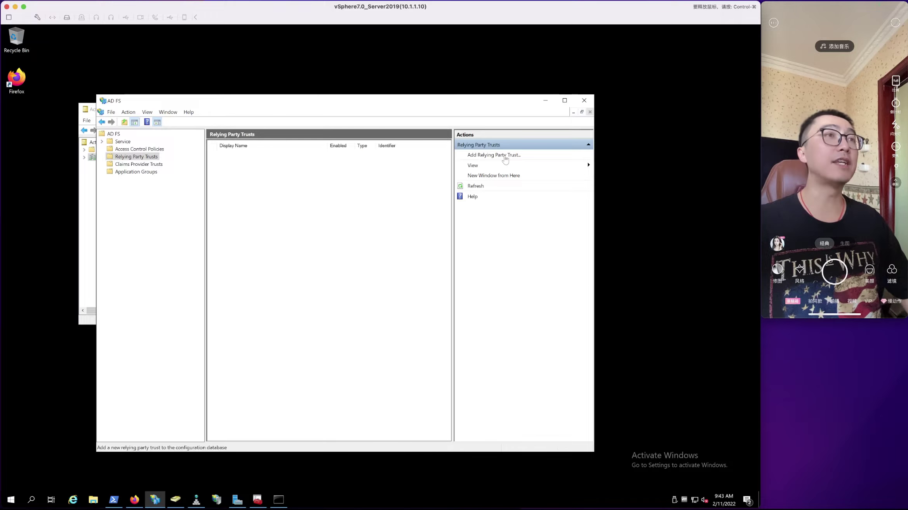
key(ctrl+super)
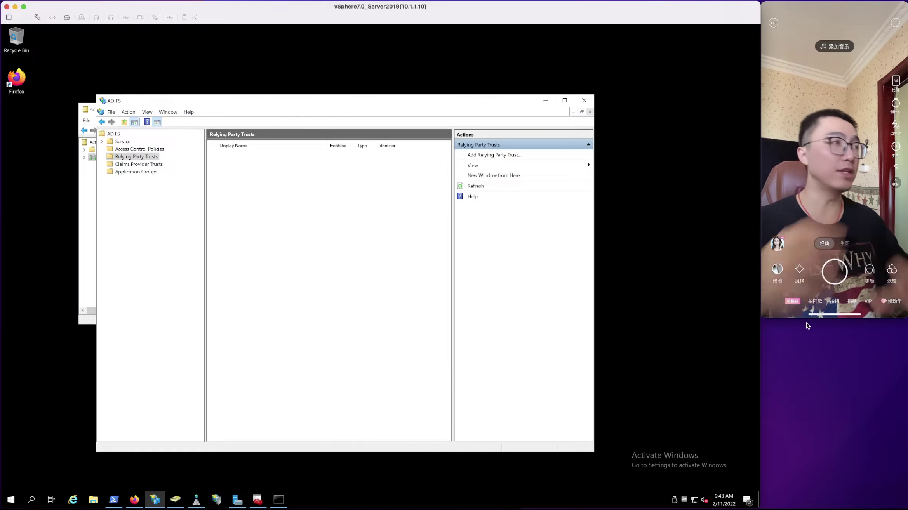
click(501, 160)
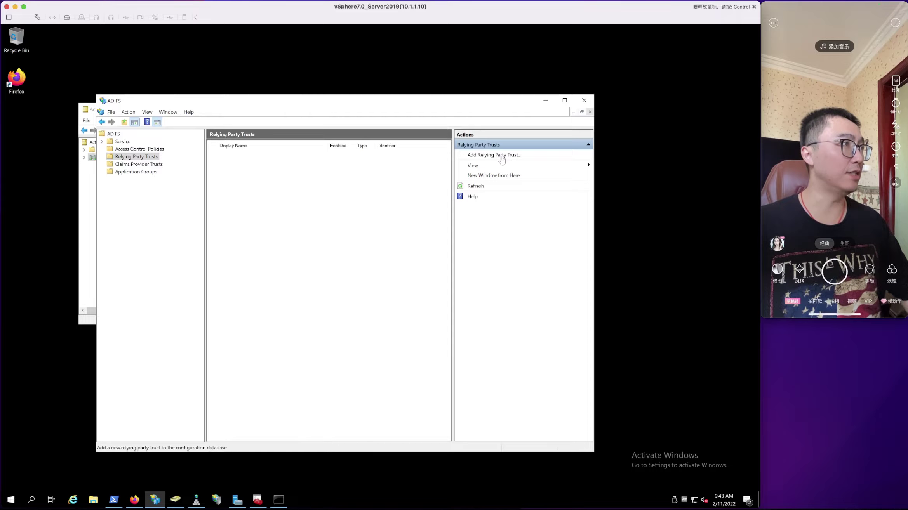
click(502, 159)
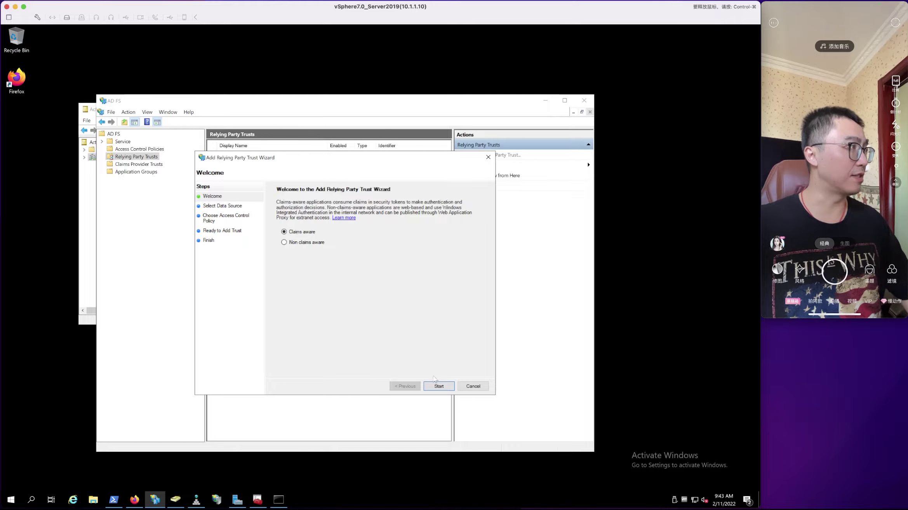
click(441, 387)
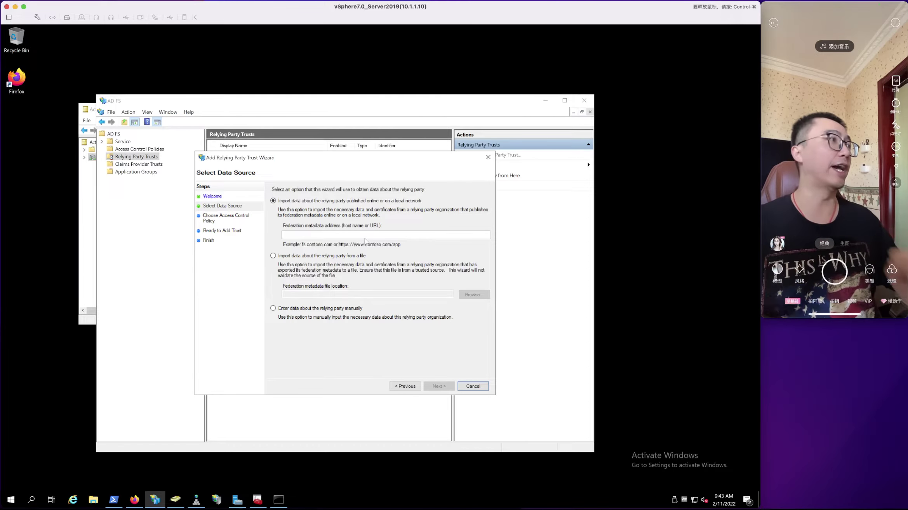
key(ctrl+super)
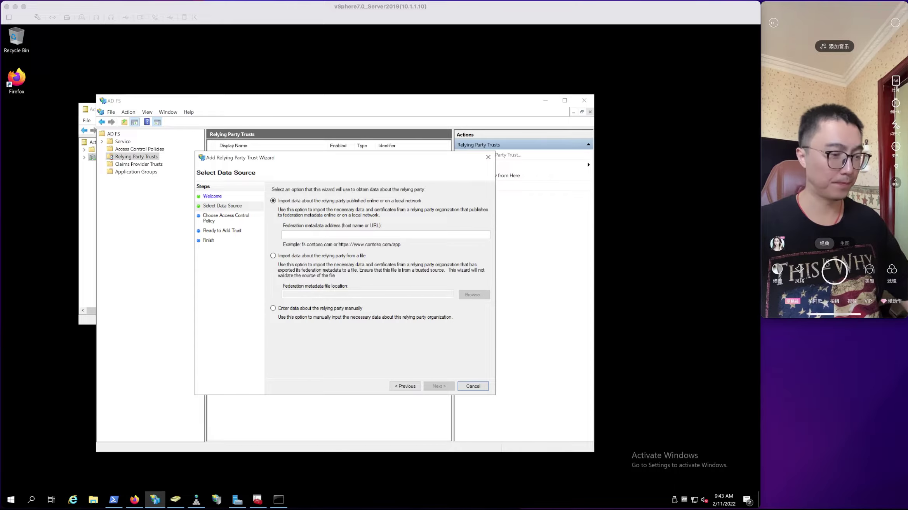
click(376, 236)
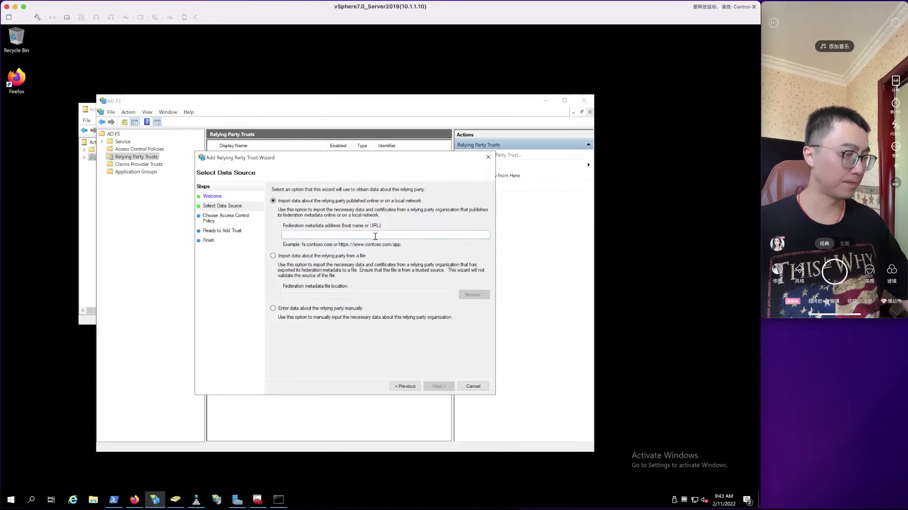
text(https://signin.aws.amazon.com/static/saml-metadata.xml)
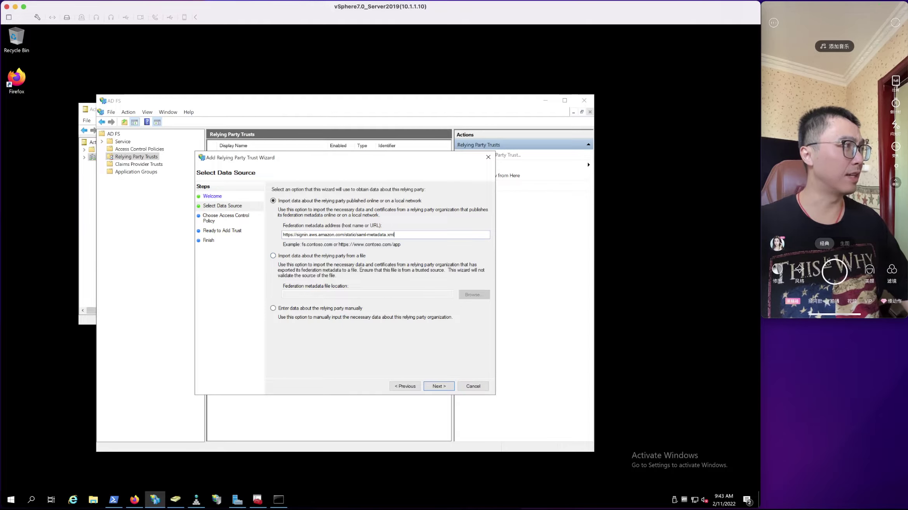
key(super+Tab)
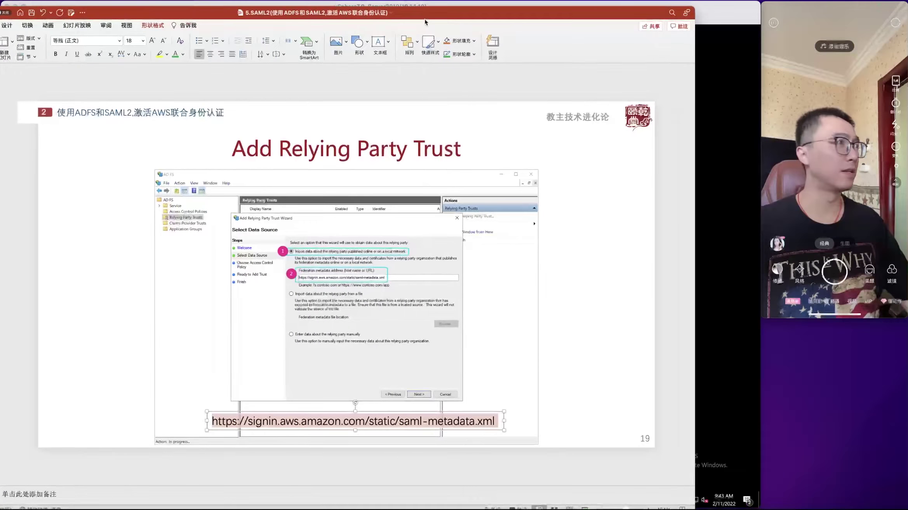
key(super+Tab)
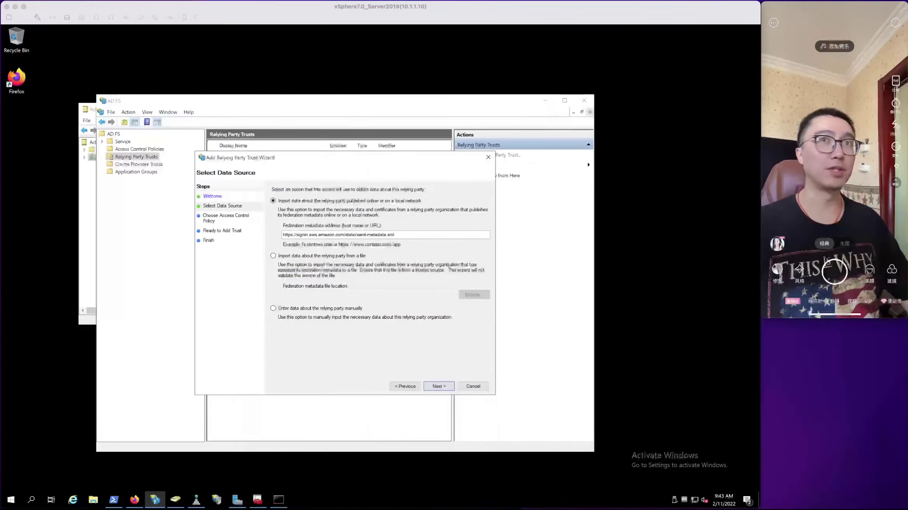
click(376, 355)
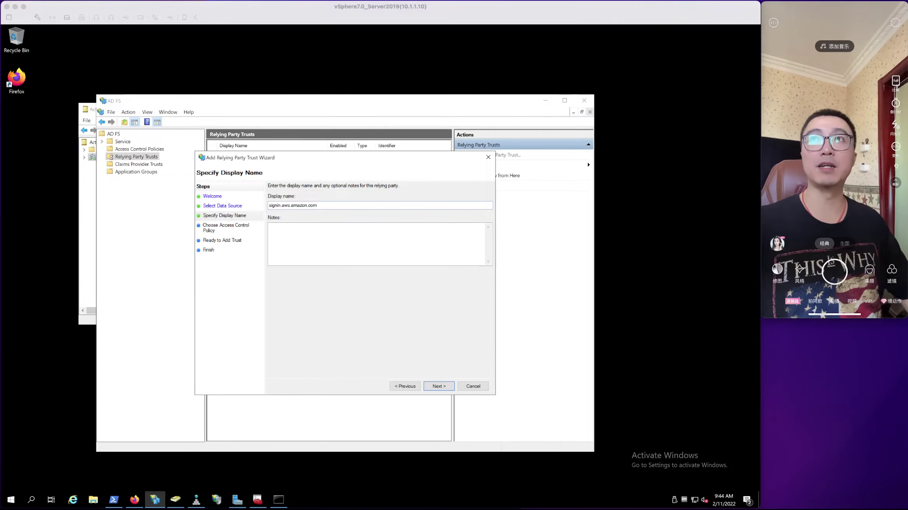
- Copy 'Amazon Web Services' from the reference slide and paste it as the trust's display name
key(ctrl+Left)
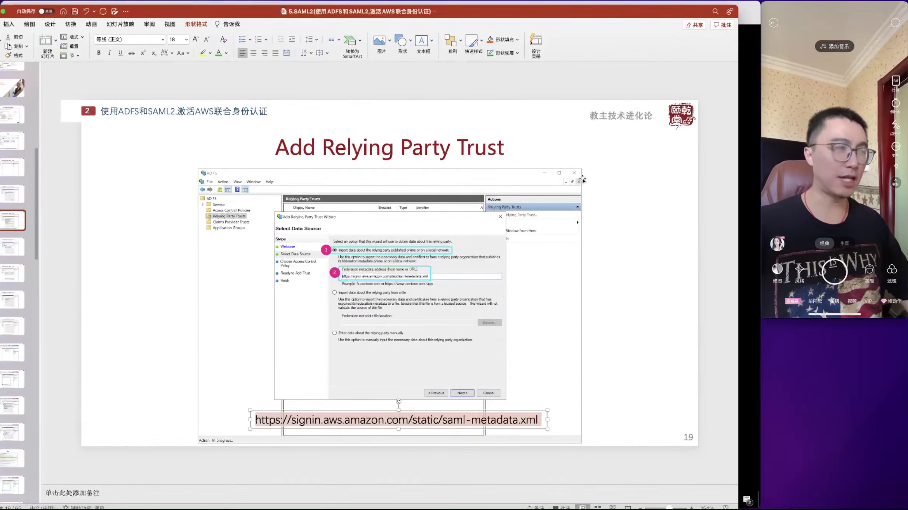
key(Right)
click(643, 246)
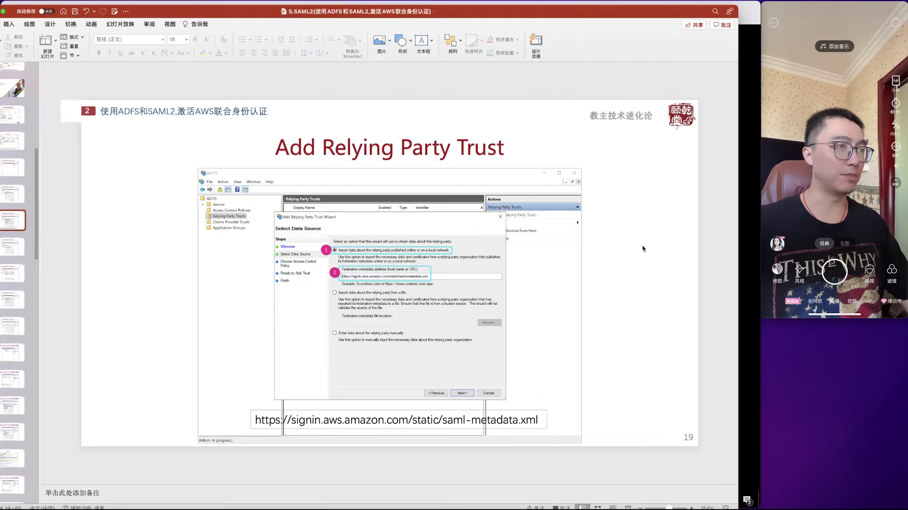
key(Page_Down)
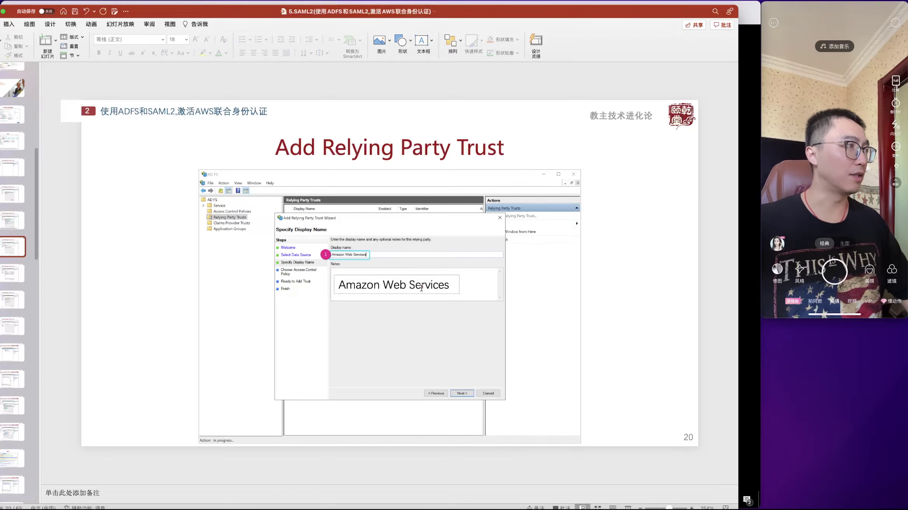
triple_click(422, 288)
key(ctrl+c)
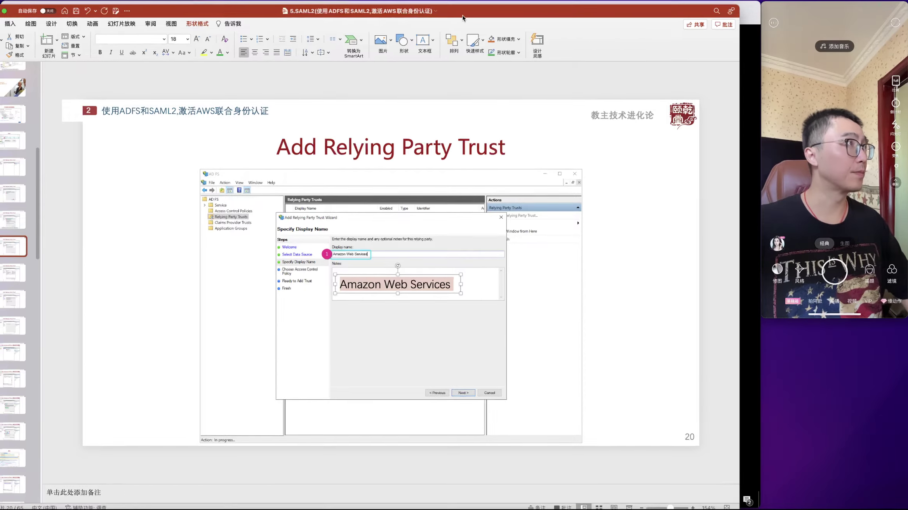
key(super+Tab)
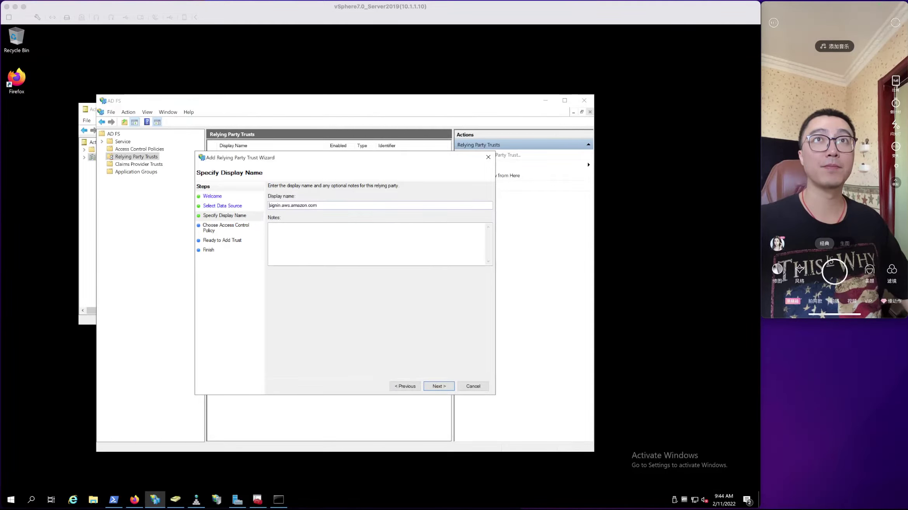
click(330, 205)
key(ctrl+a)
key(ctrl+v)
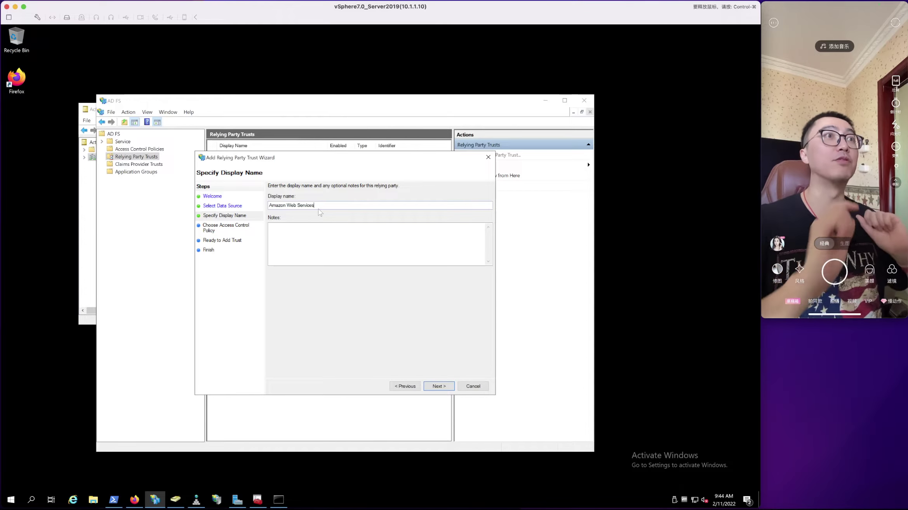
key(ctrl+super)
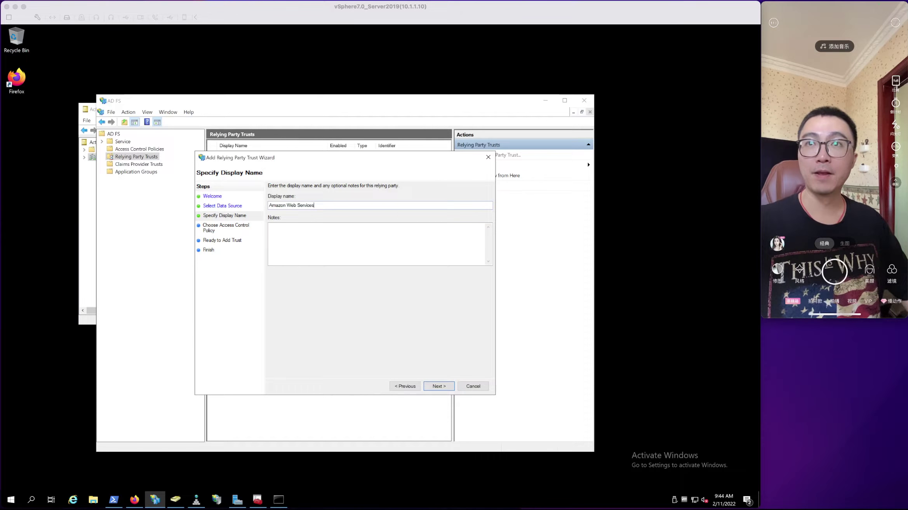
click(440, 388)
- Keep the Permit everyone access policy, add the trust, and close the wizard
click(440, 388)
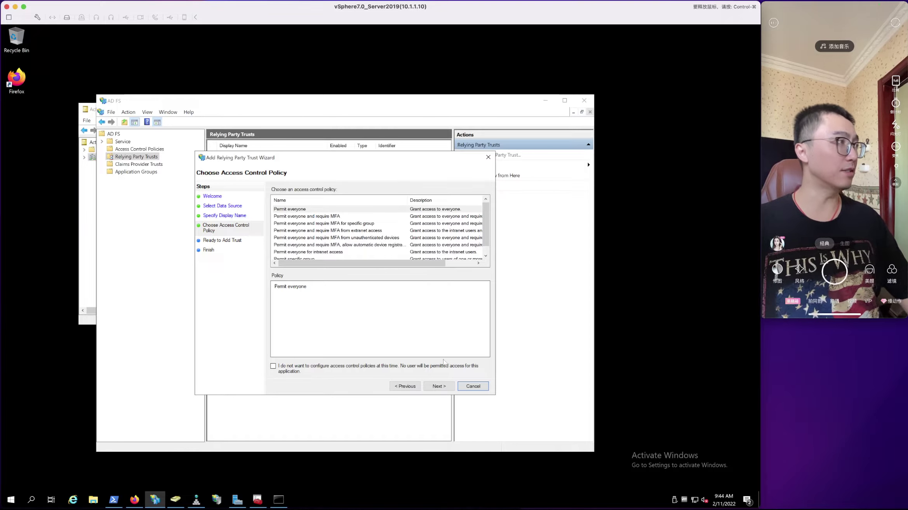
click(439, 387)
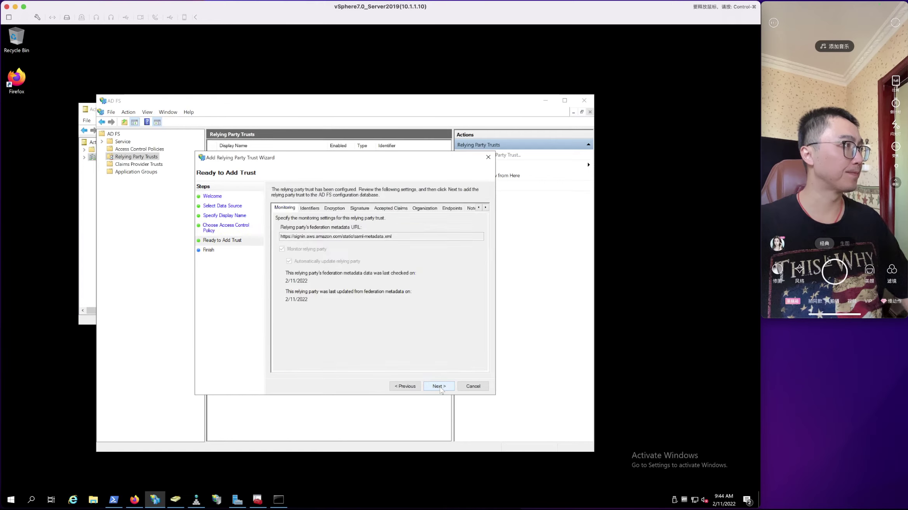
click(439, 387)
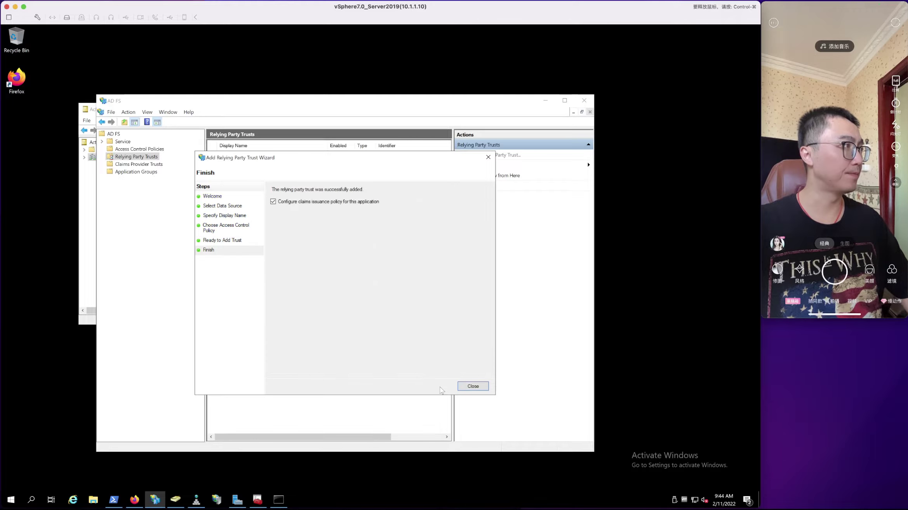
click(472, 387)
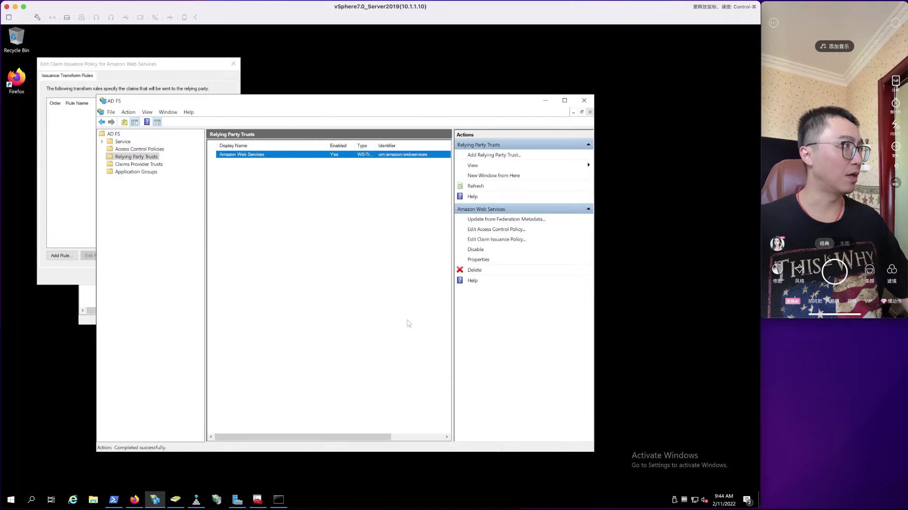
- Close the claim issuance policy dialog and successfully test the trust's federation metadata URL in Properties
drag(171, 66, 347, 194)
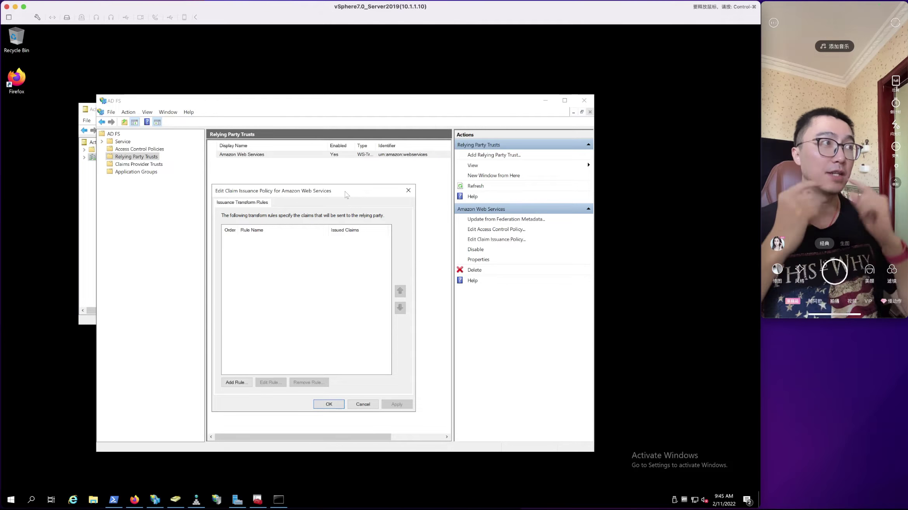
click(411, 192)
click(481, 260)
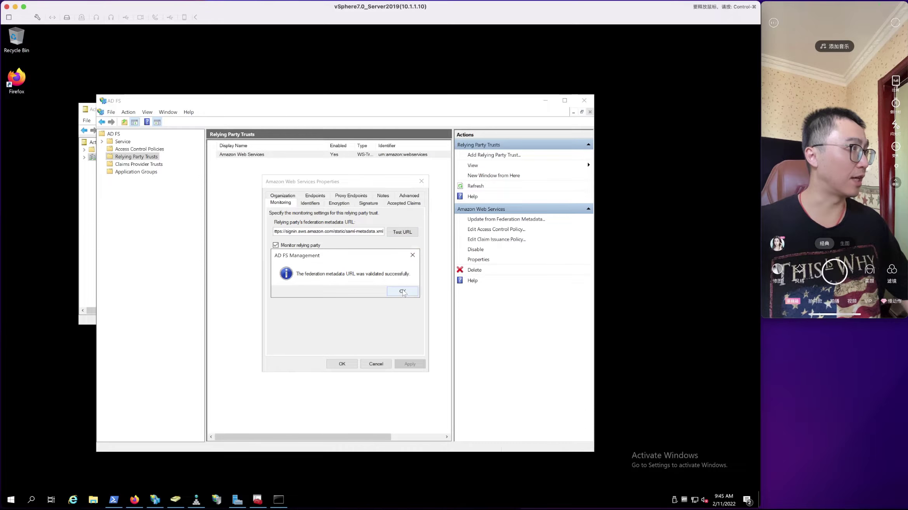
click(396, 293)
click(342, 364)
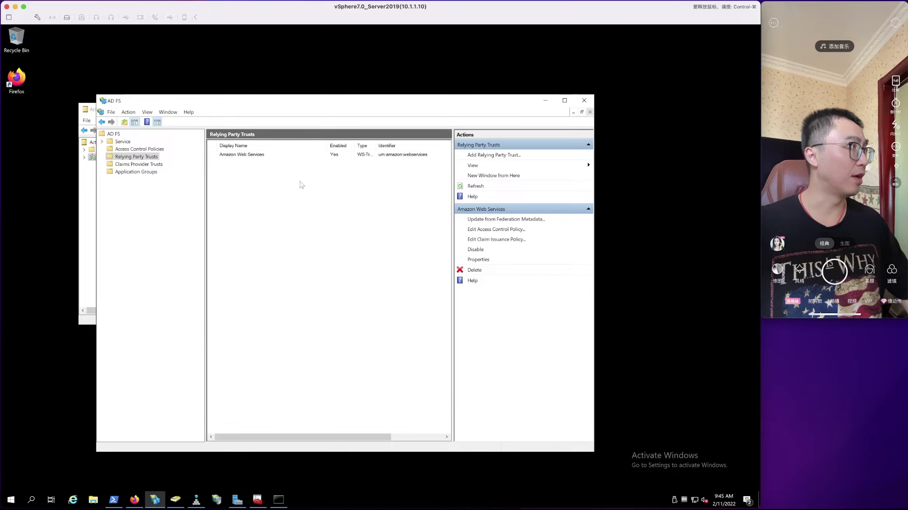
- Reopen the Amazon Web Services trust's Edit Claim Issuance Policy dialog, still without issuance transform rules, and centre it
right_click(275, 156)
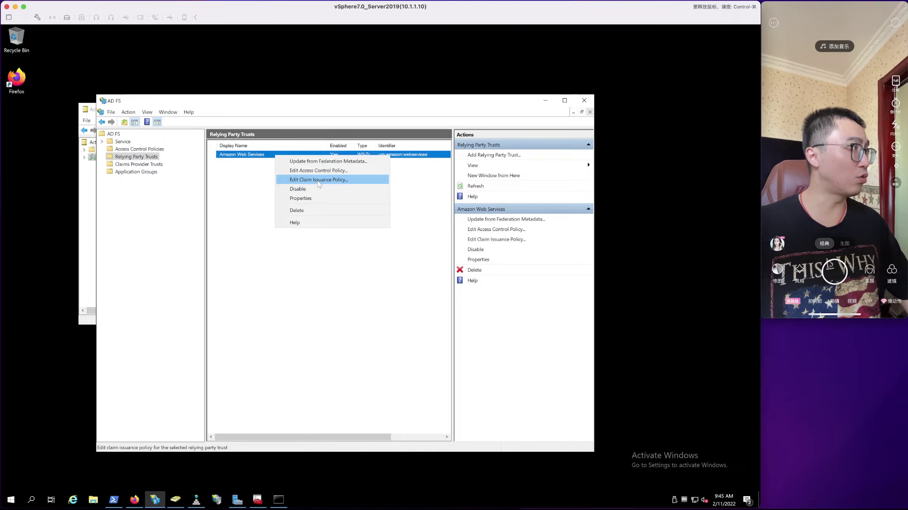
click(341, 182)
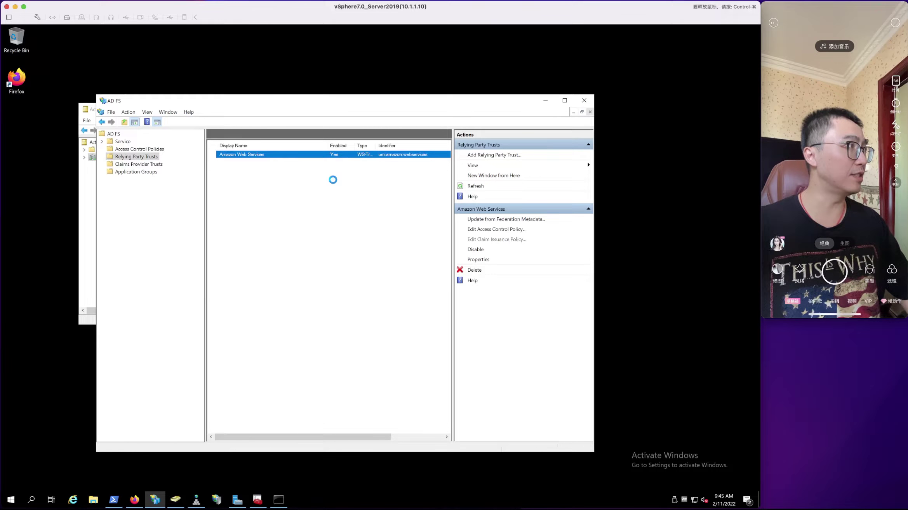
drag(208, 113, 317, 172)
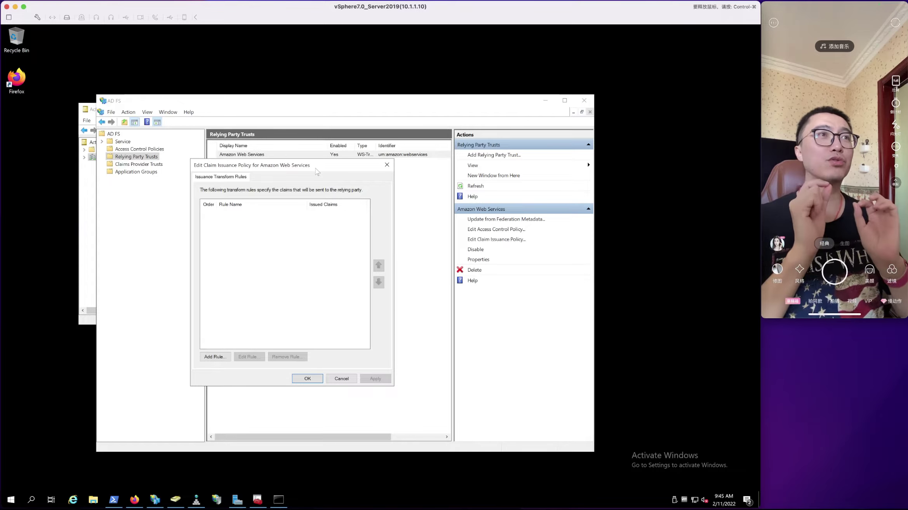
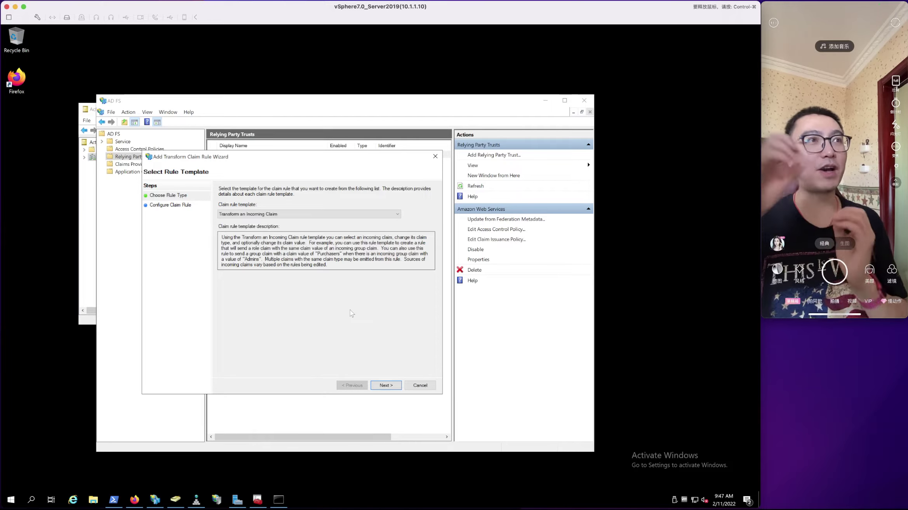
- Name the transform rule NameId and set its incoming claim type to Windows account name
click(385, 385)
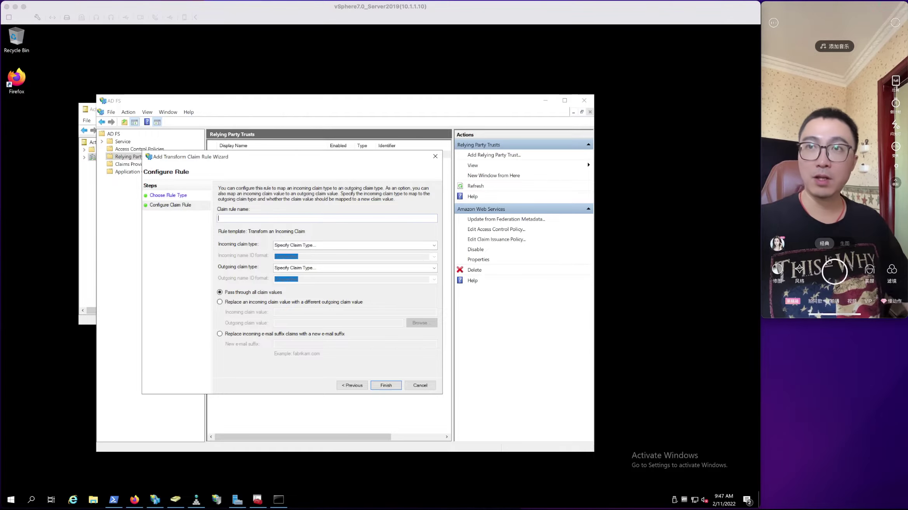
click(243, 218)
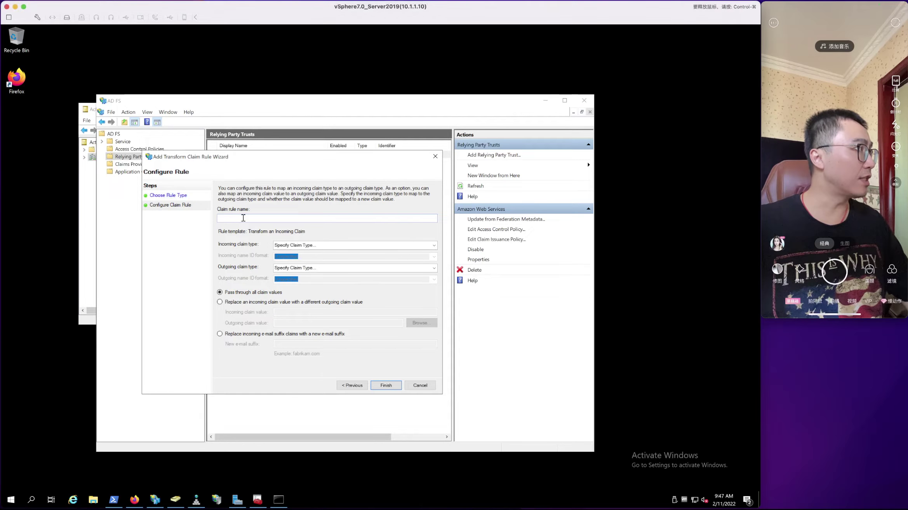
text(N)
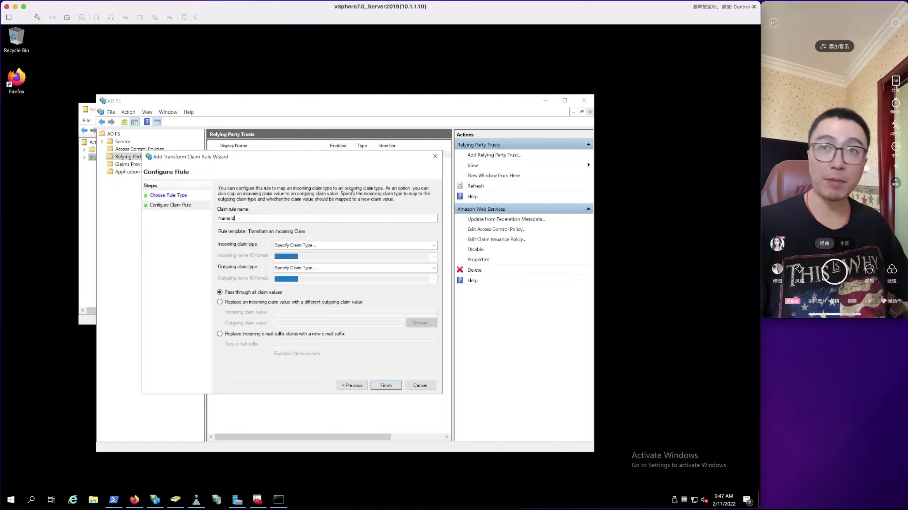
text(ameId)
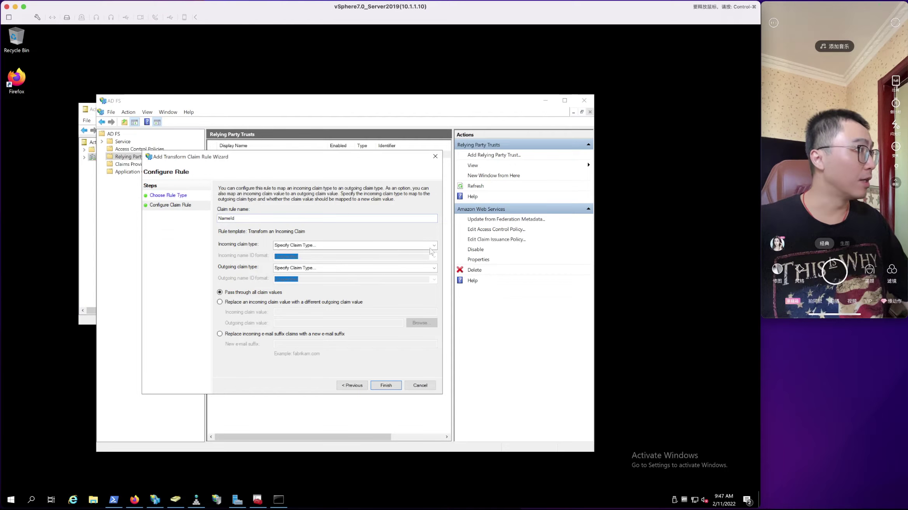
click(434, 246)
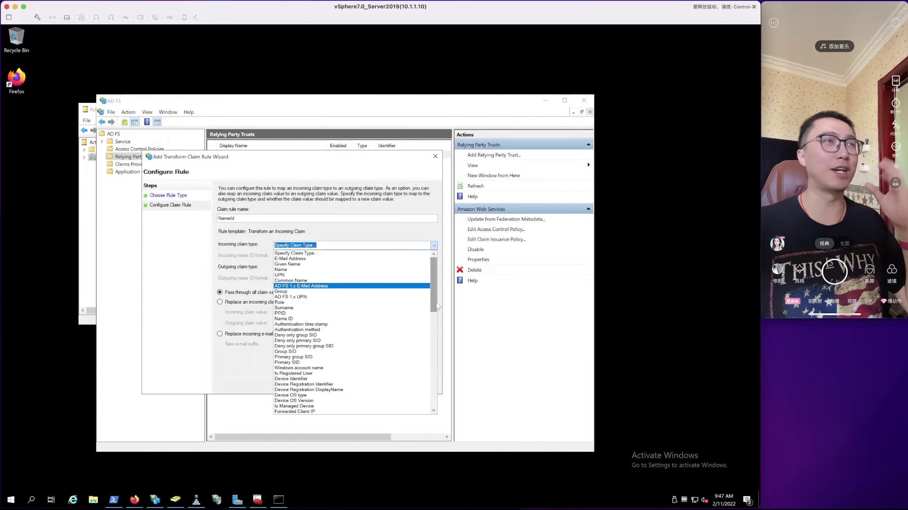
drag(436, 302, 435, 304)
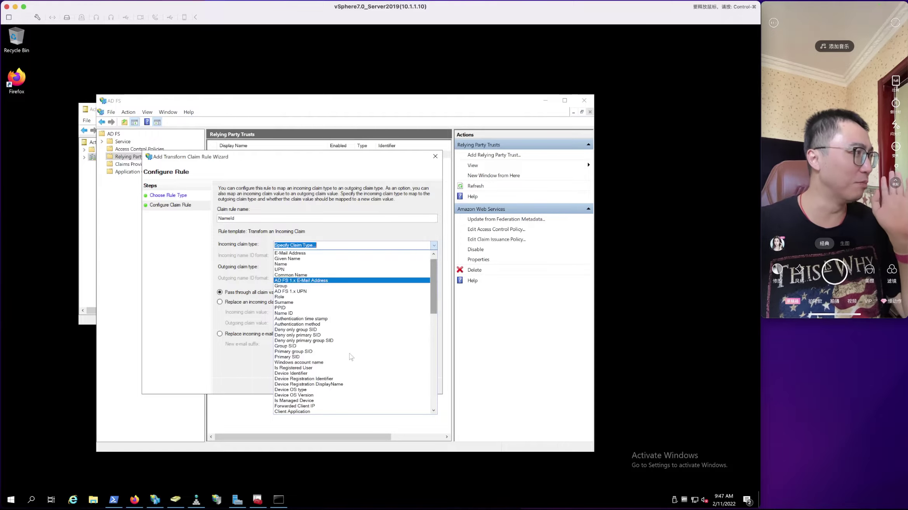
click(327, 363)
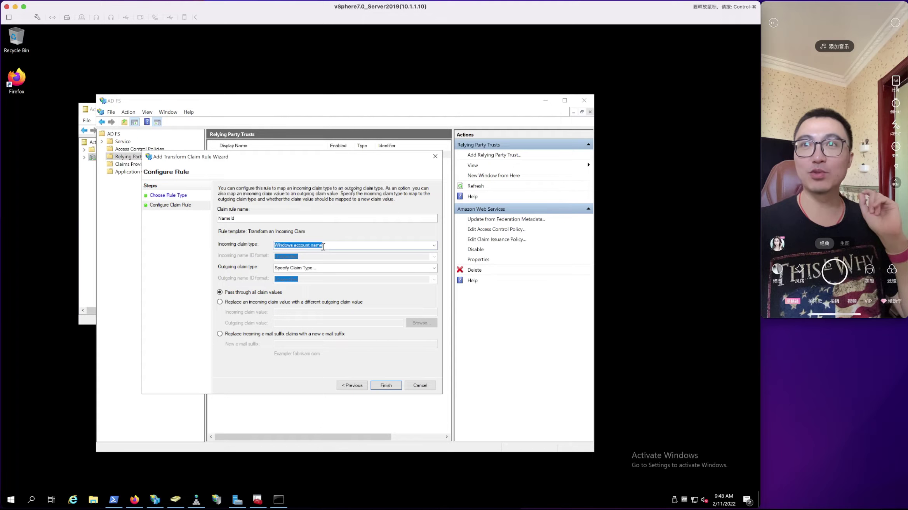
- Issue the claim as Name ID with Persistent Identifier format and finish the NameId rule
click(434, 269)
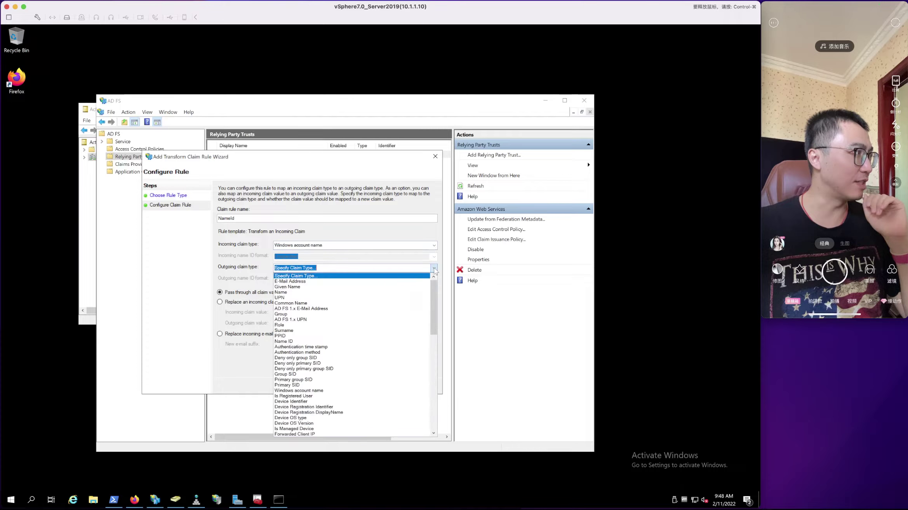
click(319, 342)
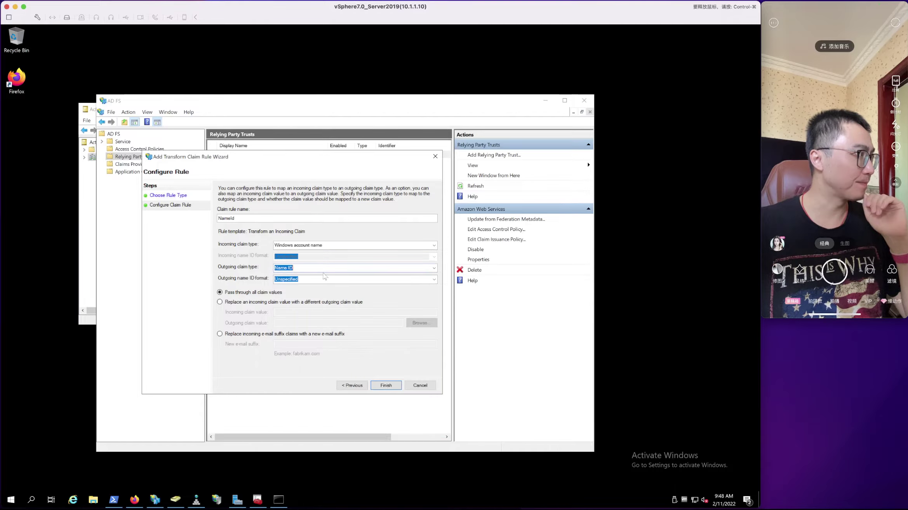
click(434, 280)
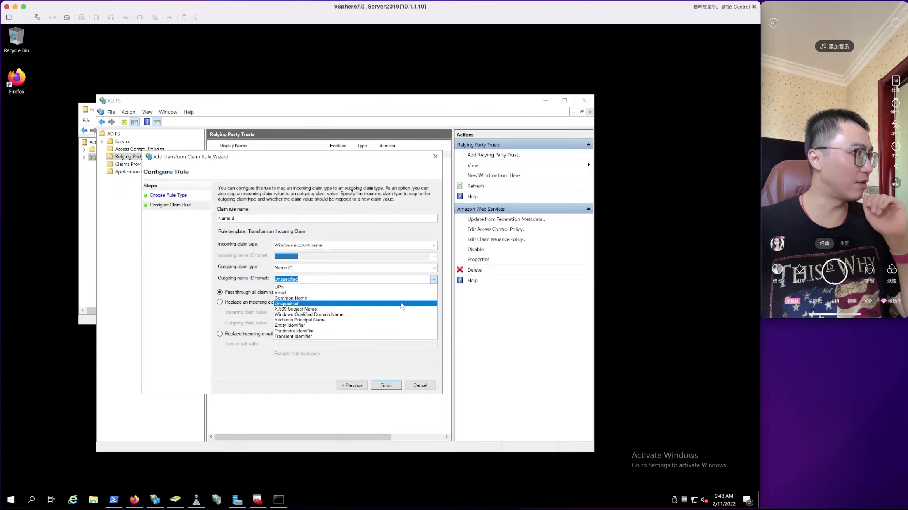
click(374, 331)
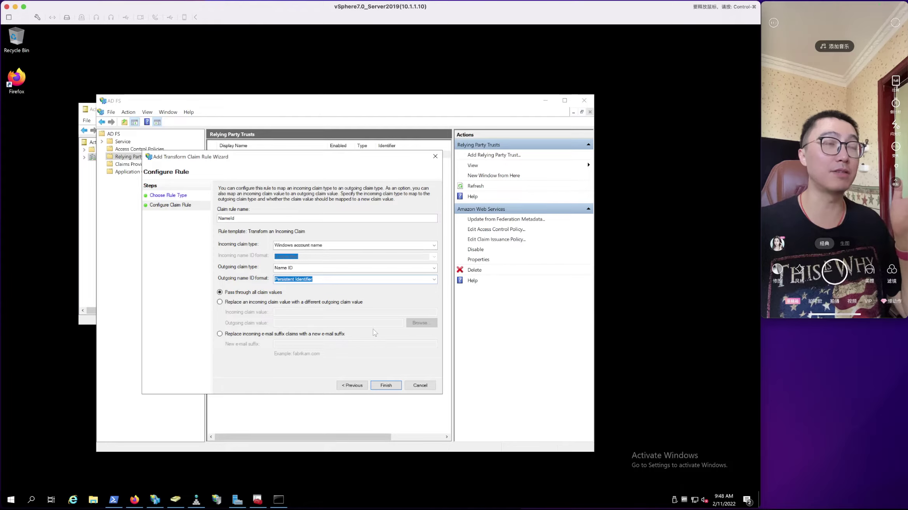
click(369, 268)
click(369, 268)
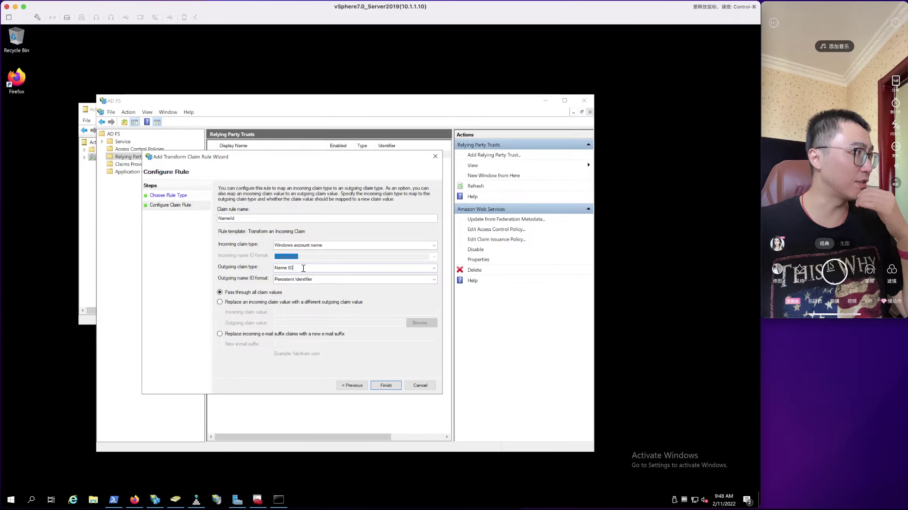
click(329, 243)
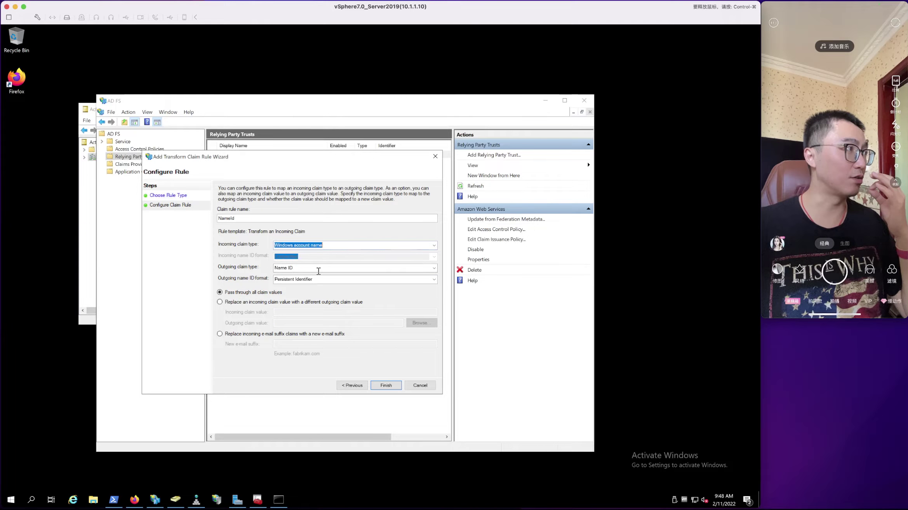
key(Tab)
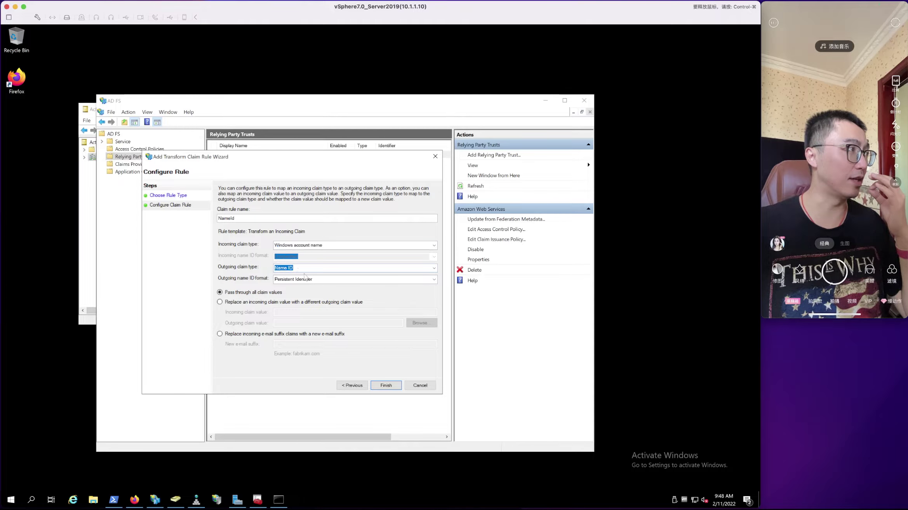
click(386, 385)
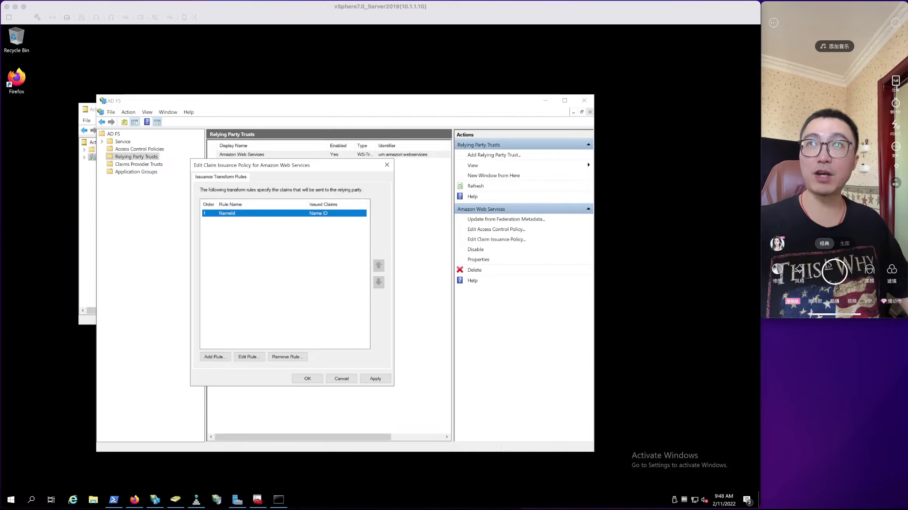
key(super+Tab)
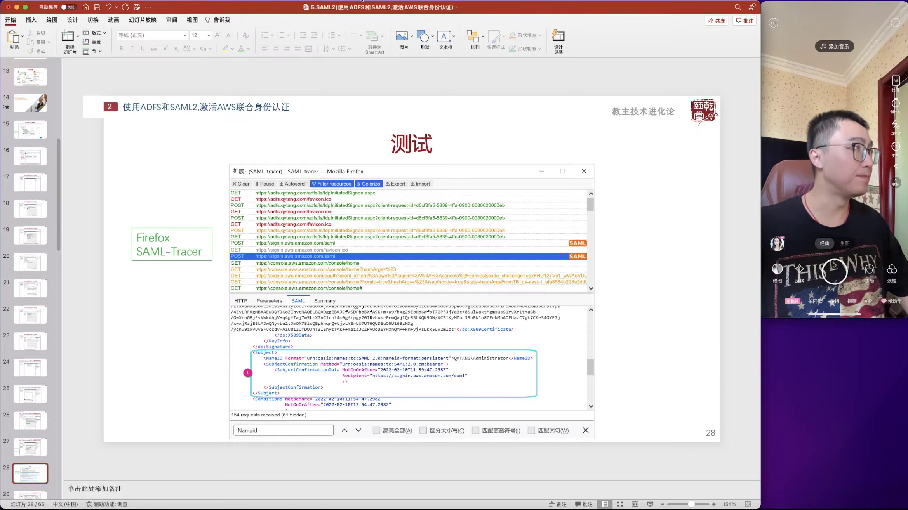
key(super+Tab)
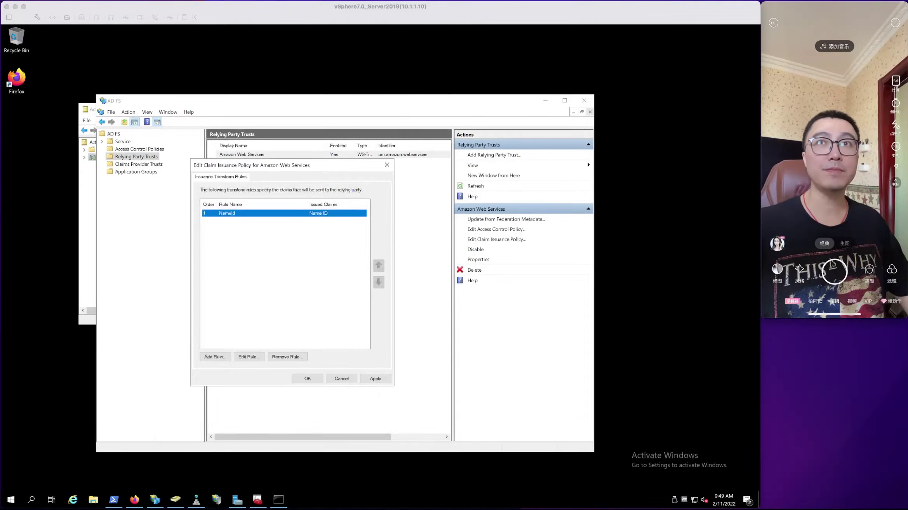
- Add another claim rule based on the Send LDAP Attributes as Claims template
click(220, 357)
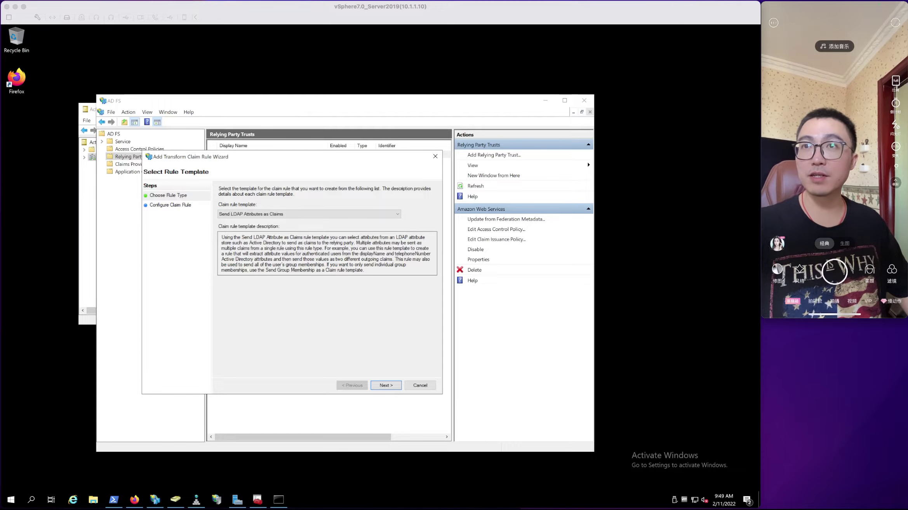
click(362, 212)
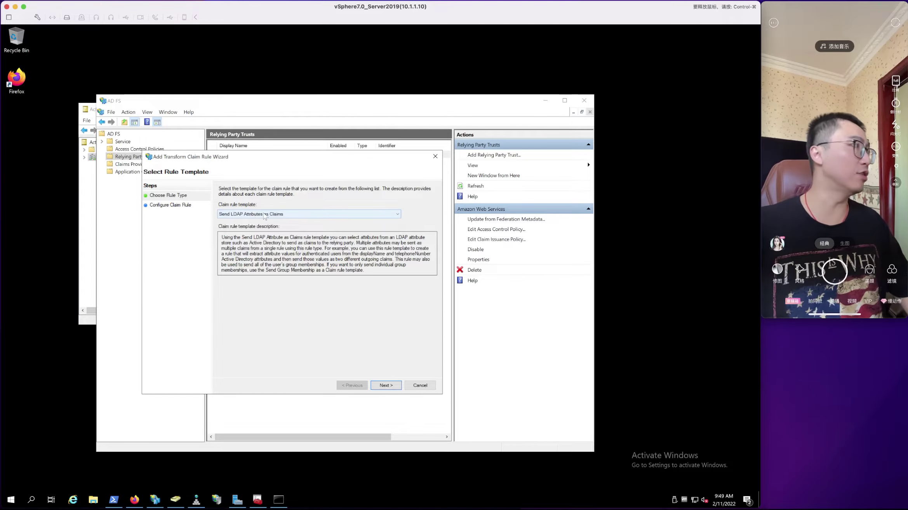
click(386, 386)
key(ctrl+super)
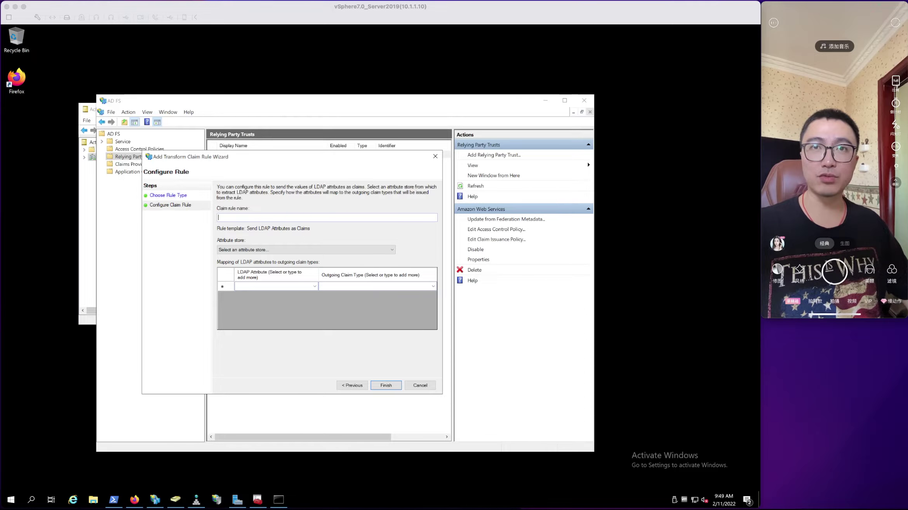
- Name the rule RoleSessionName, use the Active Directory store, and map SAM-Account-Name
click(301, 226)
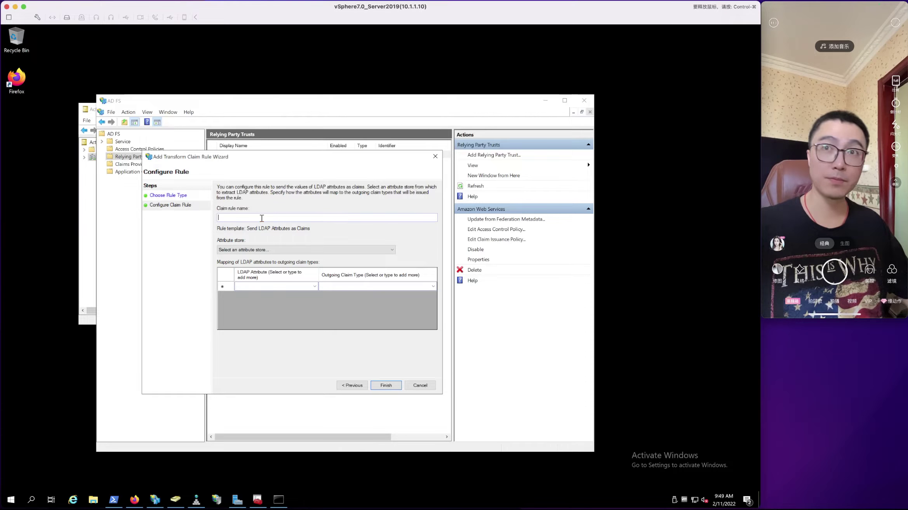
text(RoleSessionName)
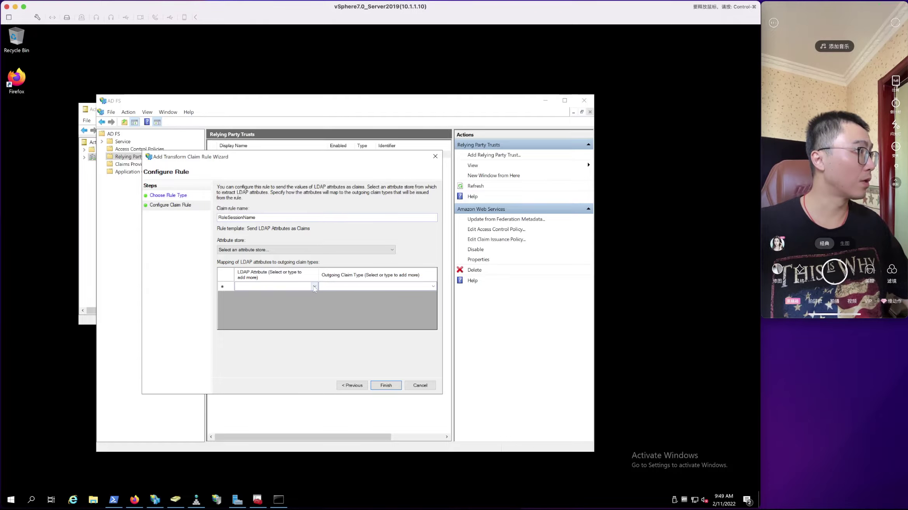
click(315, 287)
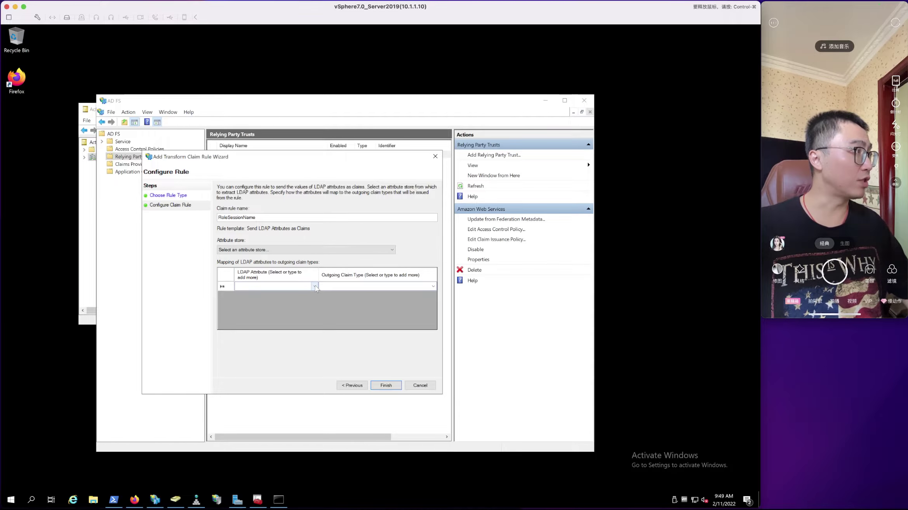
click(315, 286)
click(327, 251)
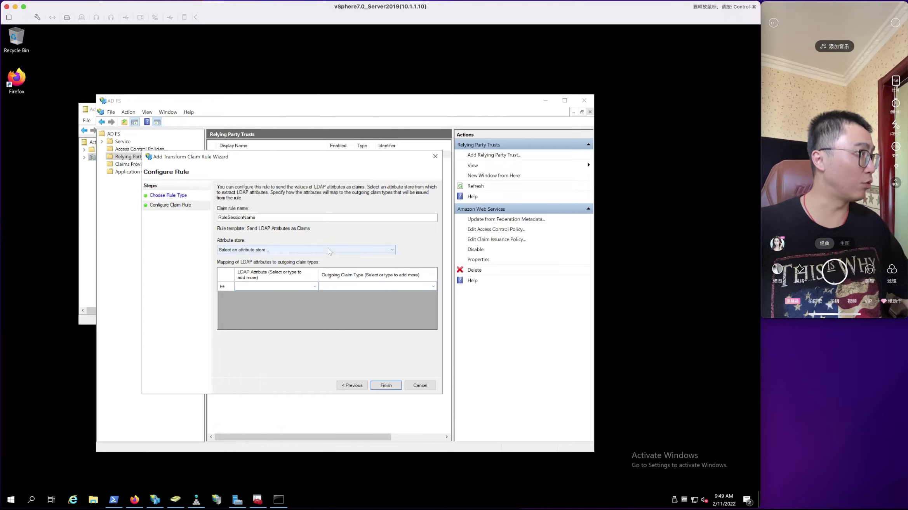
click(329, 251)
click(316, 267)
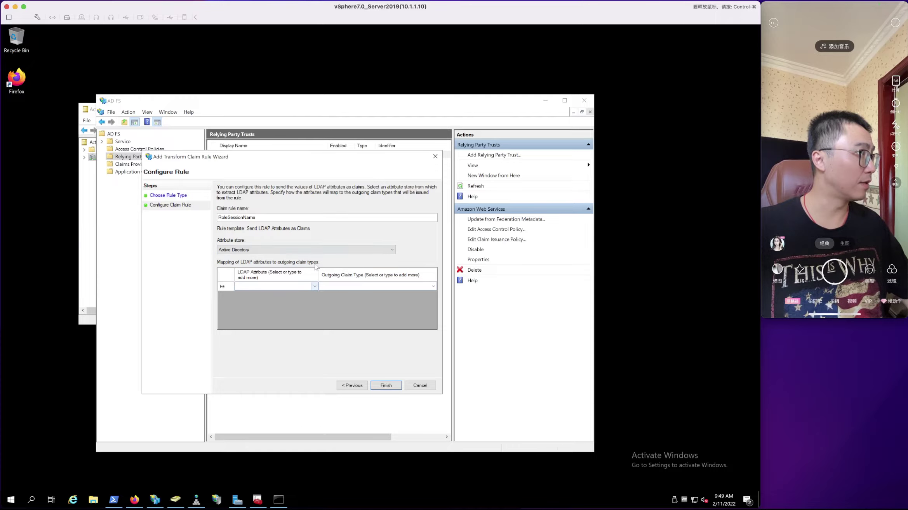
click(315, 286)
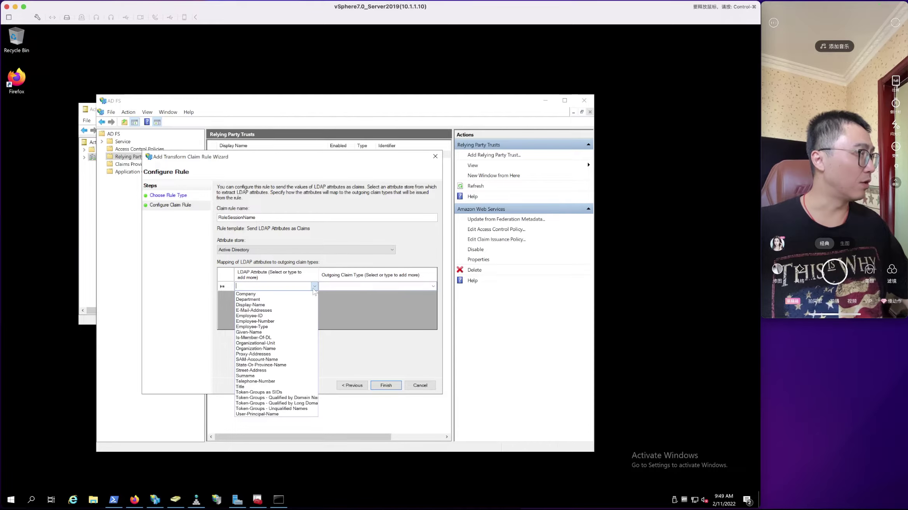
click(288, 359)
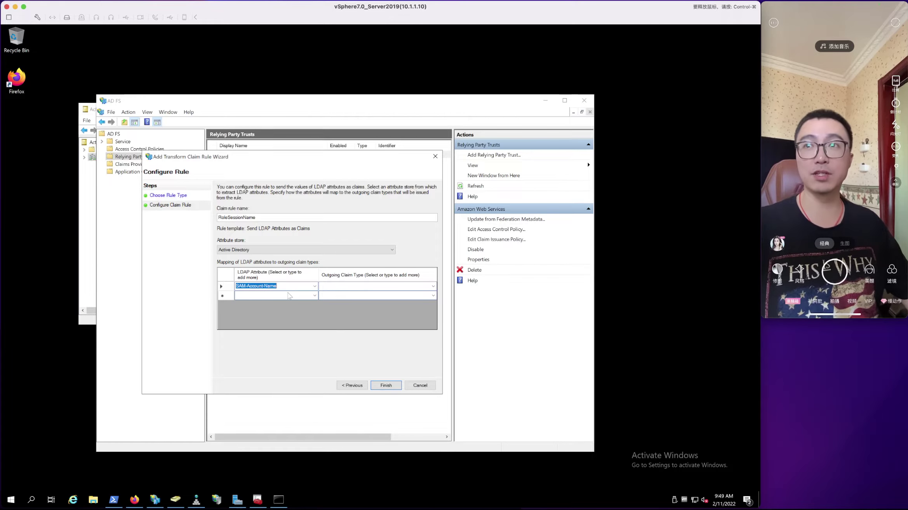
click(363, 292)
click(342, 286)
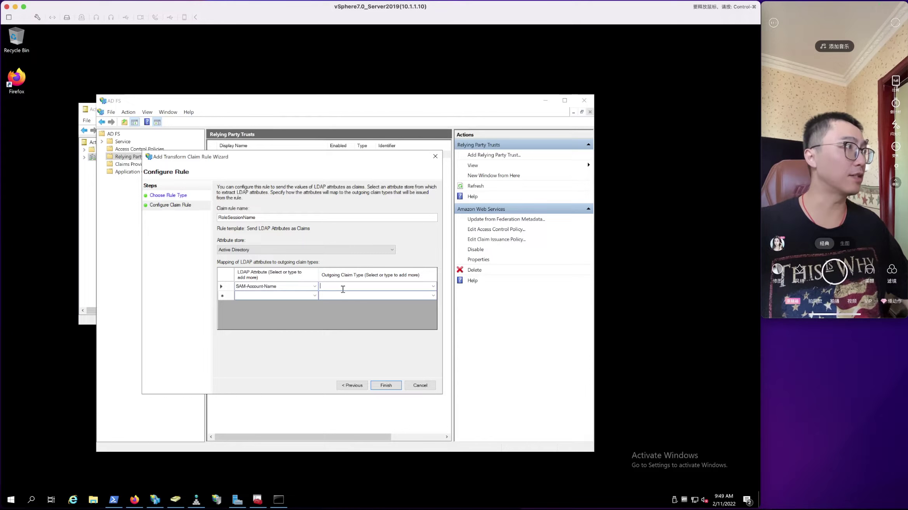
key(super)
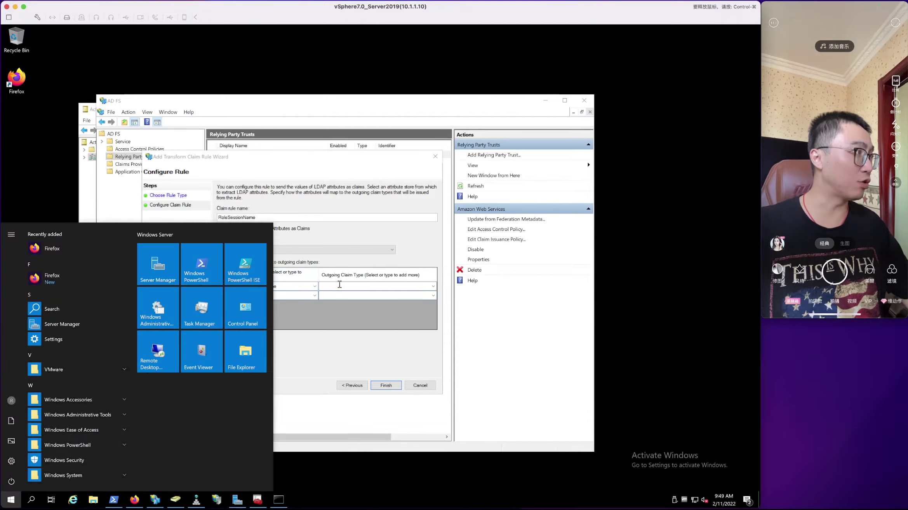
click(339, 286)
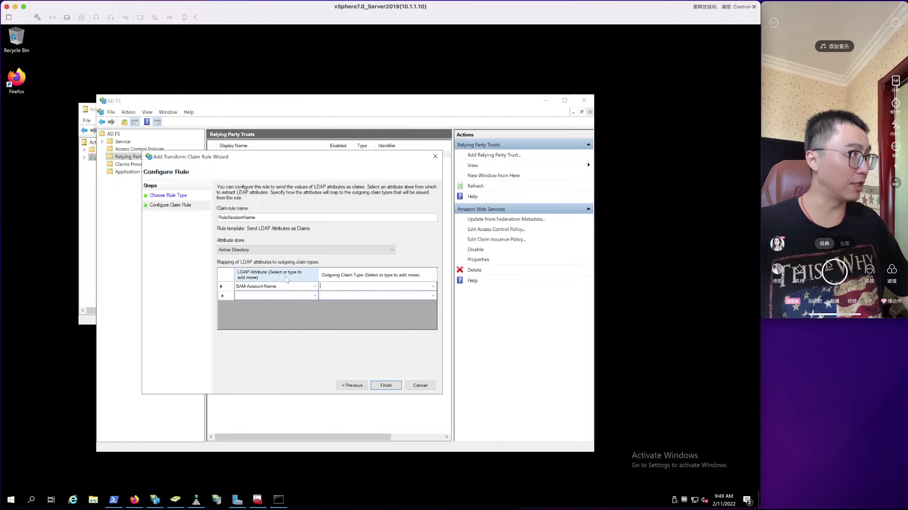
click(352, 285)
click(350, 286)
text(https://aws.amazon.com/SAML/Attributes/RoleSessionName)
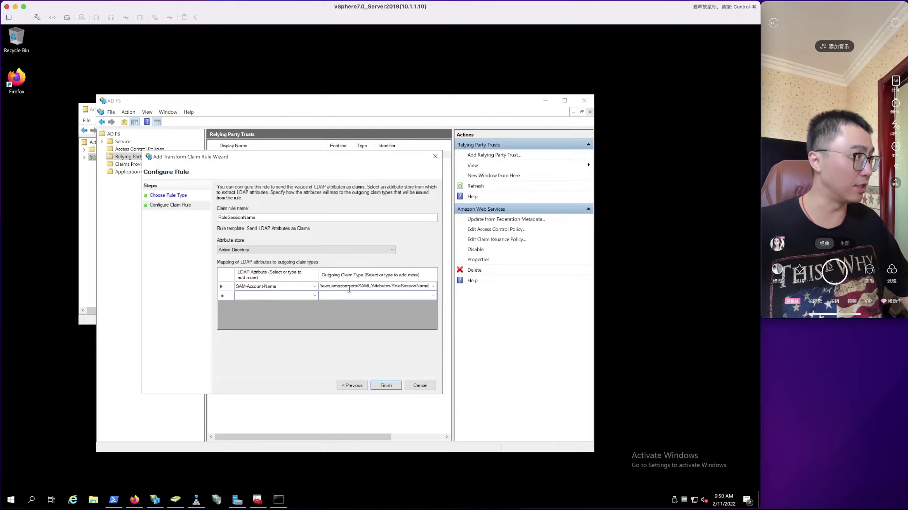
drag(410, 287, 293, 286)
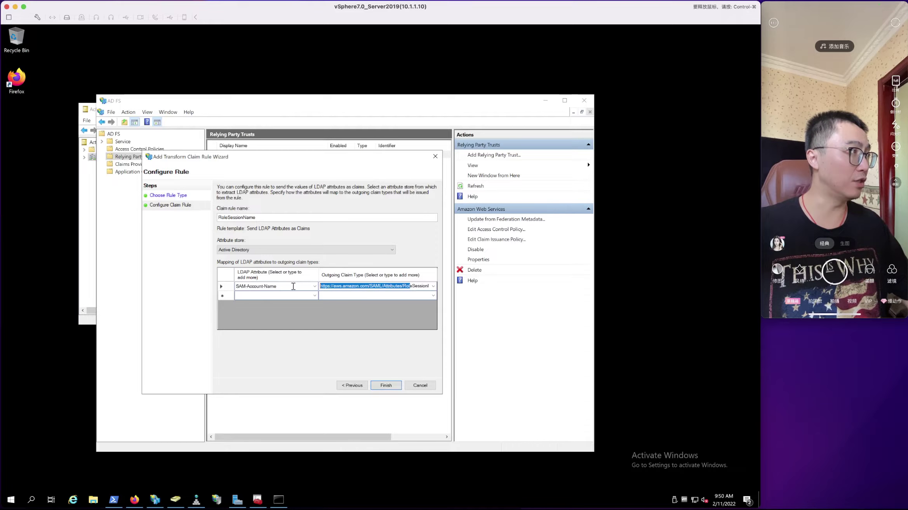
click(344, 286)
double_click(427, 287)
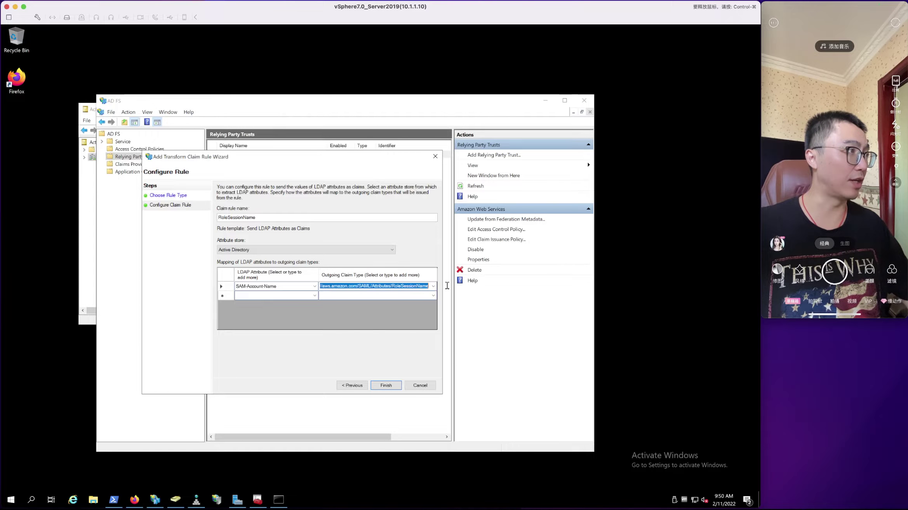
click(415, 286)
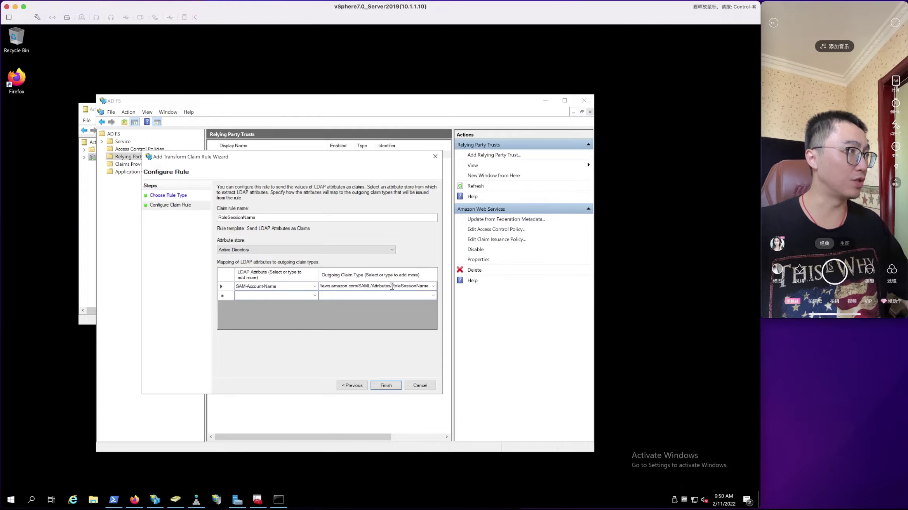
drag(392, 286, 431, 286)
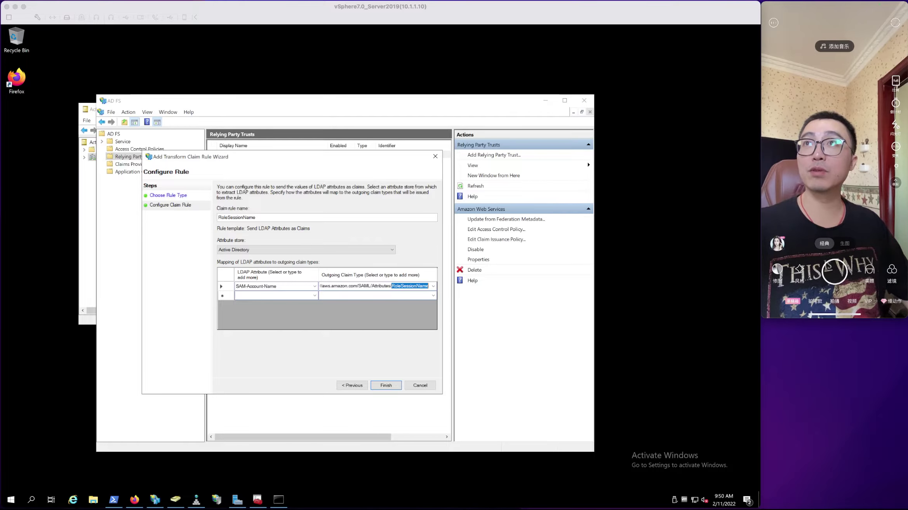
key(ctrl+Right)
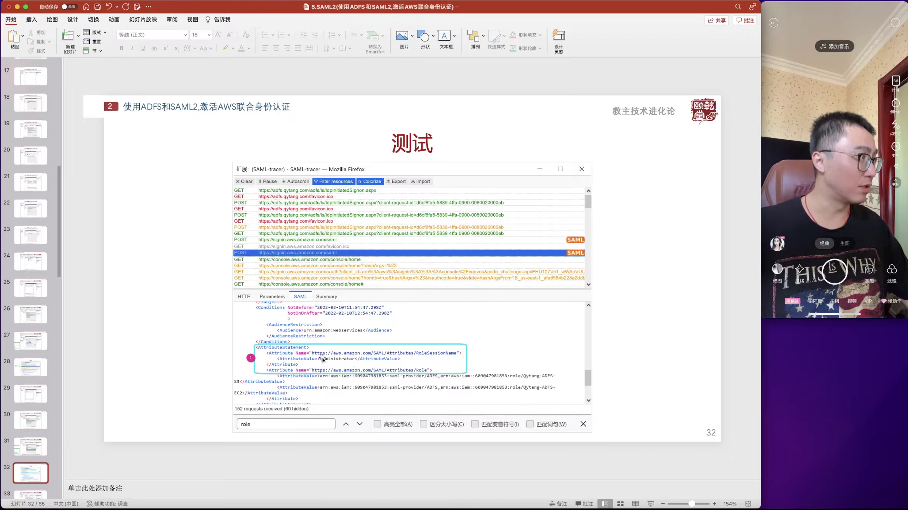
- Compare the slide's RoleSessionName attribute with the wizard, then hide PowerPoint
drag(280, 11, 312, 359)
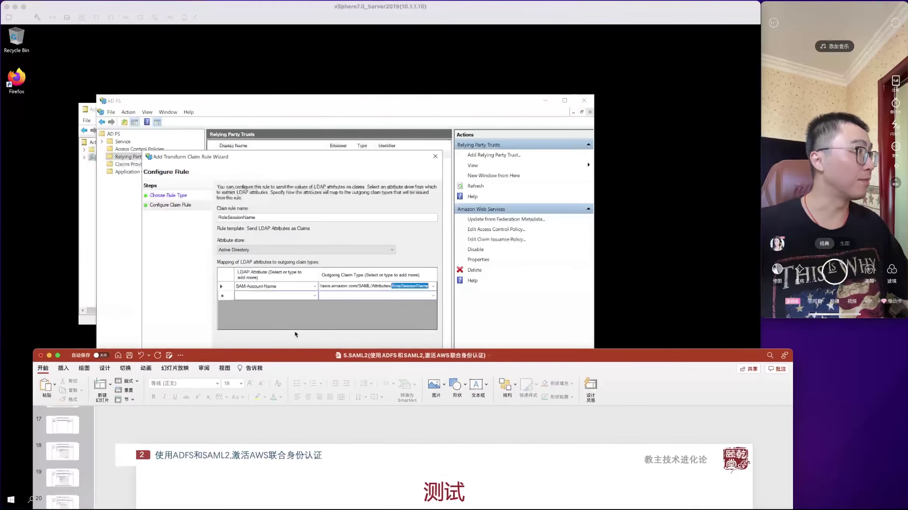
drag(528, 363, 474, 55)
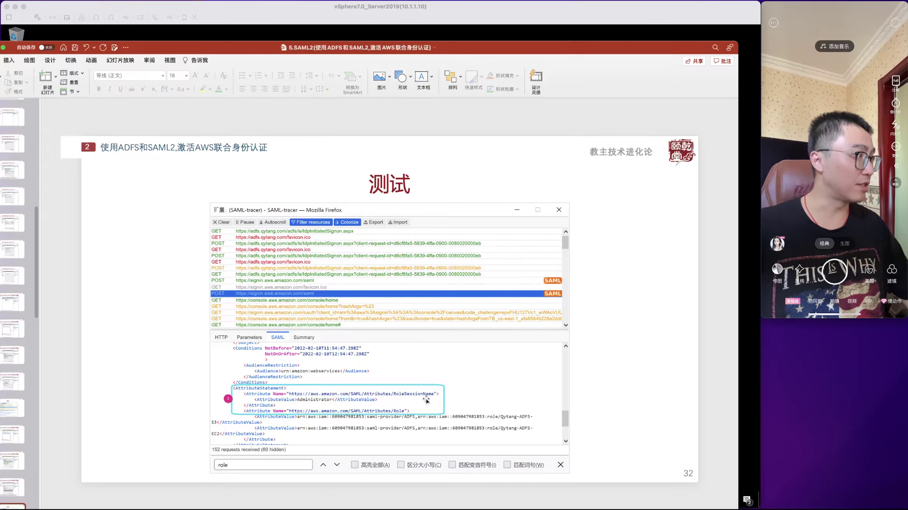
key(super+h)
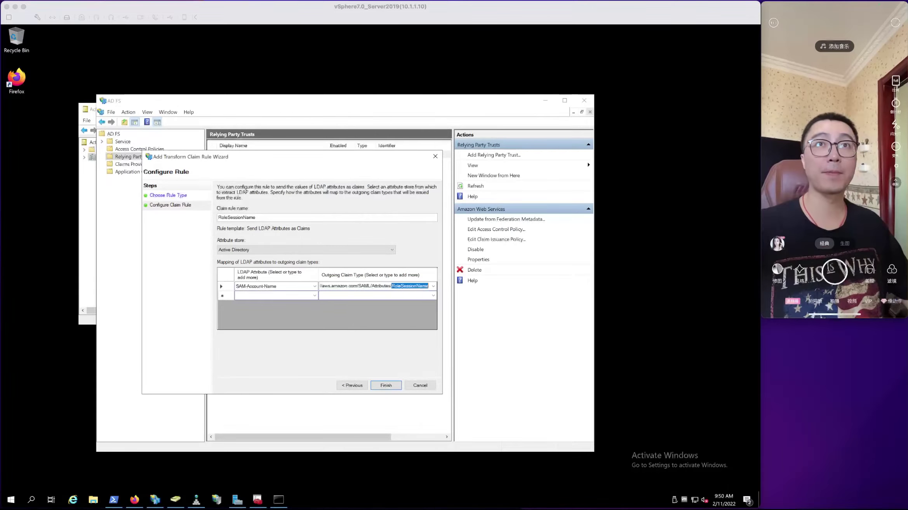
- Finish the RoleSessionName rule, start a third rule, and bring up Active Directory Users and Computers
click(349, 358)
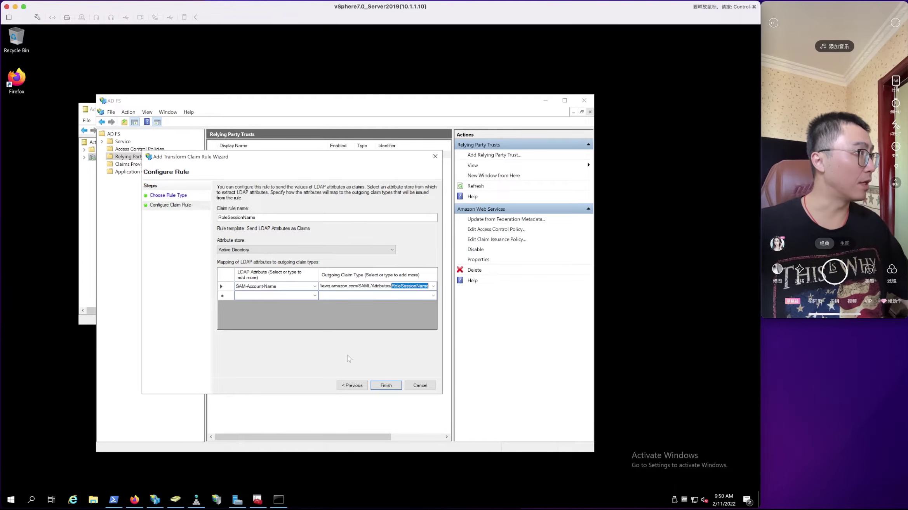
click(390, 389)
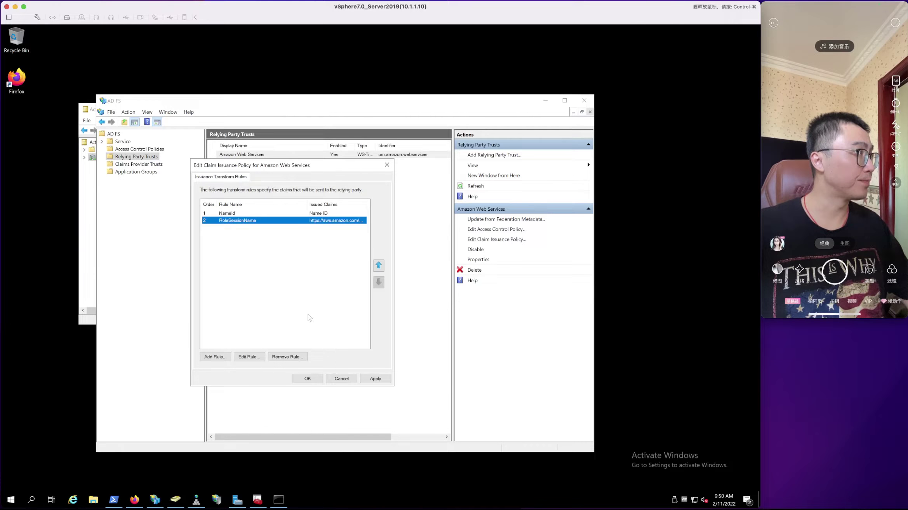
click(214, 357)
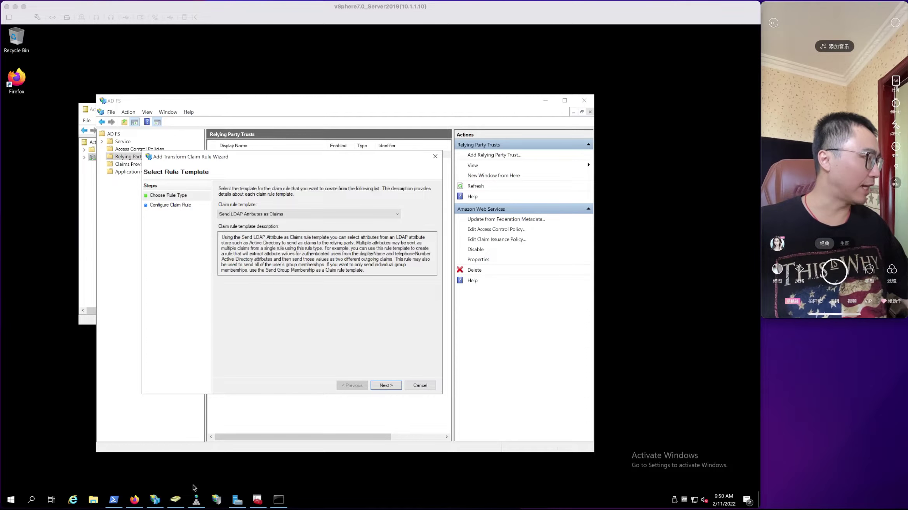
click(175, 504)
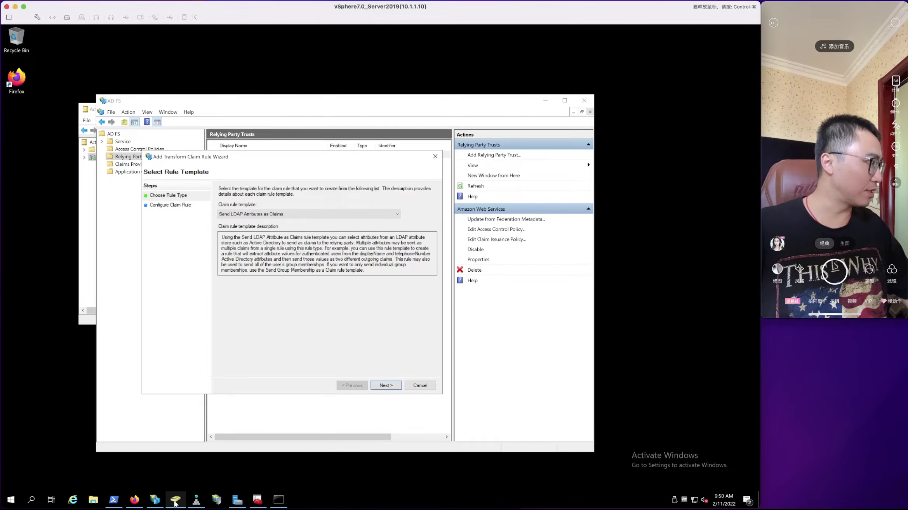
click(177, 504)
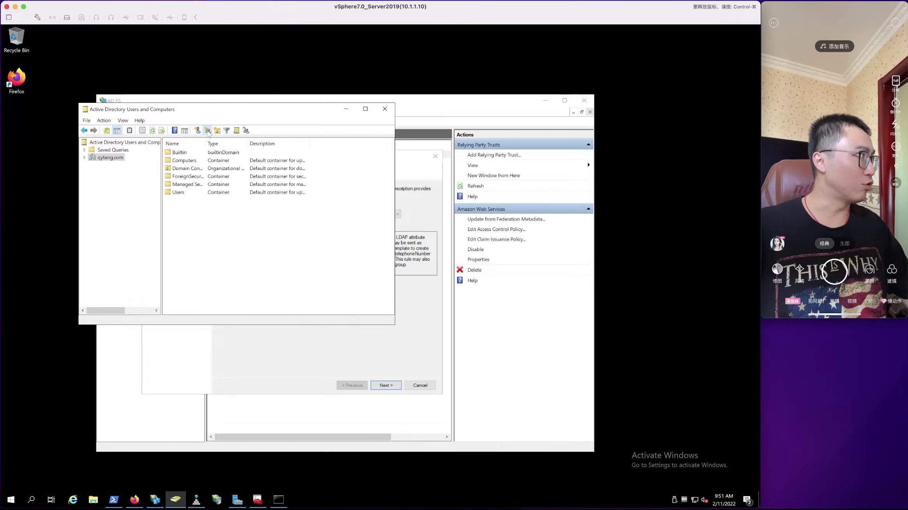
- Create the global security group Qytang-ADFS-EC2 in qytang.com
click(207, 131)
text(Qytang-ADFS-EC2)
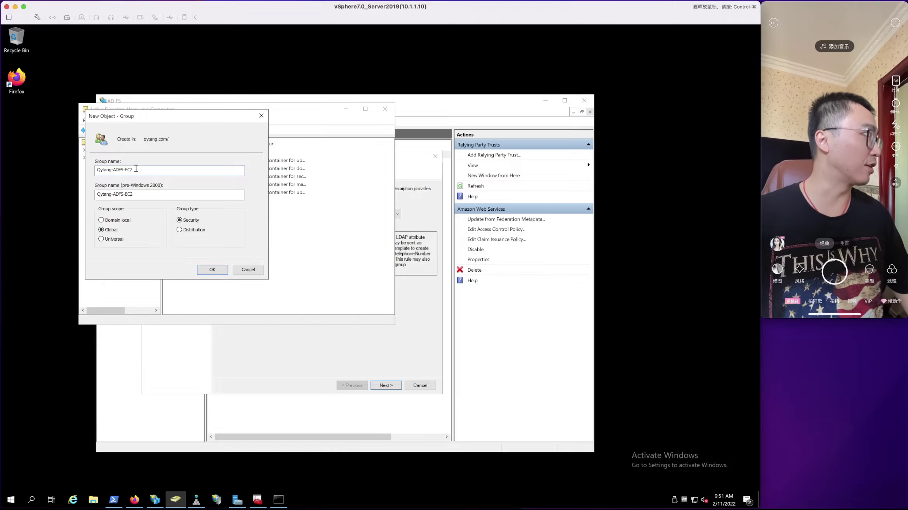
drag(136, 170, 92, 169)
key(ctrl+c)
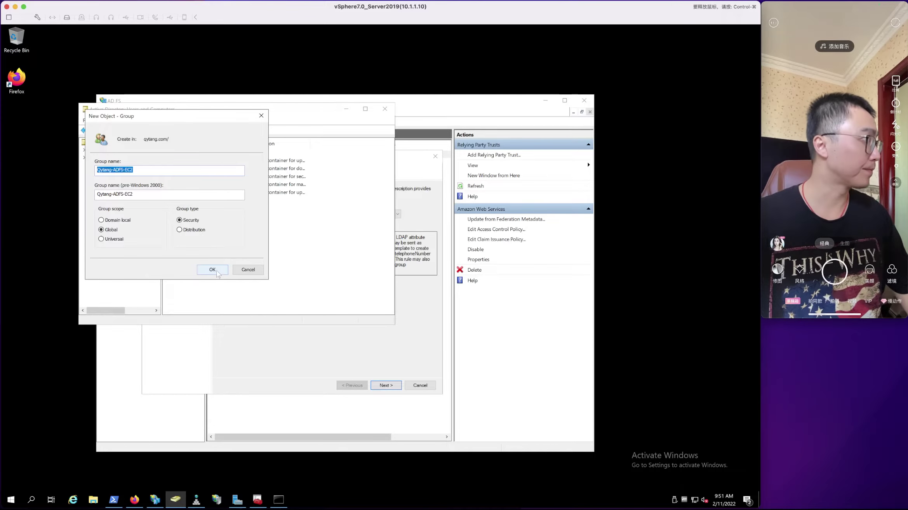
click(216, 269)
- Create a second global security group named Qytang-ADFS-S3
click(226, 130)
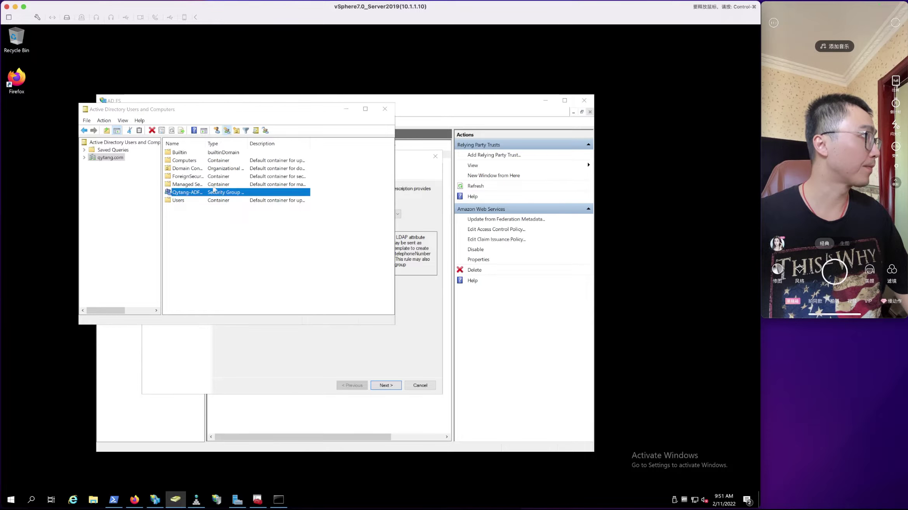
key(ctrl+v)
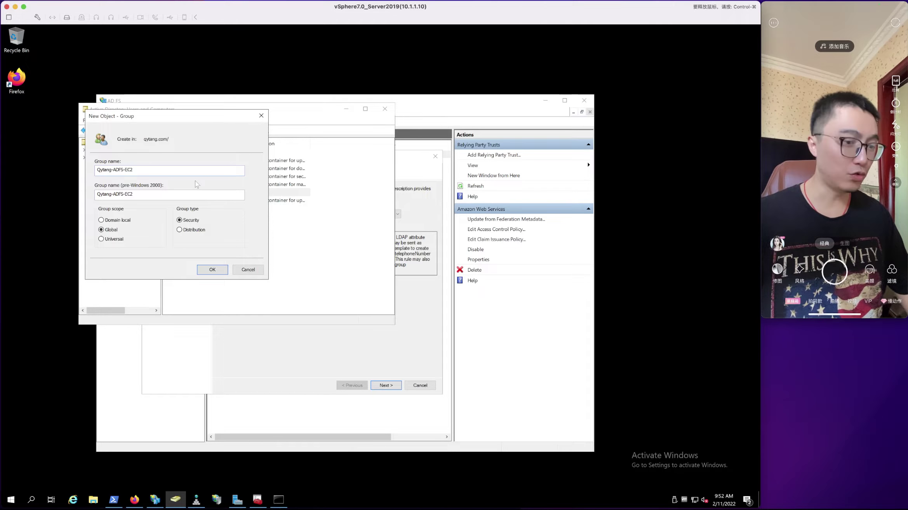
key(BackSpace)
key(BackSpace)
key(BackSpace)
text(S3)
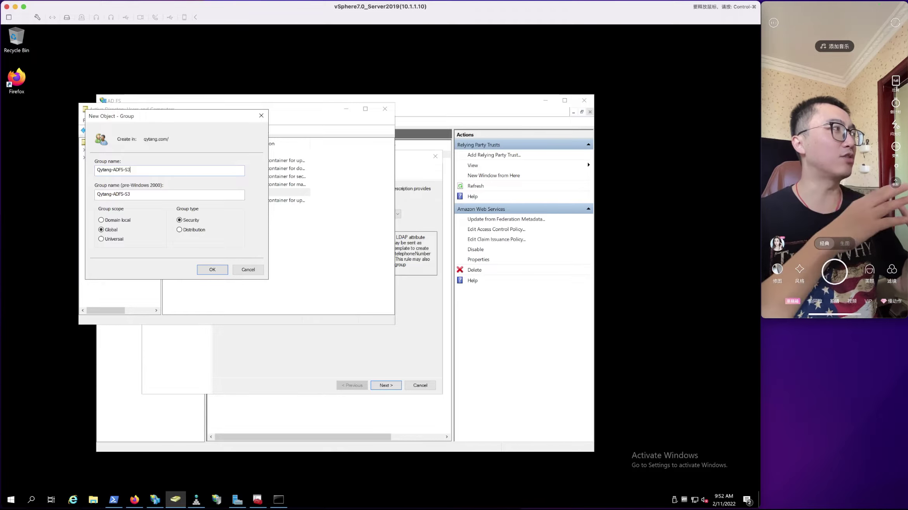
click(212, 270)
click(212, 263)
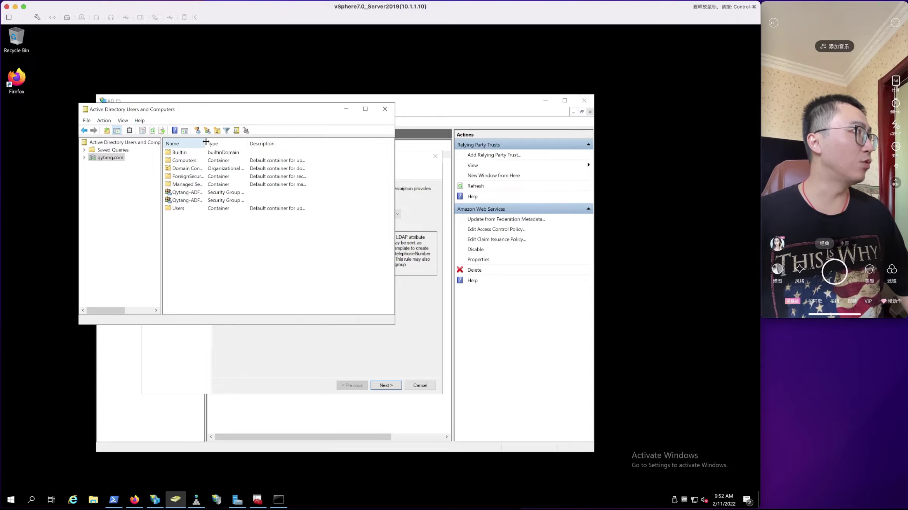
- Add Administrator as a member of the Qytang-ADFS-EC2 group
drag(205, 143, 245, 146)
click(209, 199)
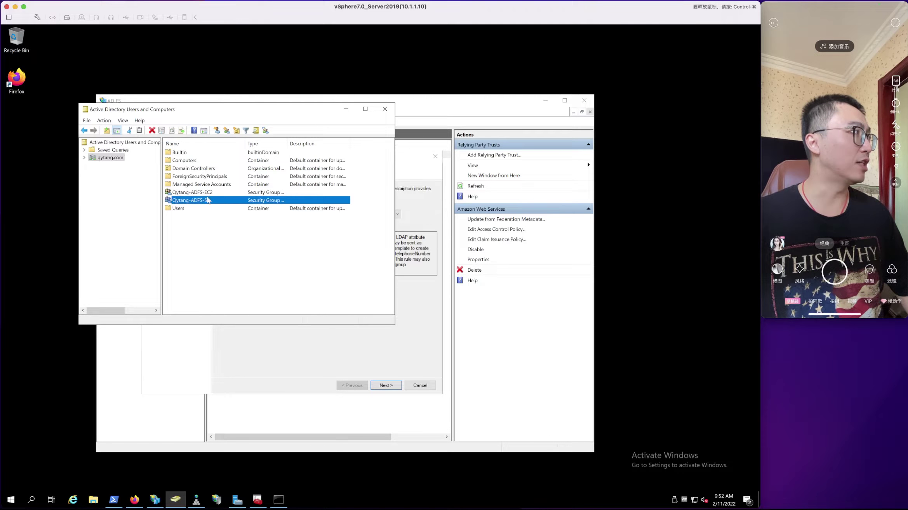
click(209, 193)
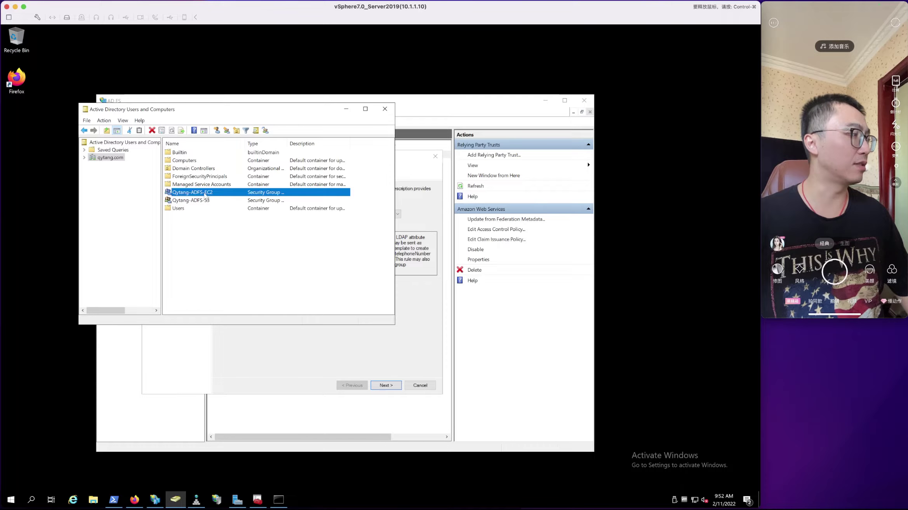
double_click(205, 194)
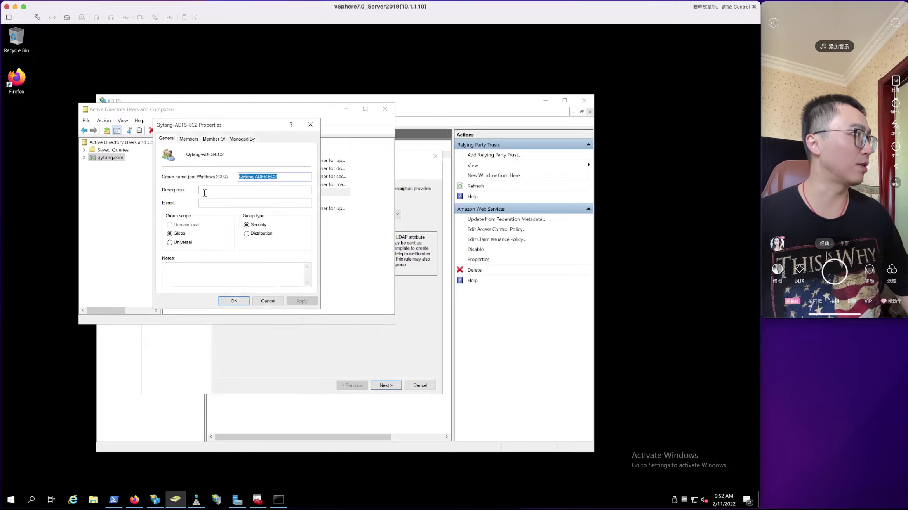
click(189, 139)
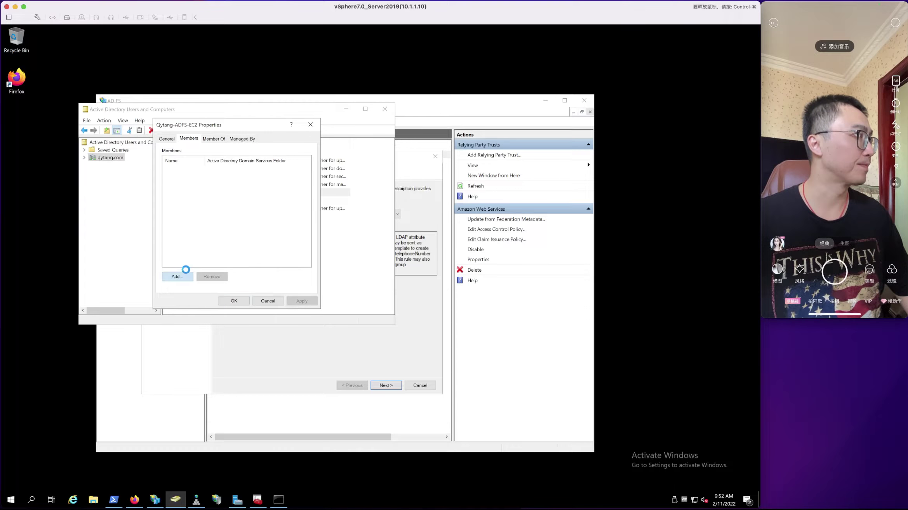
text(admin)
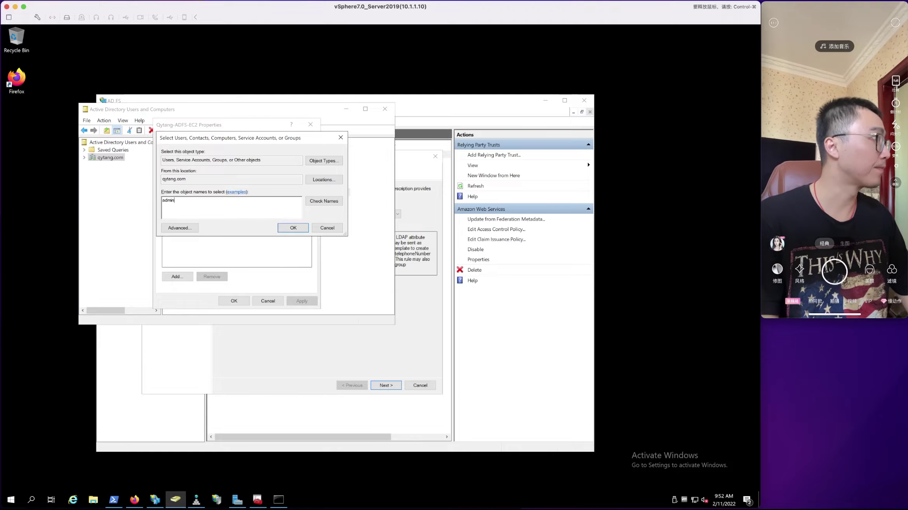
text(istra)
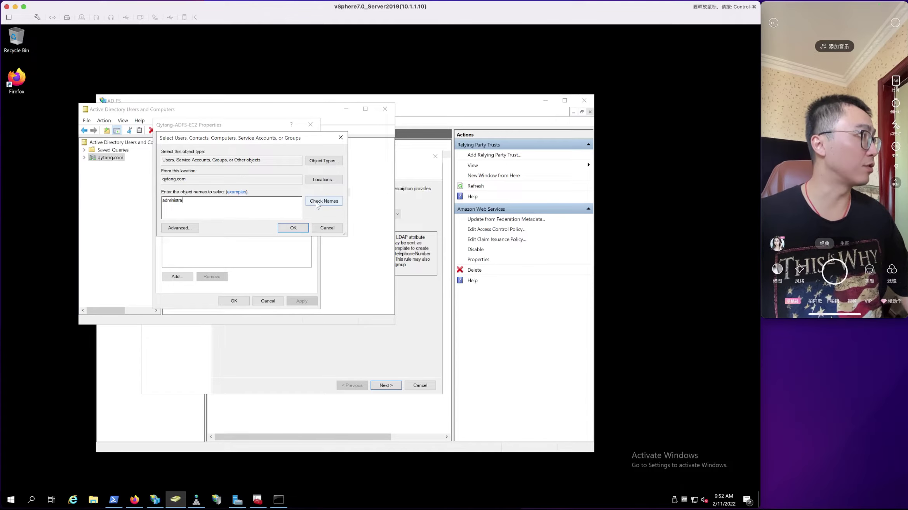
click(316, 206)
click(298, 229)
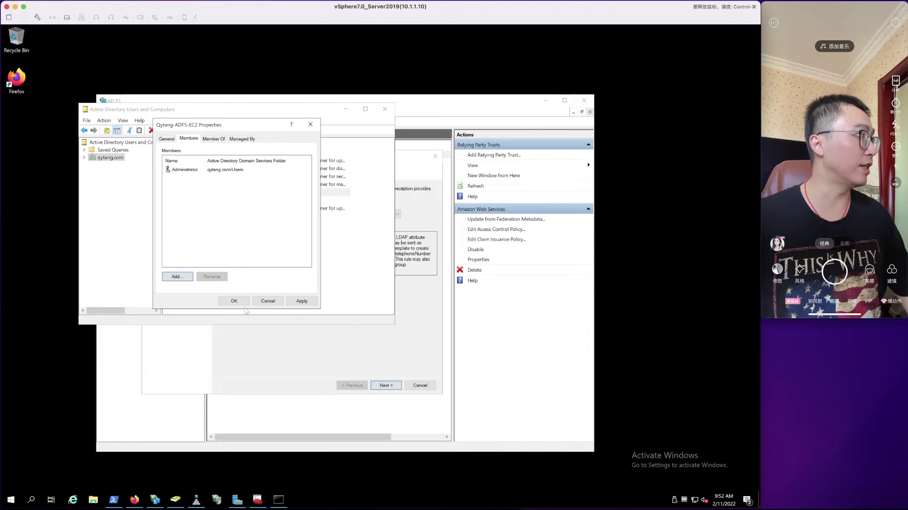
click(234, 302)
- Add Administrator as a member of the Qytang-ADFS-S3 group and close its properties
double_click(205, 201)
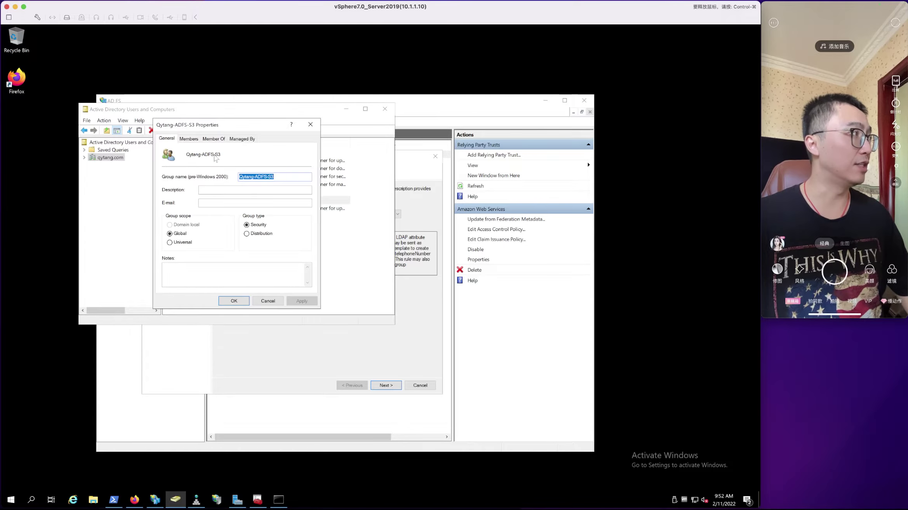
click(194, 140)
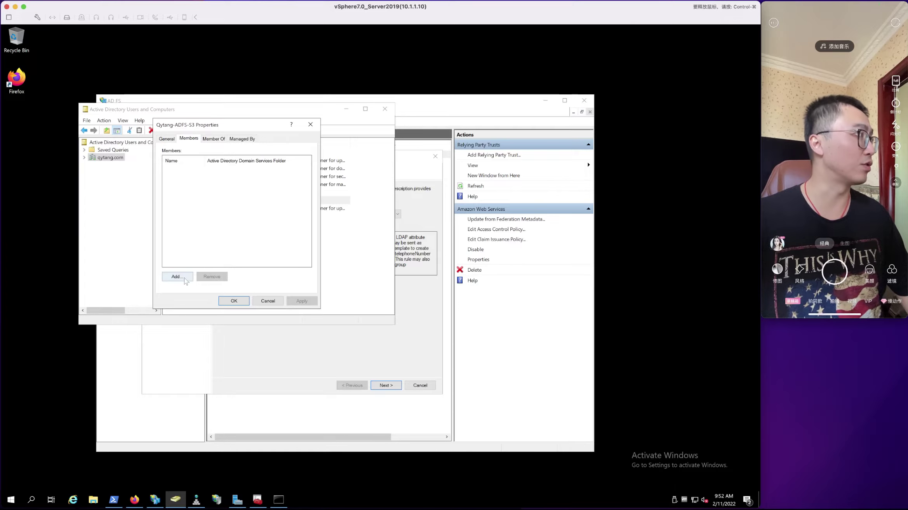
click(184, 278)
text(admini)
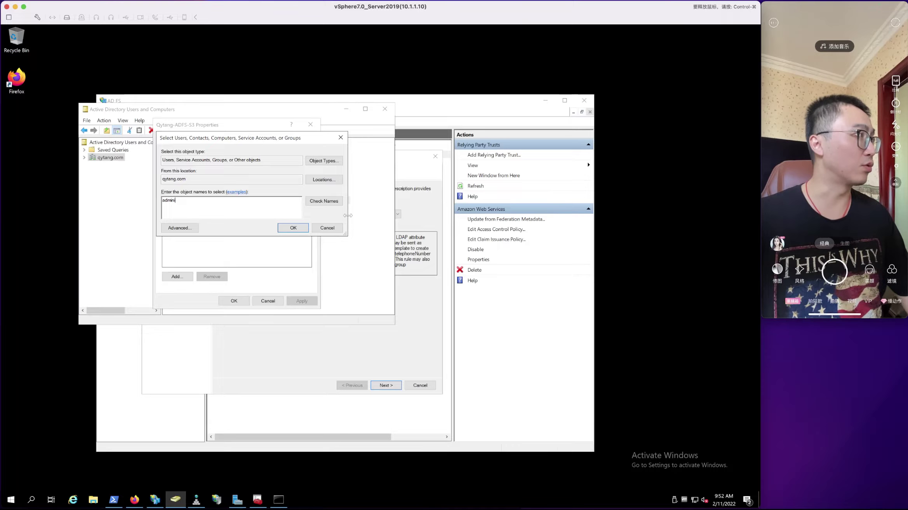
click(324, 201)
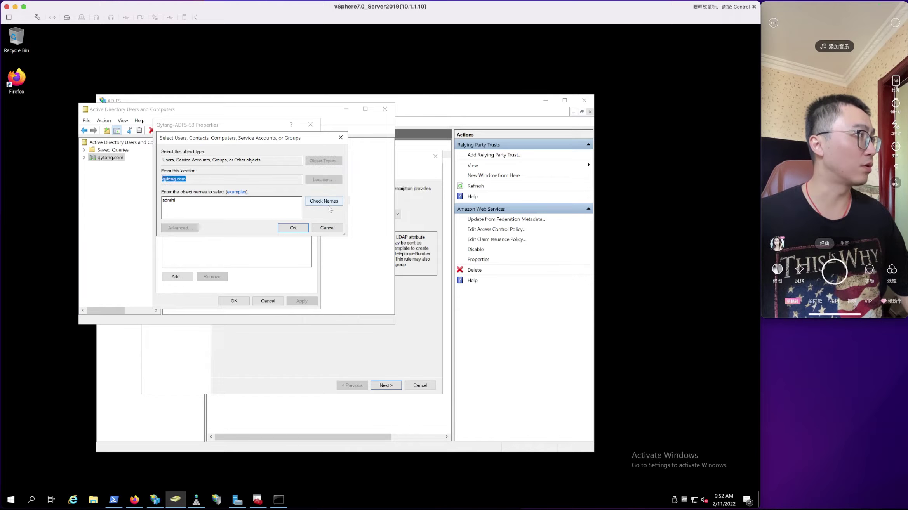
click(293, 228)
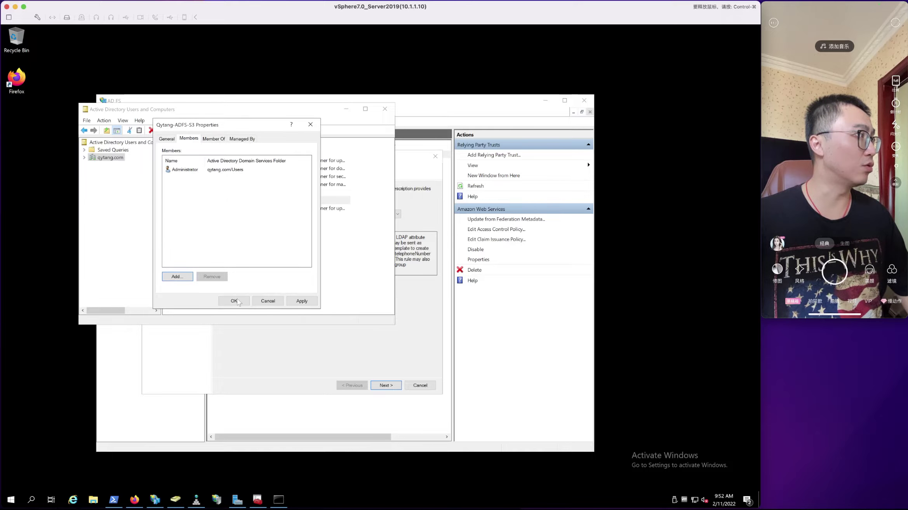
click(233, 301)
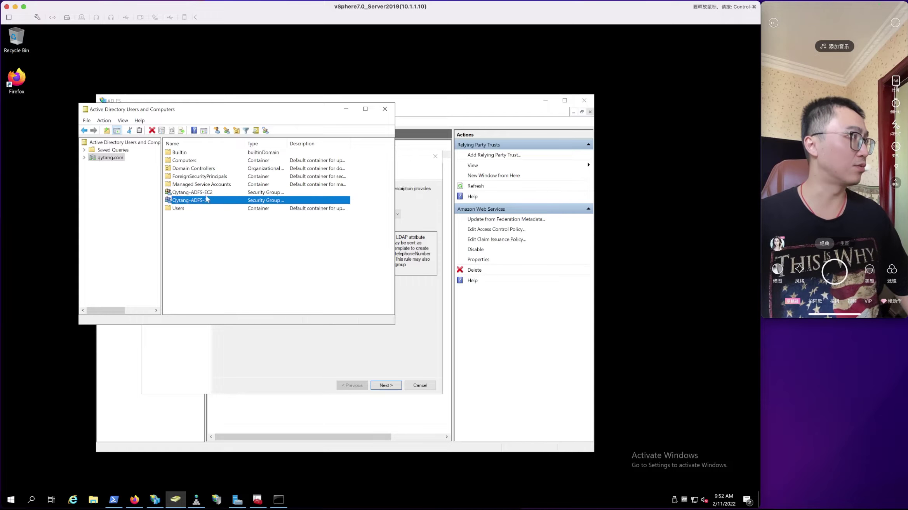
key(Up)
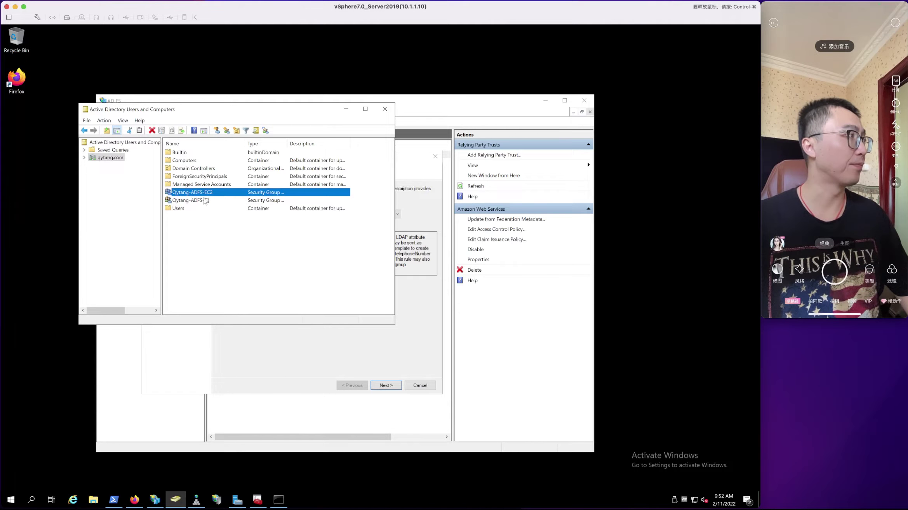
click(206, 201)
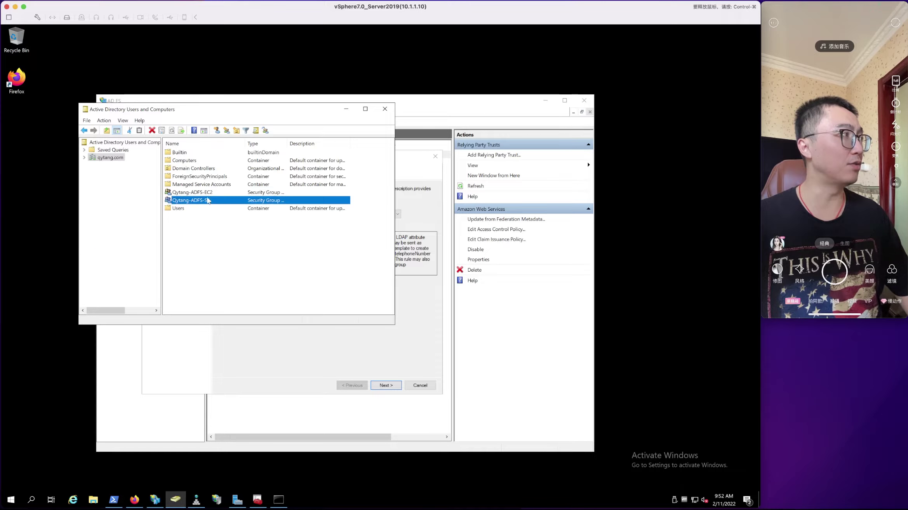
key(Up)
click(206, 202)
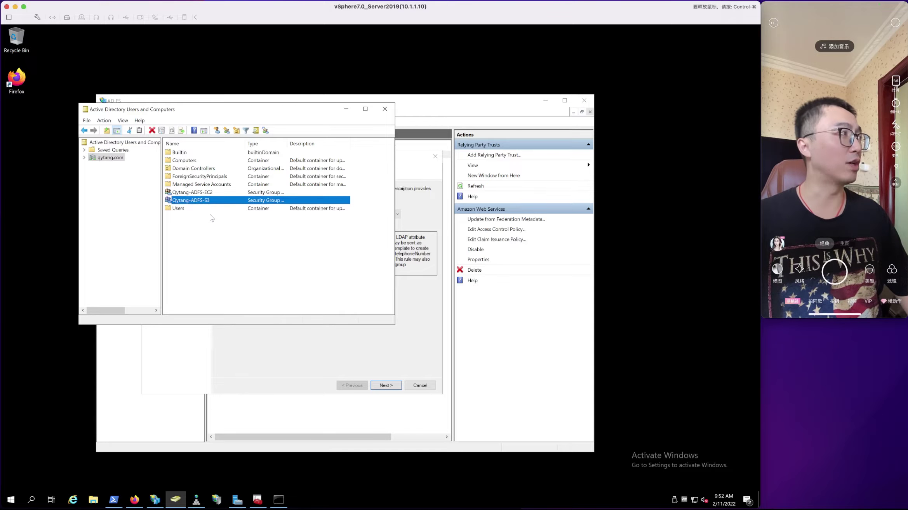
click(207, 193)
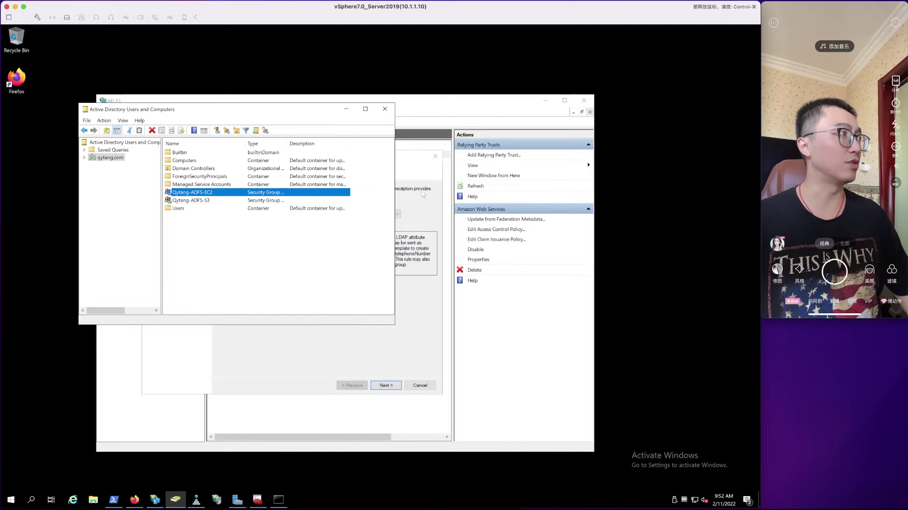
click(207, 202)
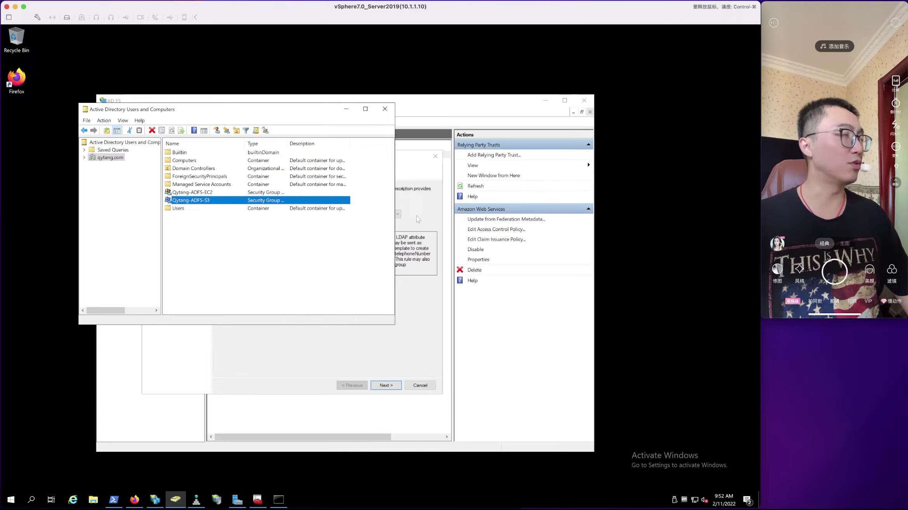
click(211, 193)
click(209, 198)
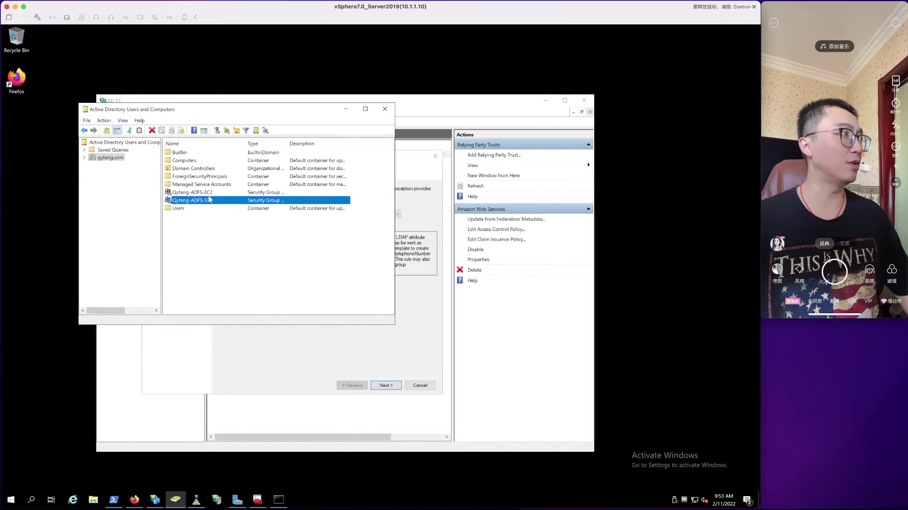
click(209, 194)
click(208, 199)
click(209, 194)
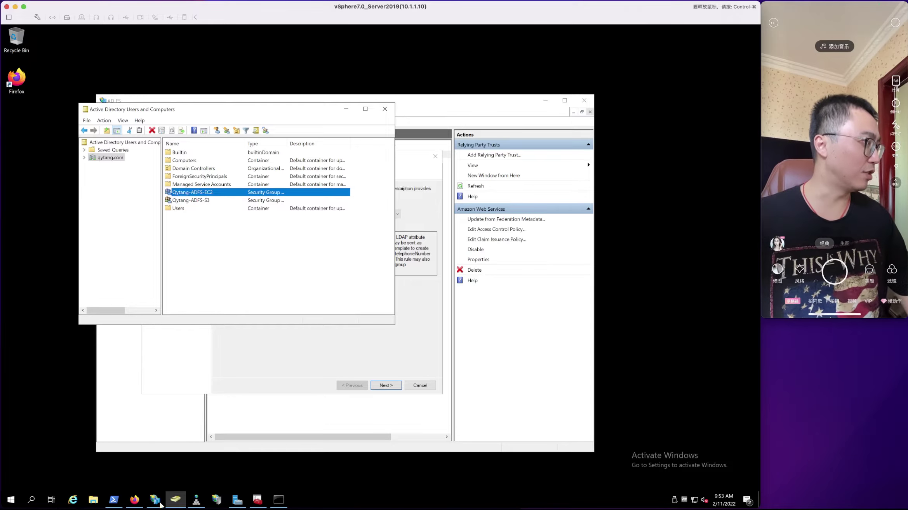
click(134, 499)
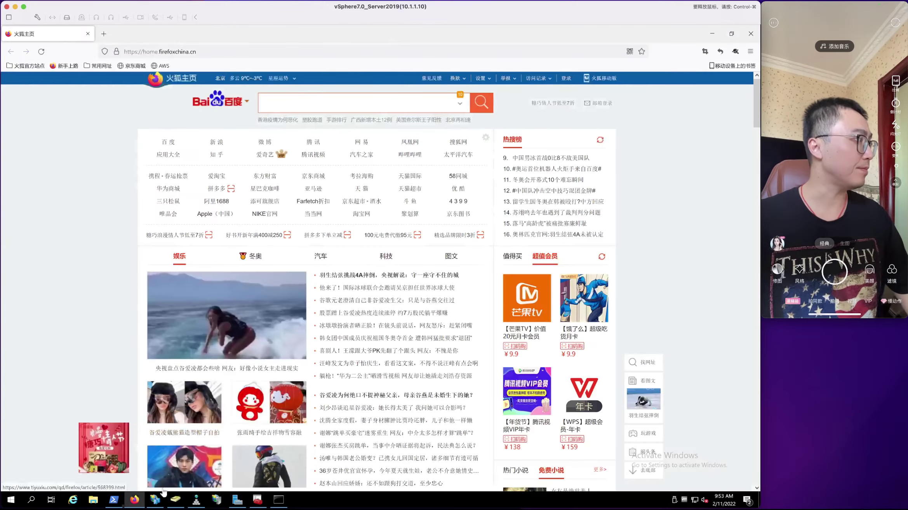
click(141, 500)
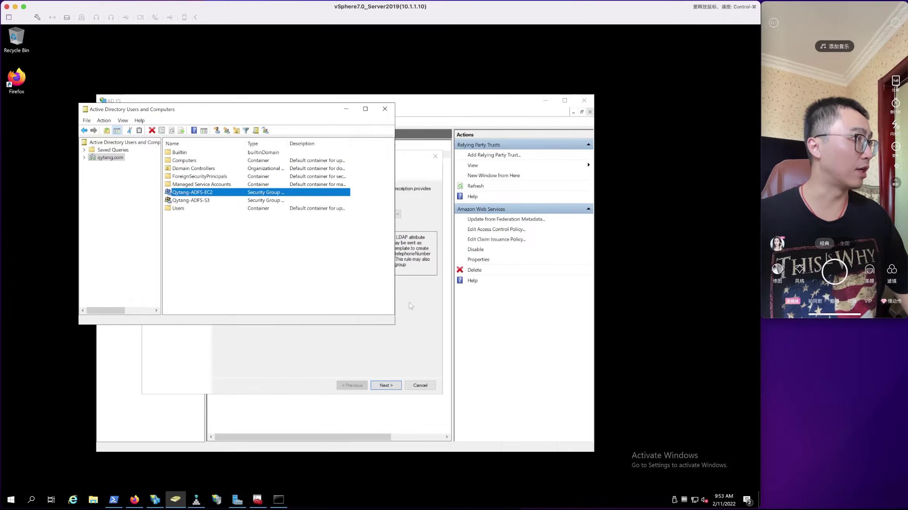
click(208, 201)
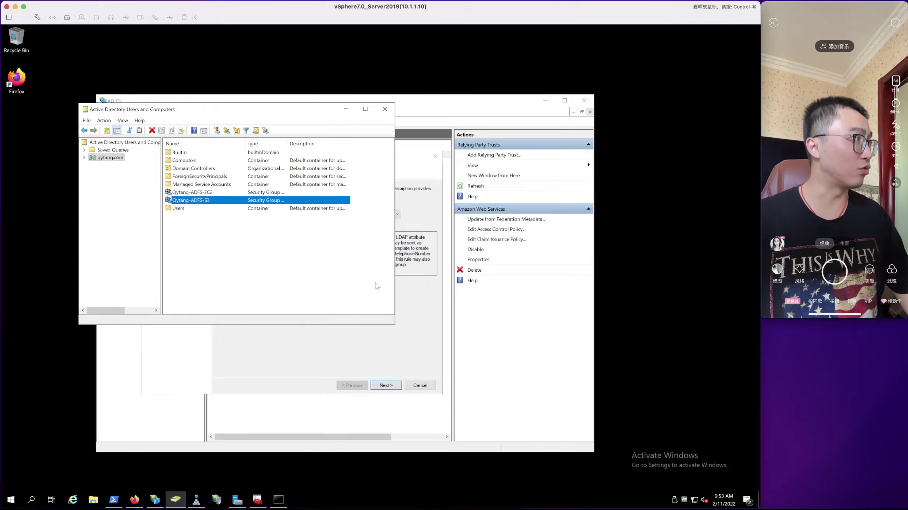
- Pick the Send Claims Using a Custom Rule template in the claim rule wizard and continue
click(424, 301)
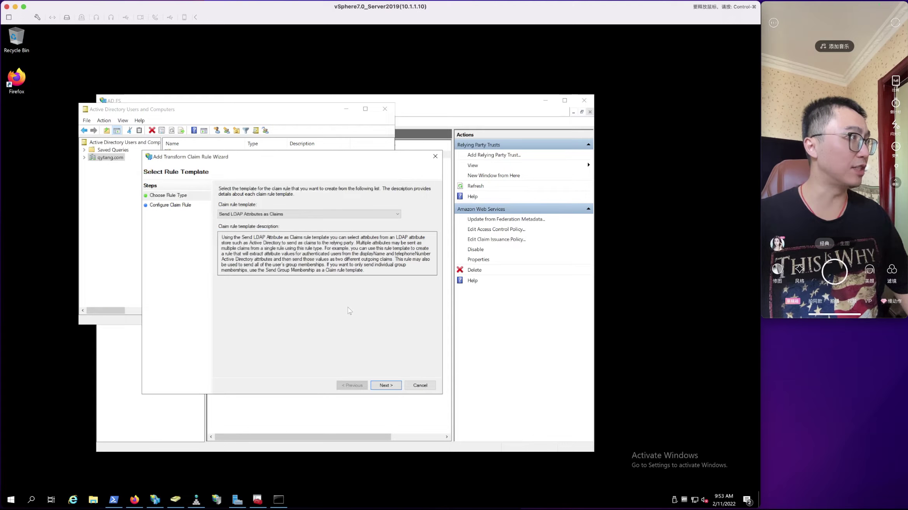
click(387, 214)
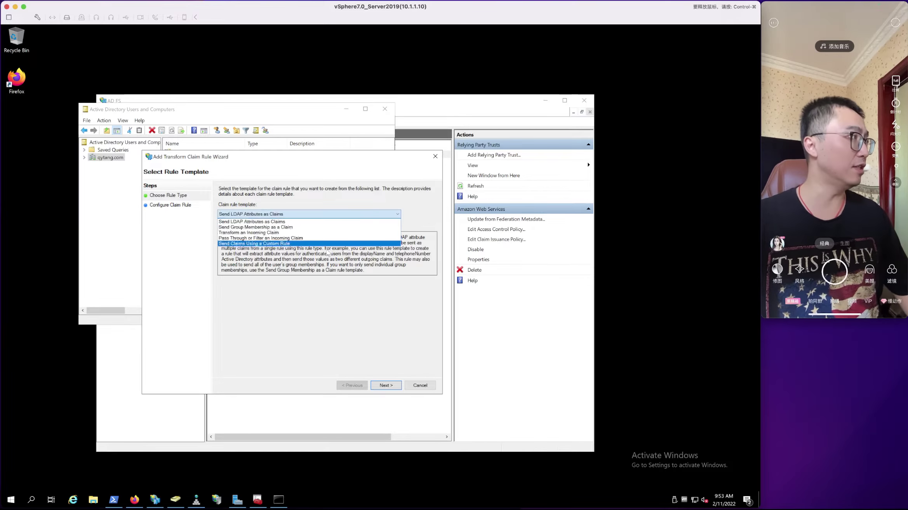
click(277, 244)
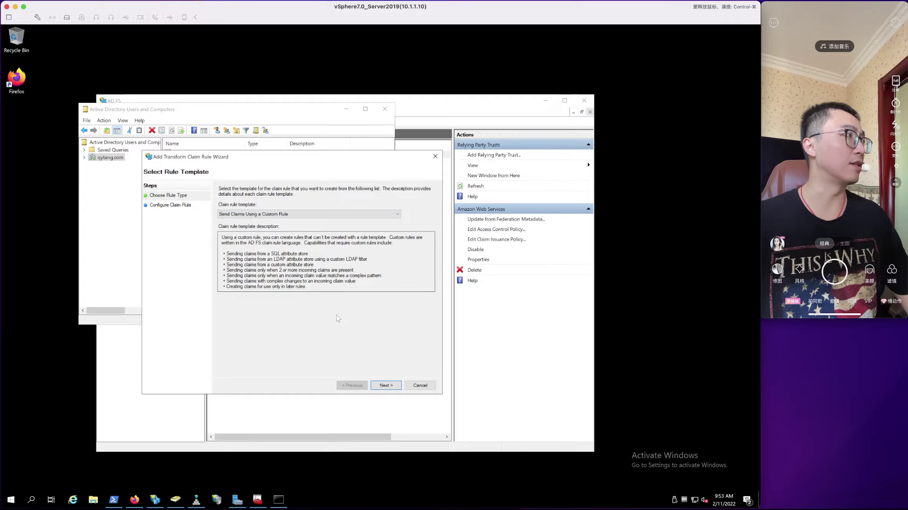
click(387, 385)
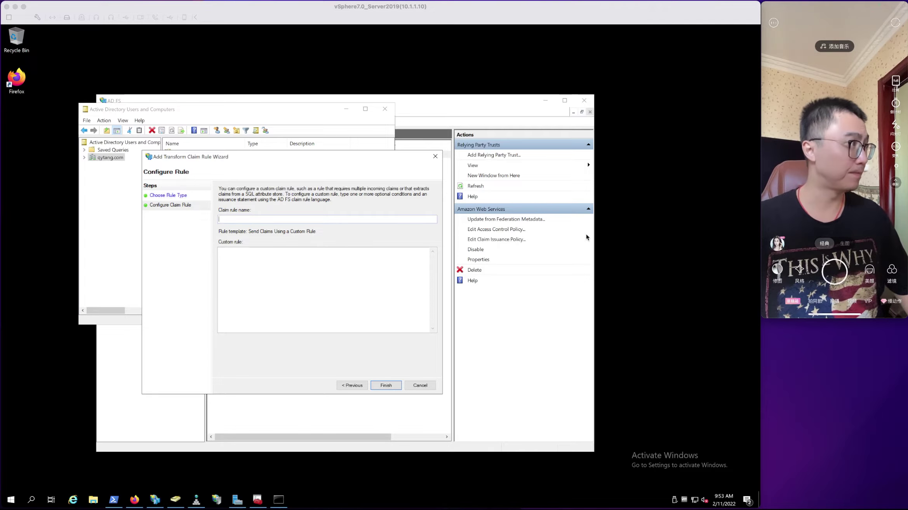
- Name the custom claim rule Get AD Groups
click(243, 219)
text(Get AD Groups)
click(270, 256)
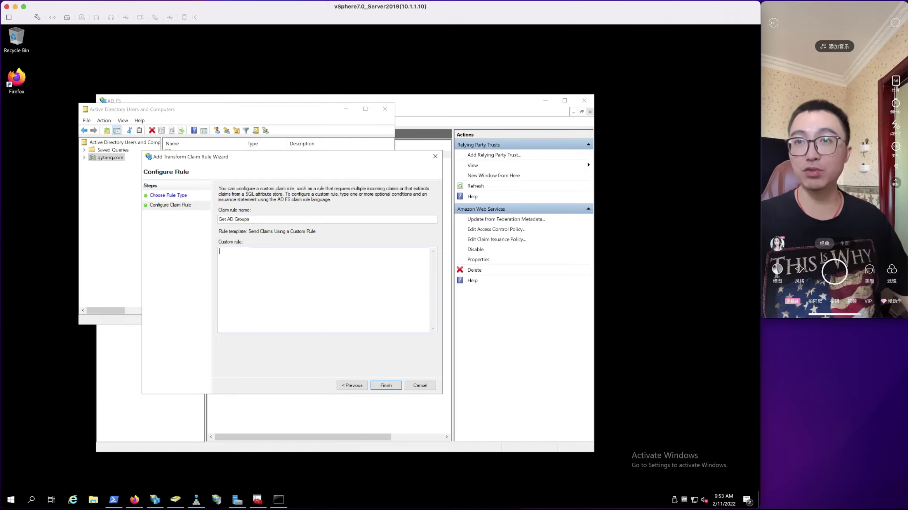
- Paste the tokenGroups query rule from the reference slide into the Custom rule box
key(super+Tab)
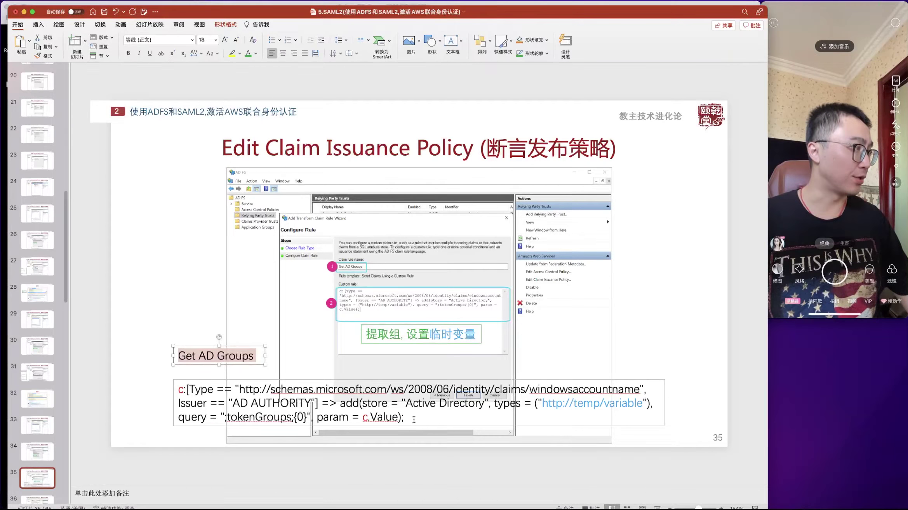
key(Tab)
key(ctrl+c)
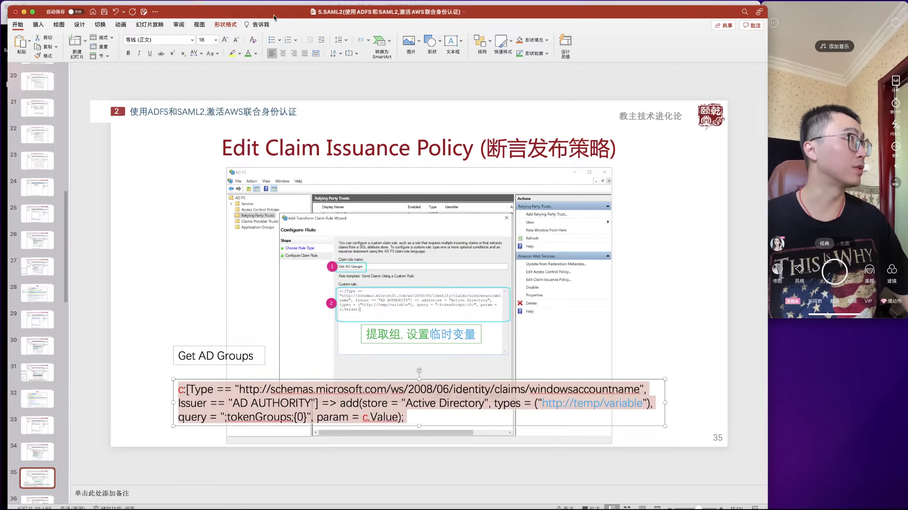
key(ctrl+Left)
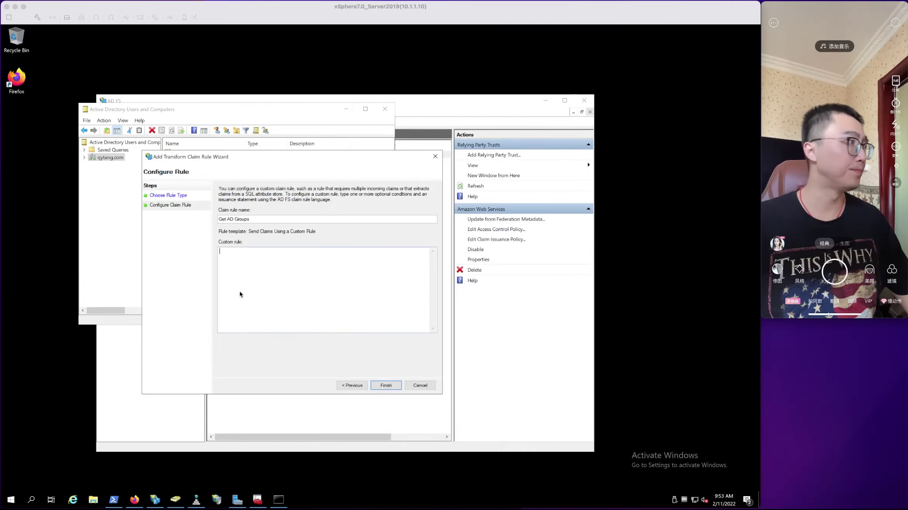
click(250, 278)
key(ctrl+v)
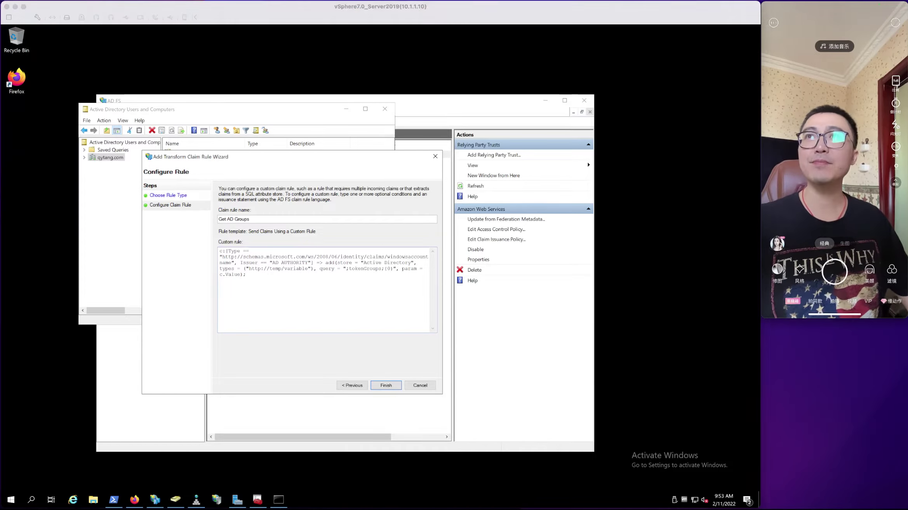
key(ctrl+Left)
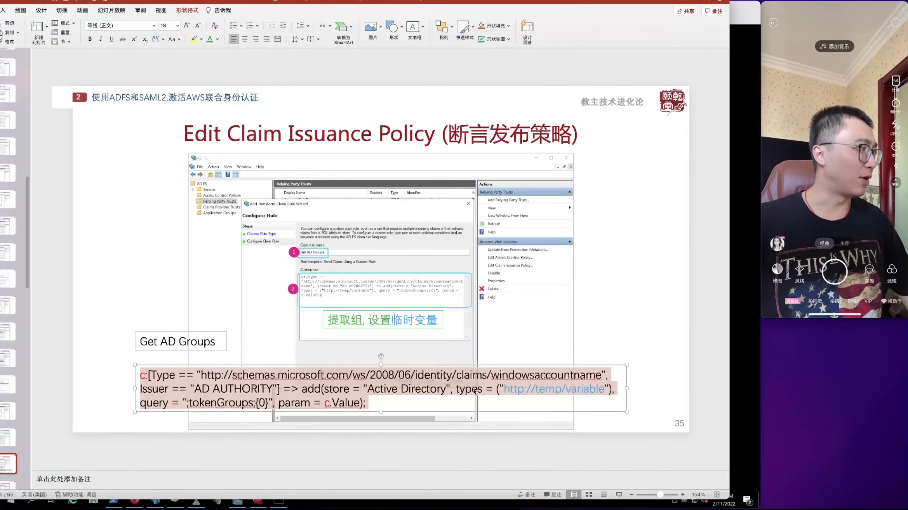
click(471, 392)
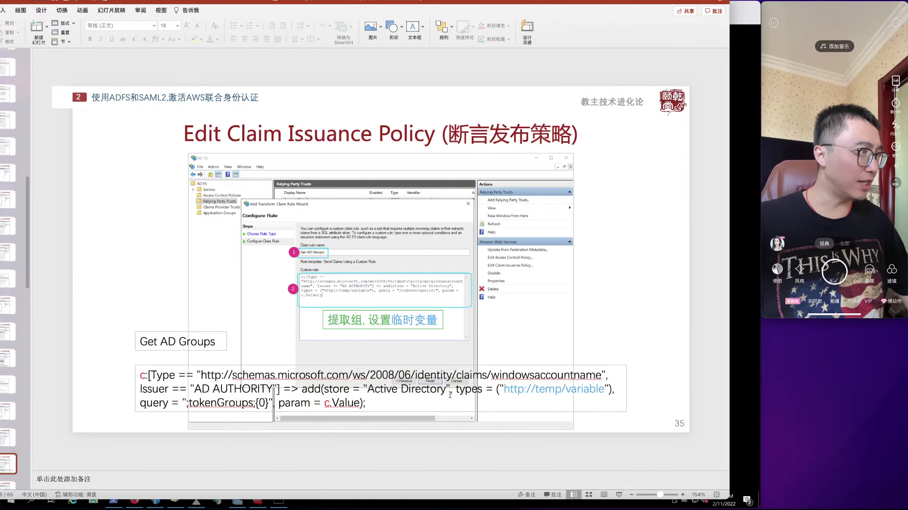
drag(456, 389, 618, 392)
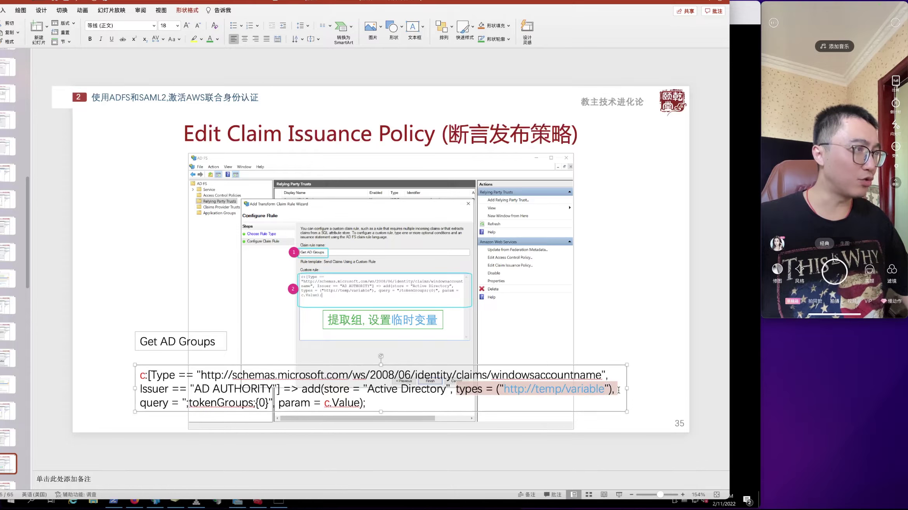
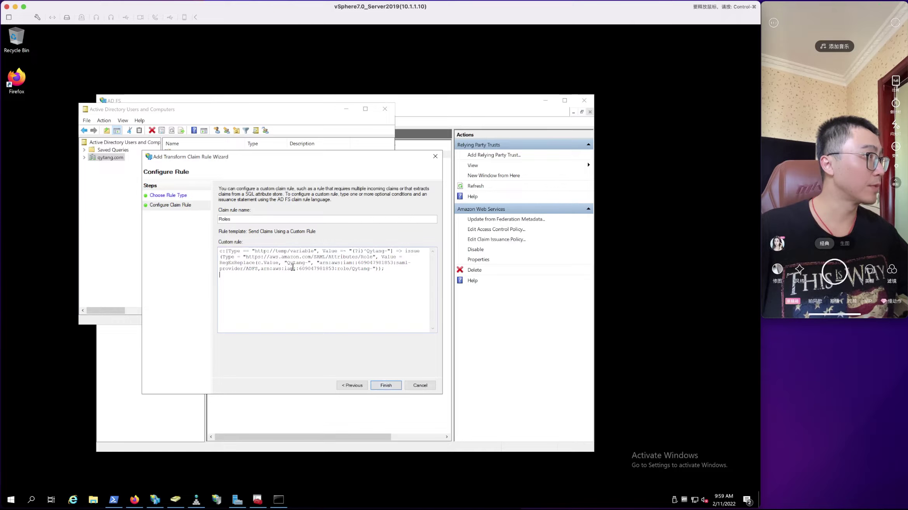
- Rename the Roles rule's provider from ADFS to QYTADFS and save the issuance policy
double_click(251, 268)
click(254, 276)
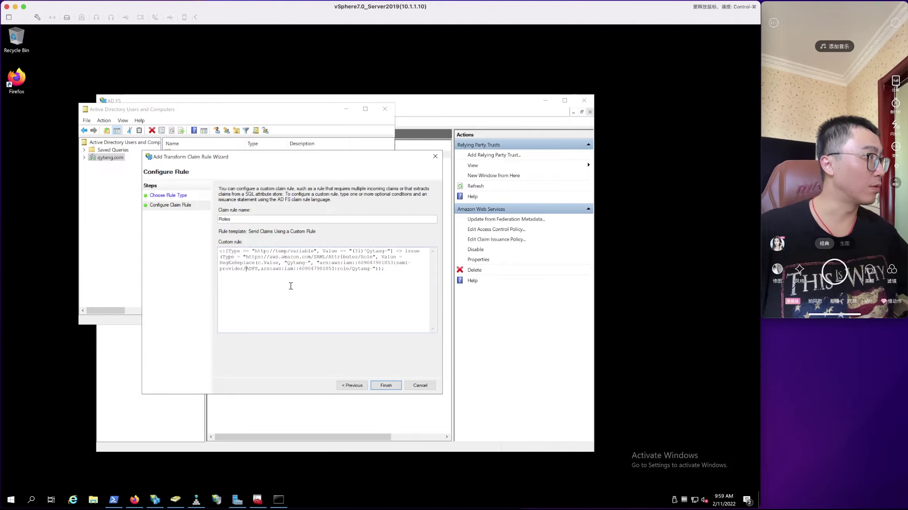
text(QYT)
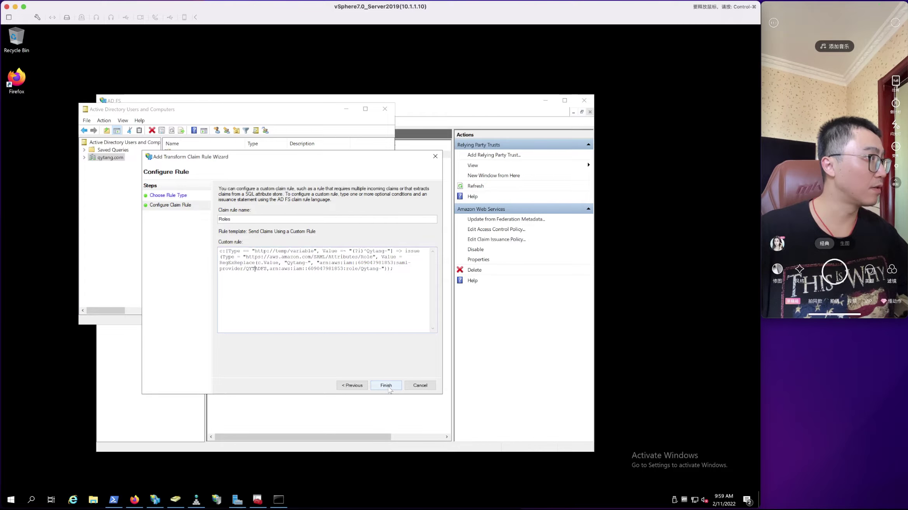
click(386, 387)
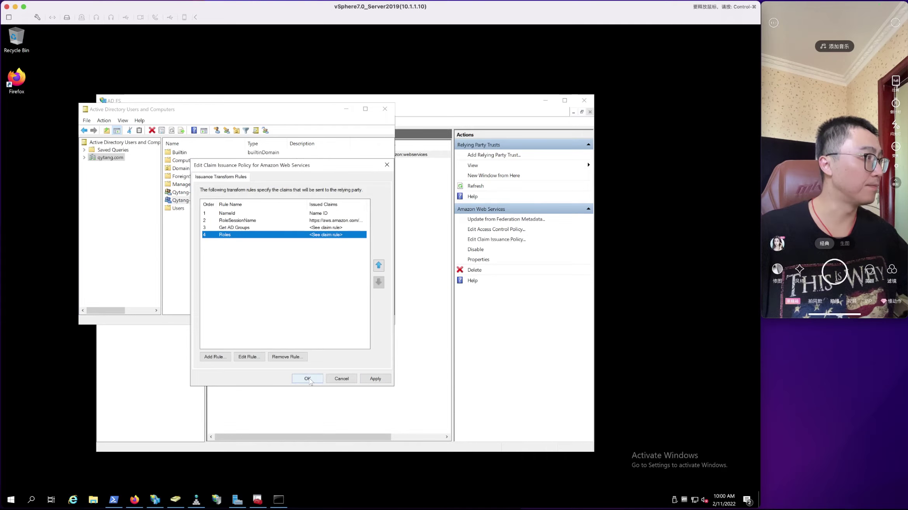
click(308, 379)
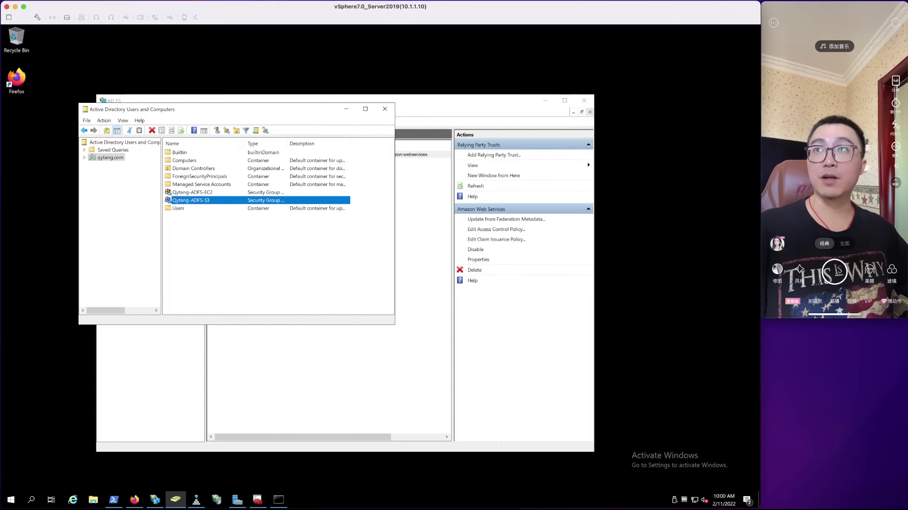
key(super+Tab)
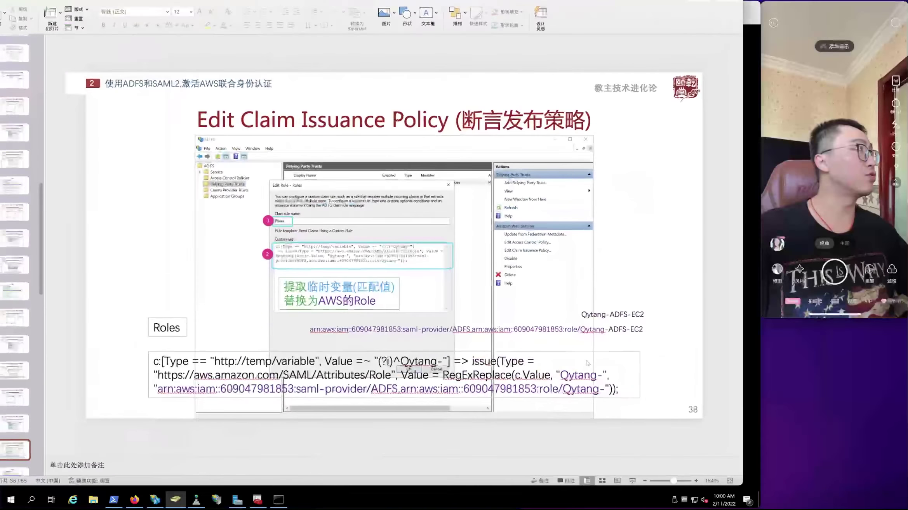
scroll(655, 201, down, 1)
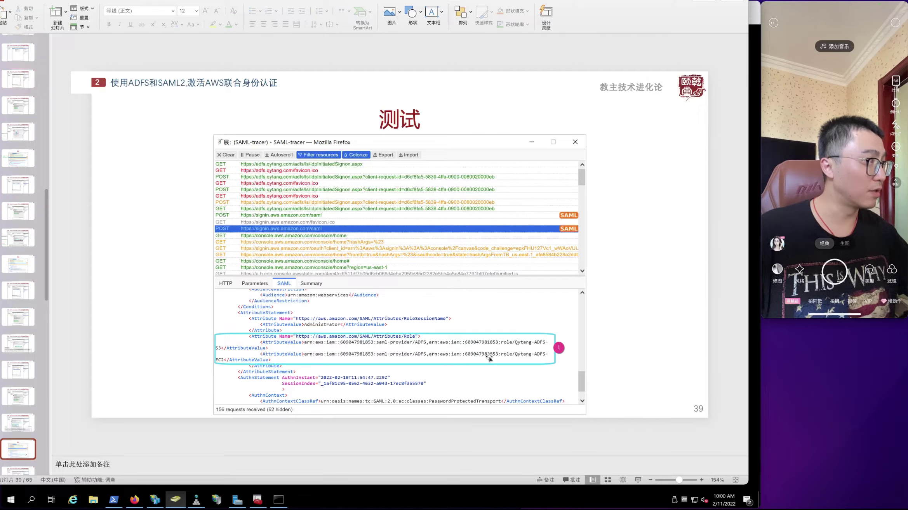
scroll(659, 343, down, 1)
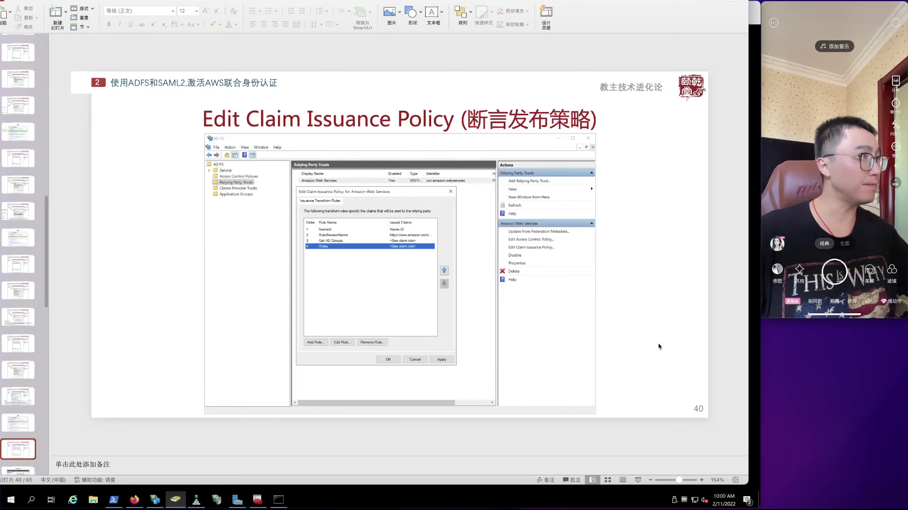
scroll(634, 335, down, 1)
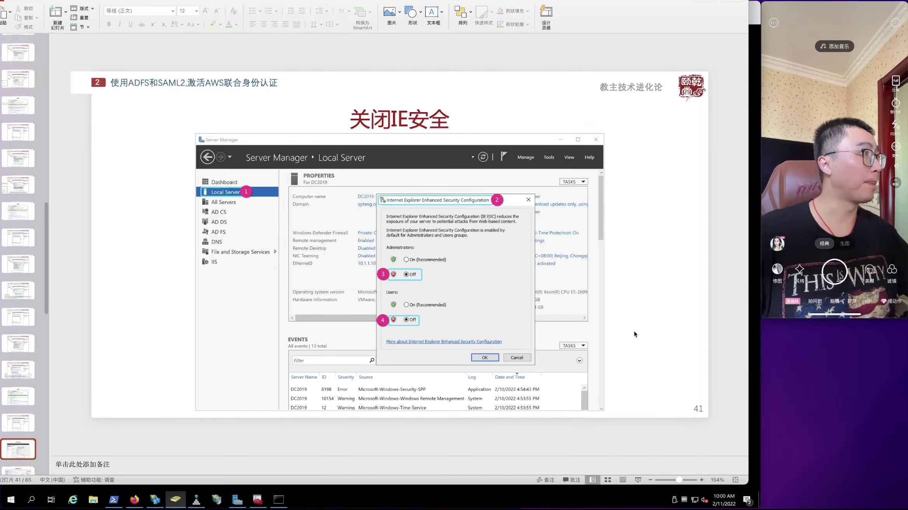
key(ctrl+Left)
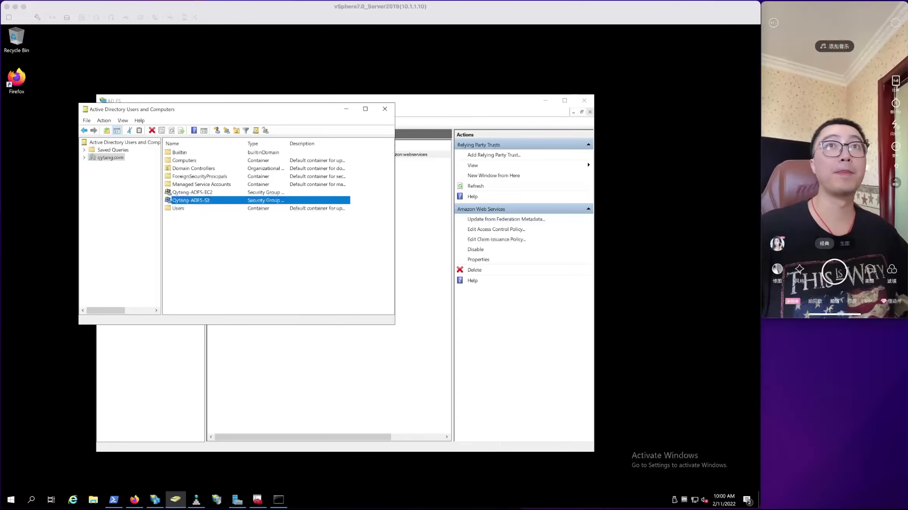
- Keep IE Enhanced Security Configuration Off for administrators and users in Server Manager's Local Server
click(328, 301)
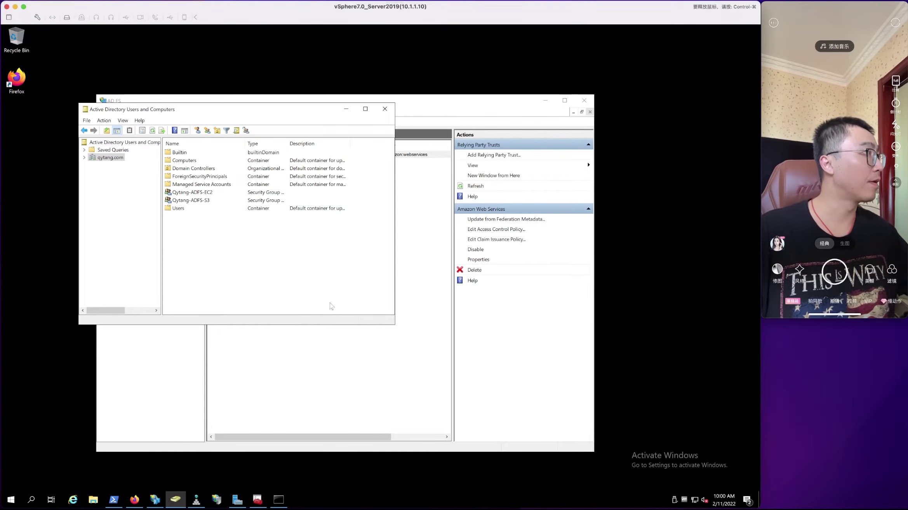
click(370, 393)
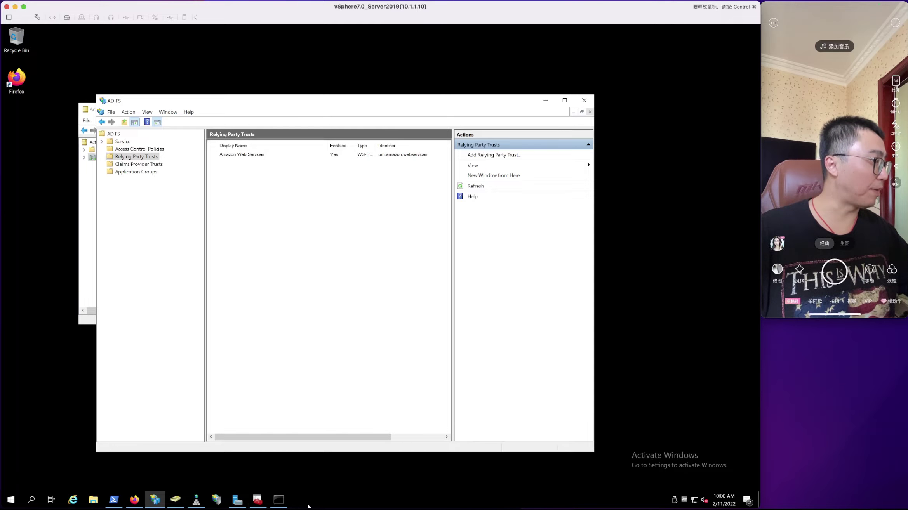
click(235, 503)
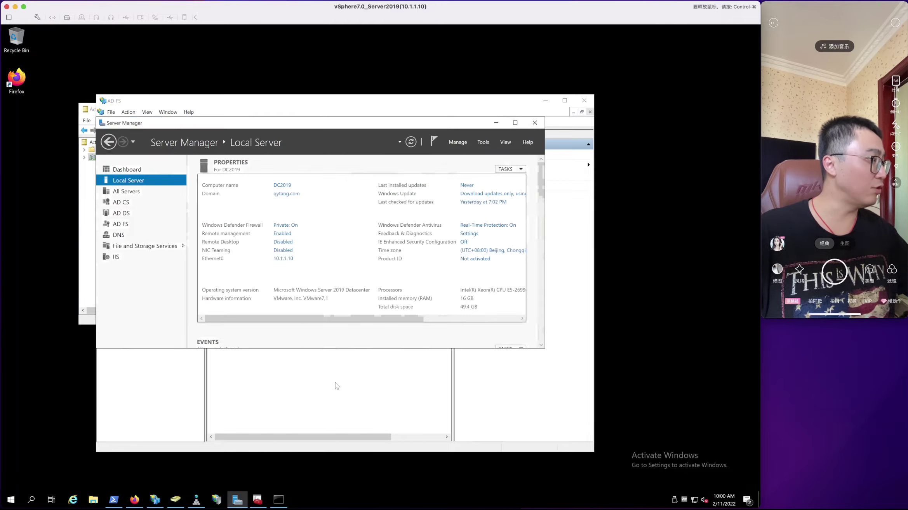
click(464, 243)
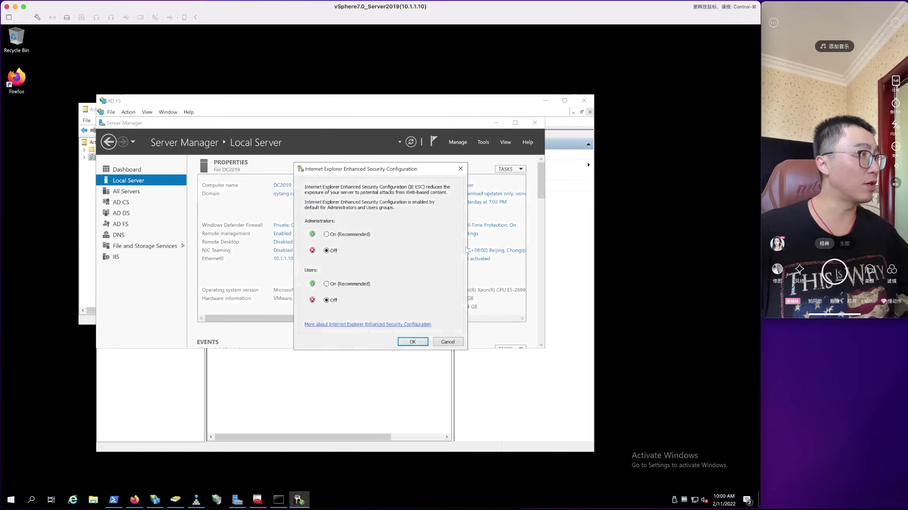
click(413, 342)
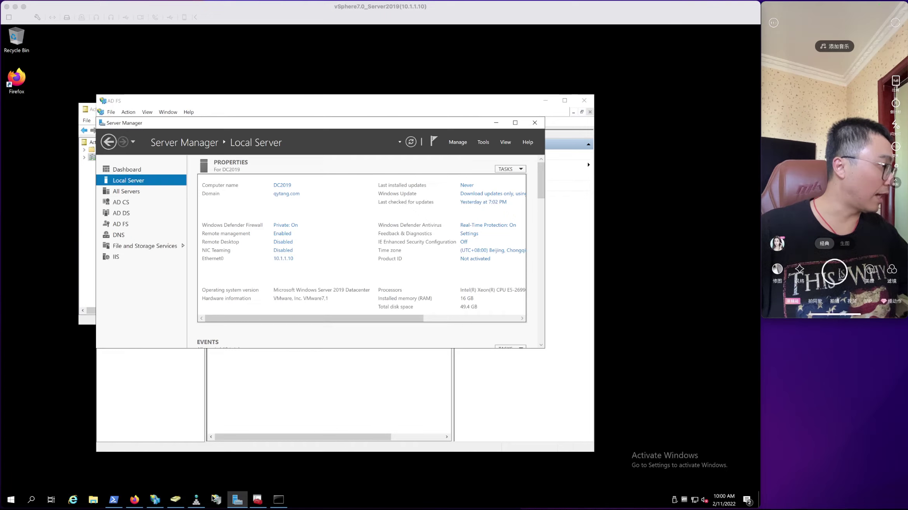
click(259, 489)
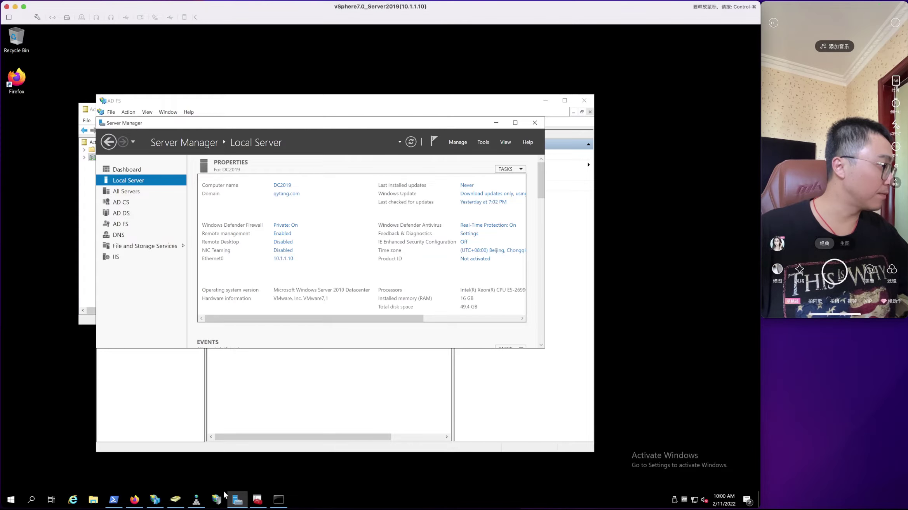
click(217, 501)
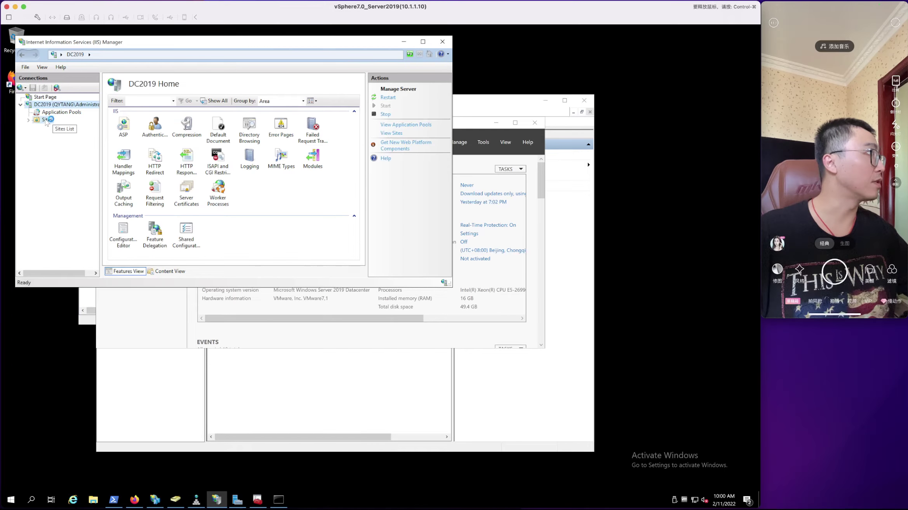
- Add an https binding using the DC2019.qytang.com certificate to the Default Web Site
click(47, 120)
click(60, 128)
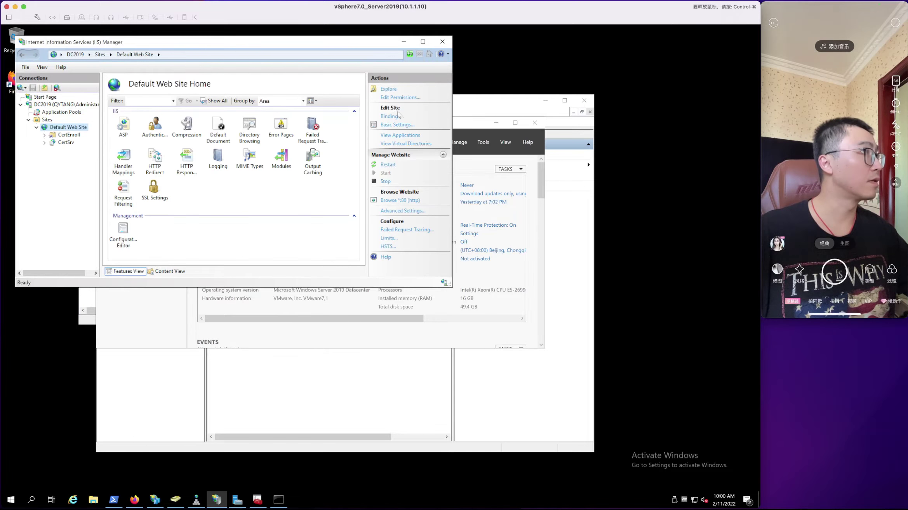
click(392, 117)
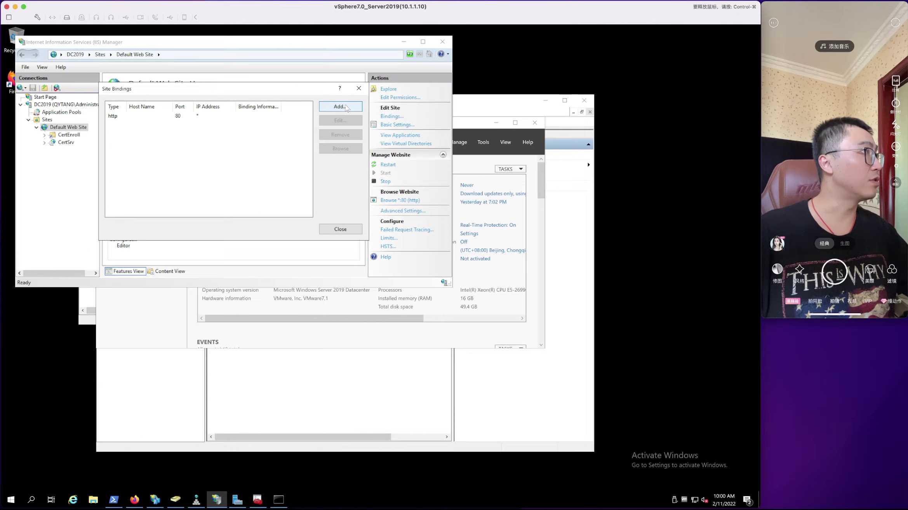
click(352, 106)
click(174, 104)
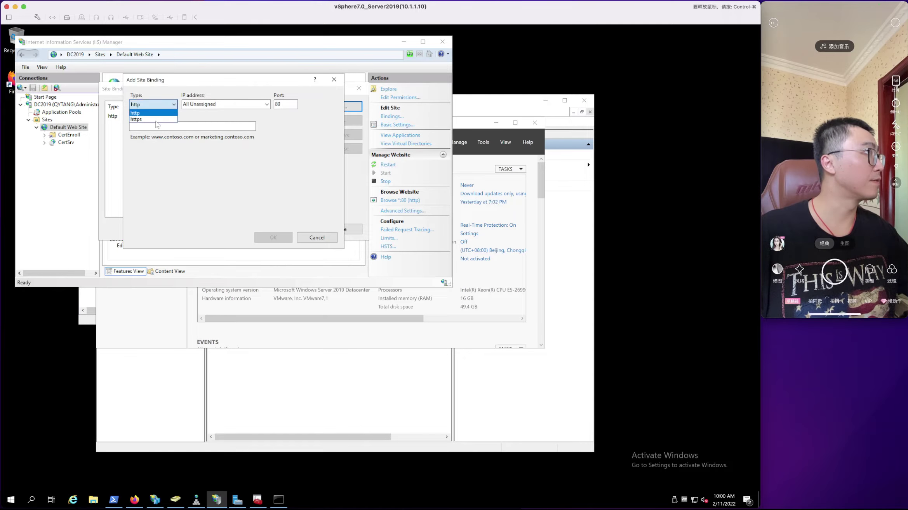
click(157, 123)
click(220, 213)
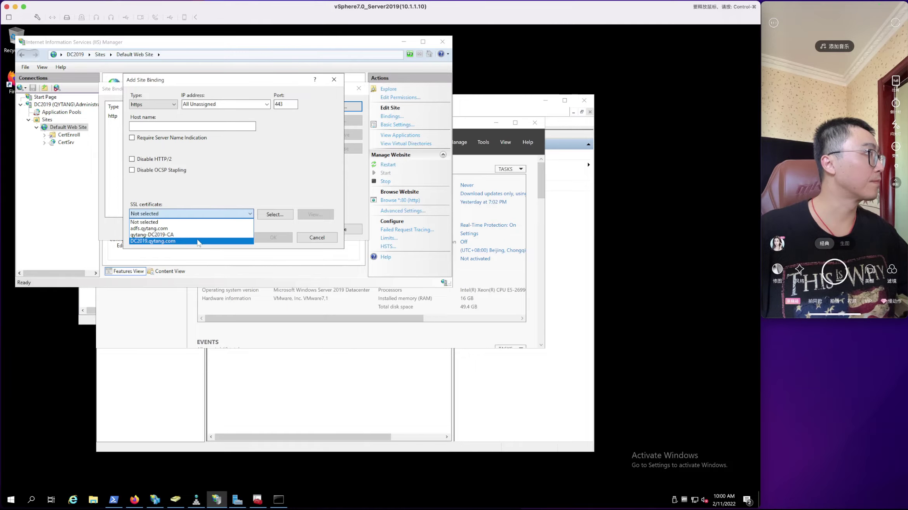
click(199, 241)
click(274, 237)
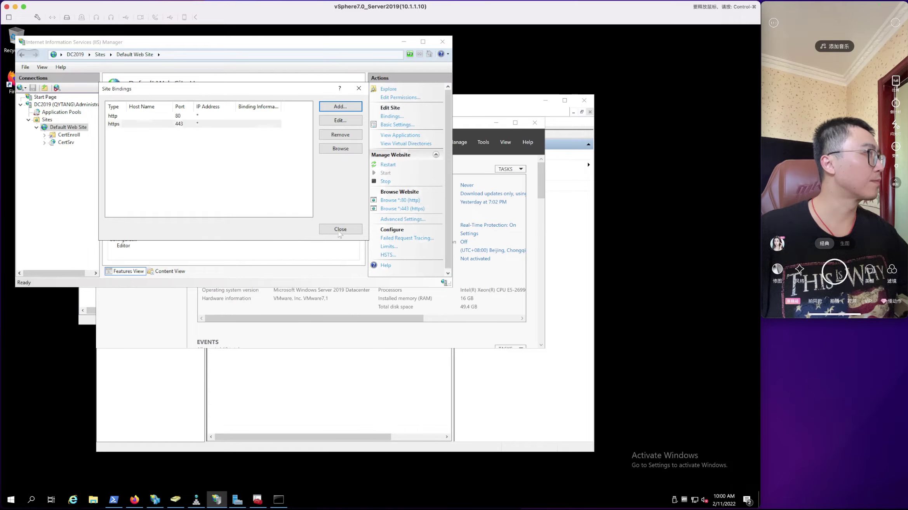
click(339, 230)
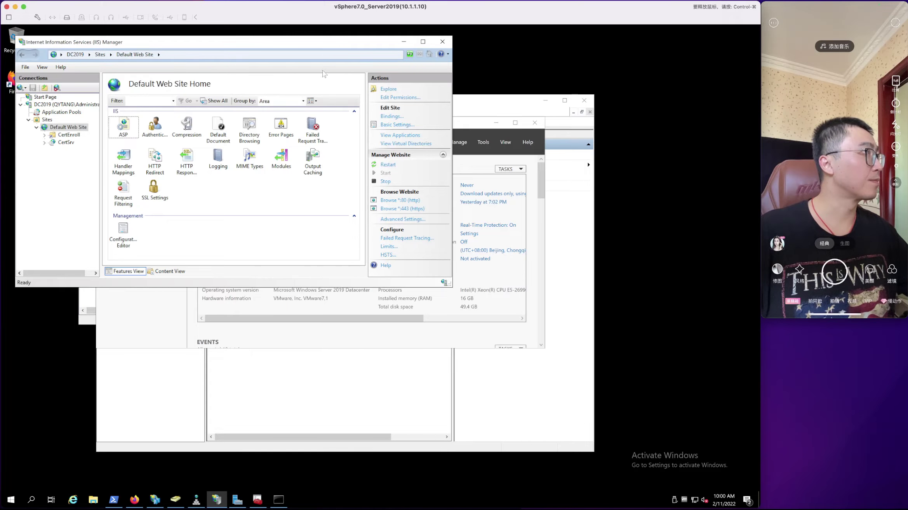
click(404, 42)
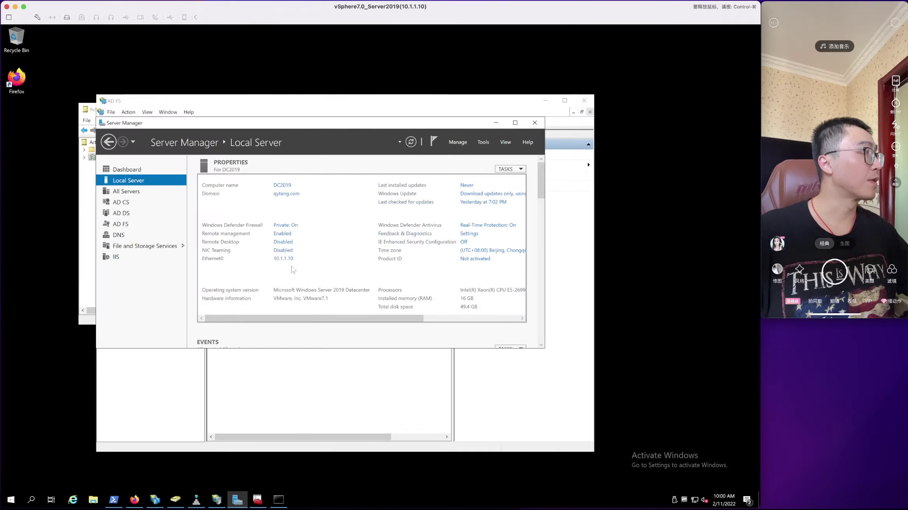
click(134, 500)
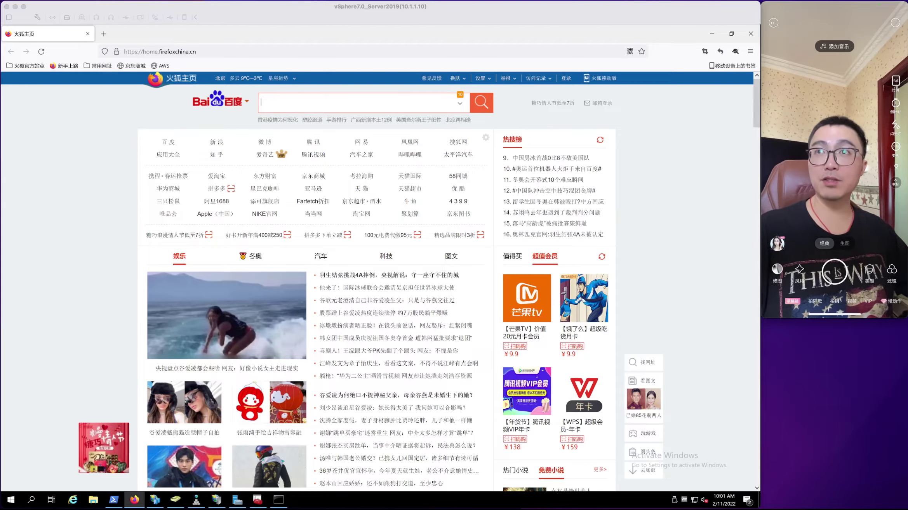
- Switch desktops from Firefox to the PowerPoint deck on slide 43
key(ctrl+Right)
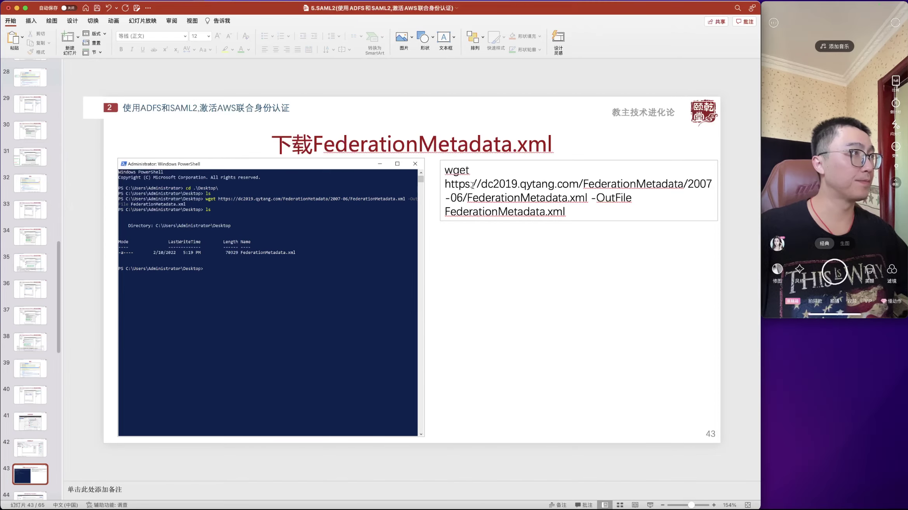
- Copy the FederationMetadata.xml URL from slide 43's wget command
drag(481, 185, 574, 186)
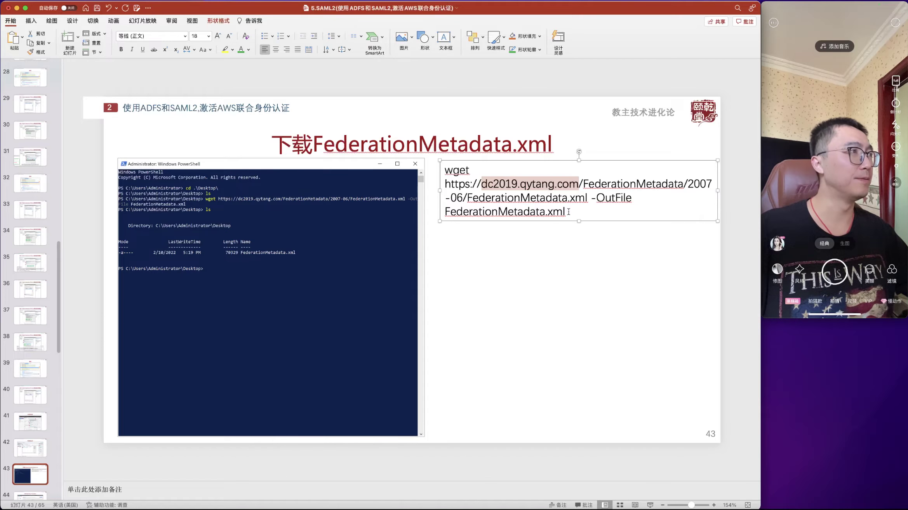
click(558, 264)
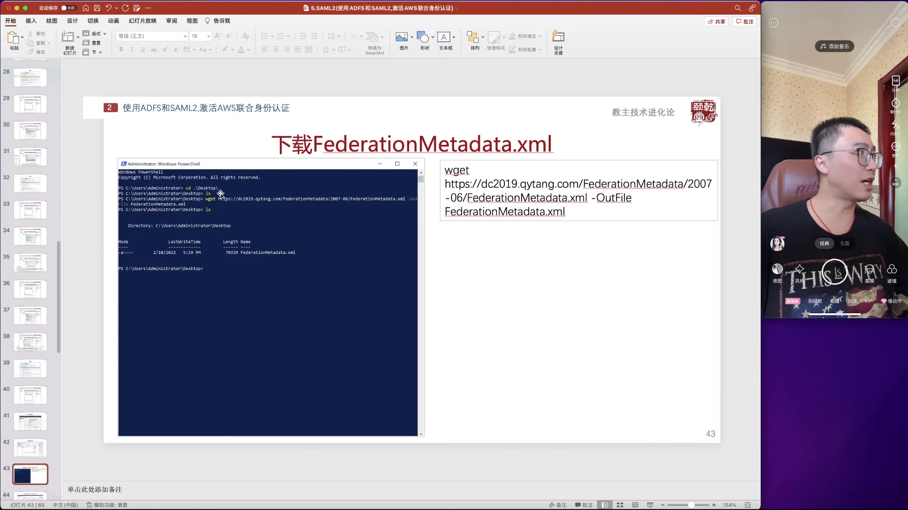
drag(446, 183, 578, 193)
right_click(555, 193)
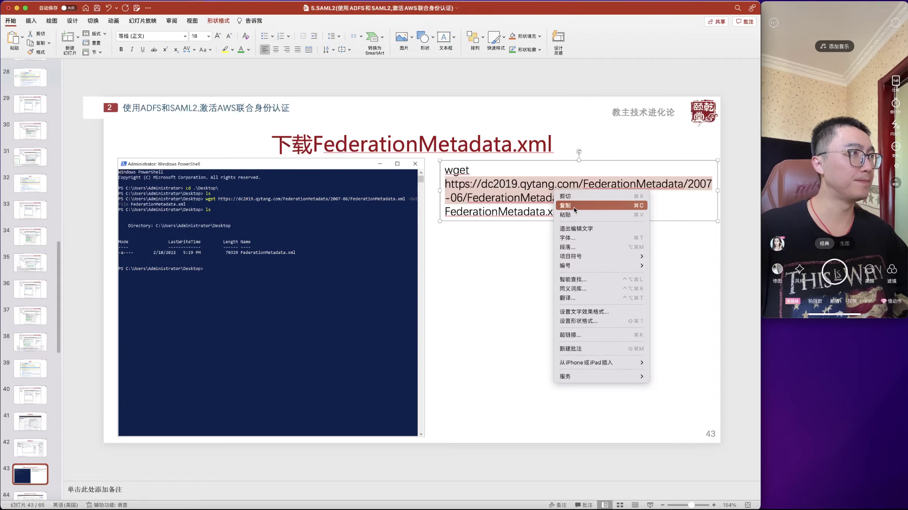
click(571, 207)
key(ctrl+Right)
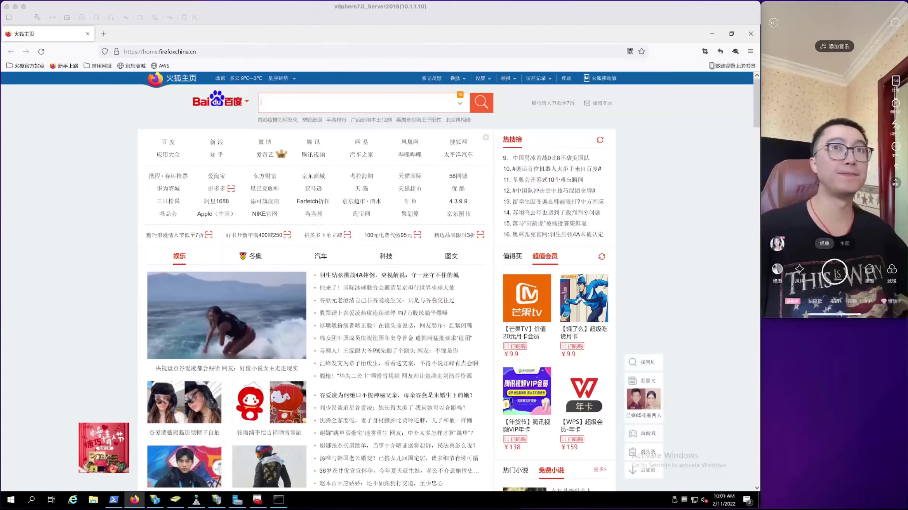
- Load the pasted metadata URL, accept the certificate warning, and save FederationMetadata.xml
click(223, 73)
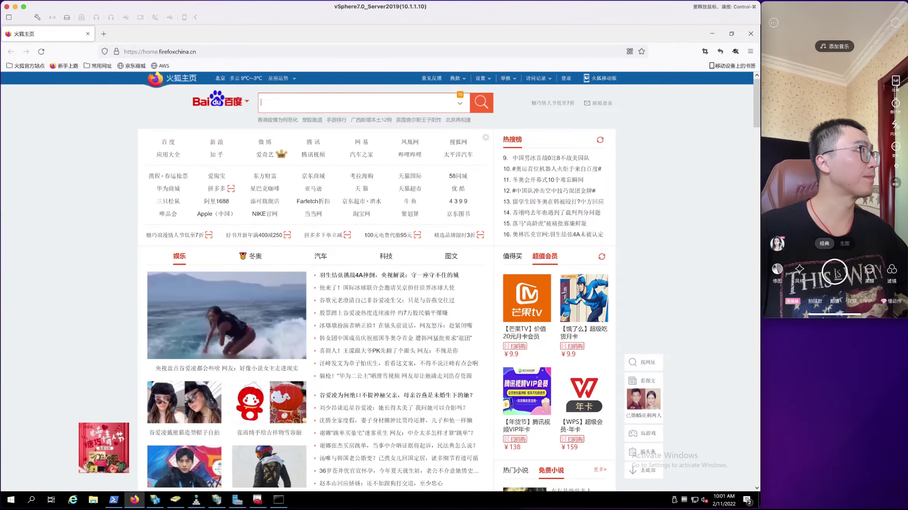
click(209, 51)
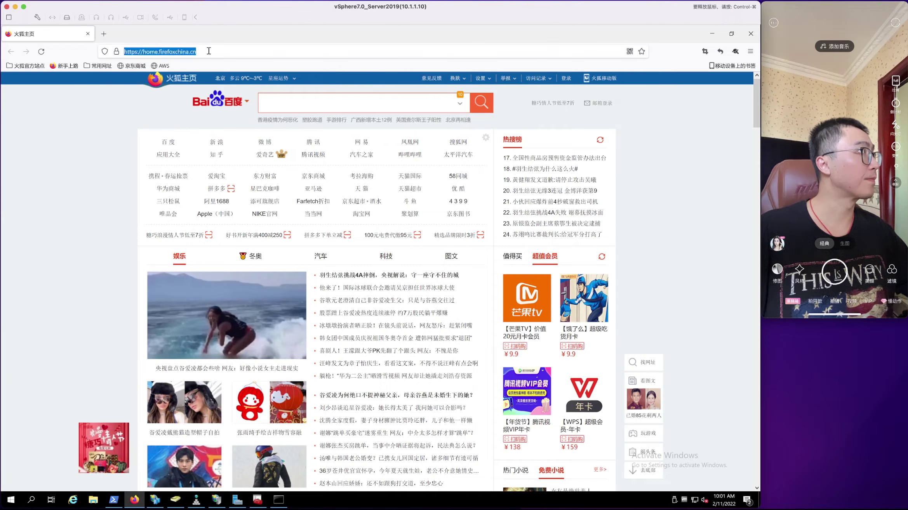
key(ctrl+v)
key(Return)
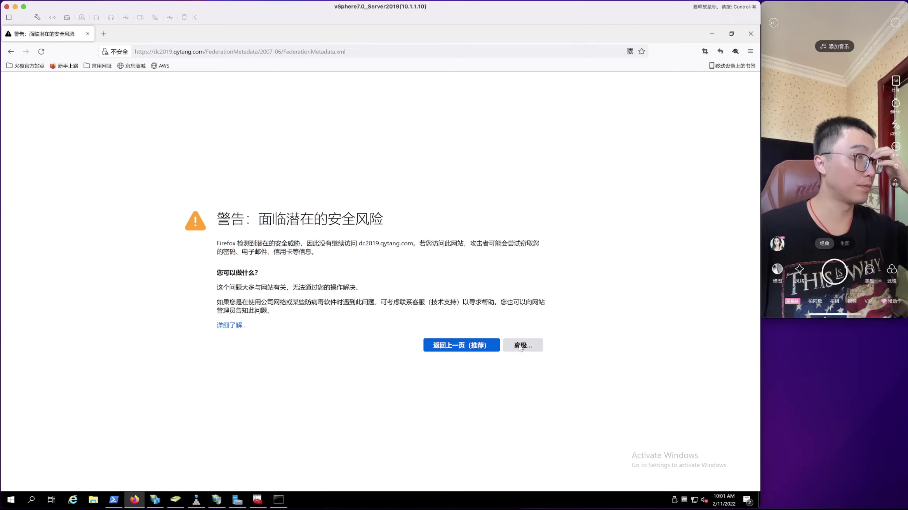
click(523, 346)
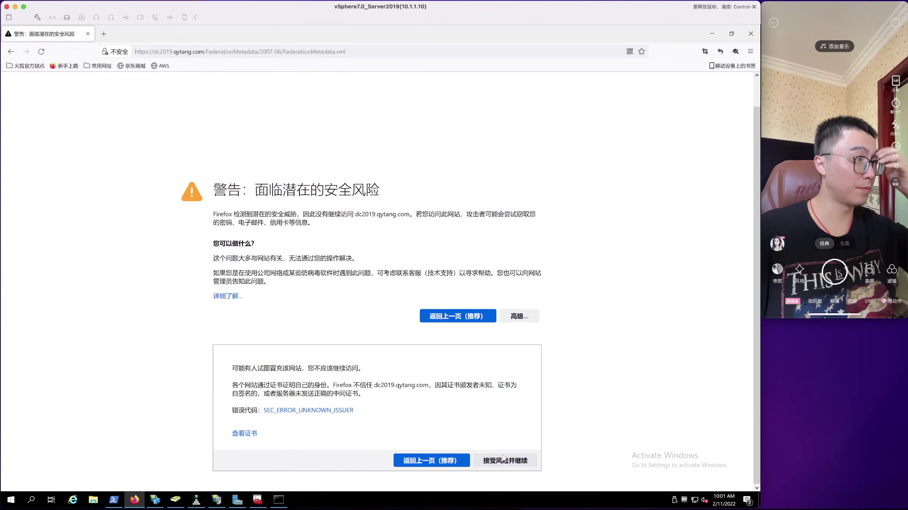
click(504, 461)
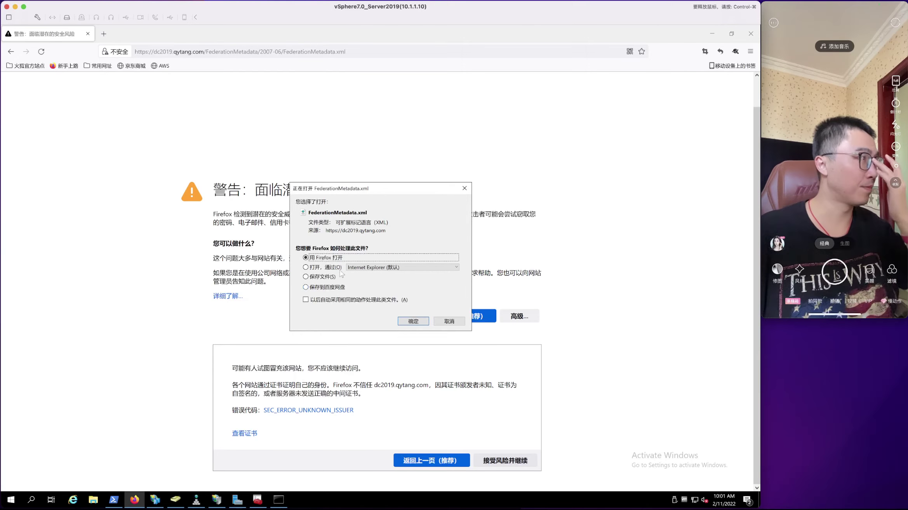
click(323, 278)
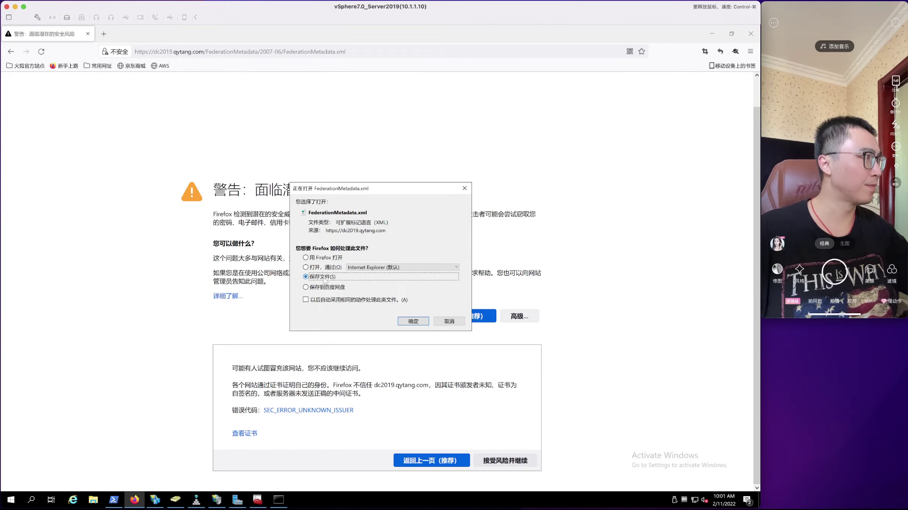
click(413, 322)
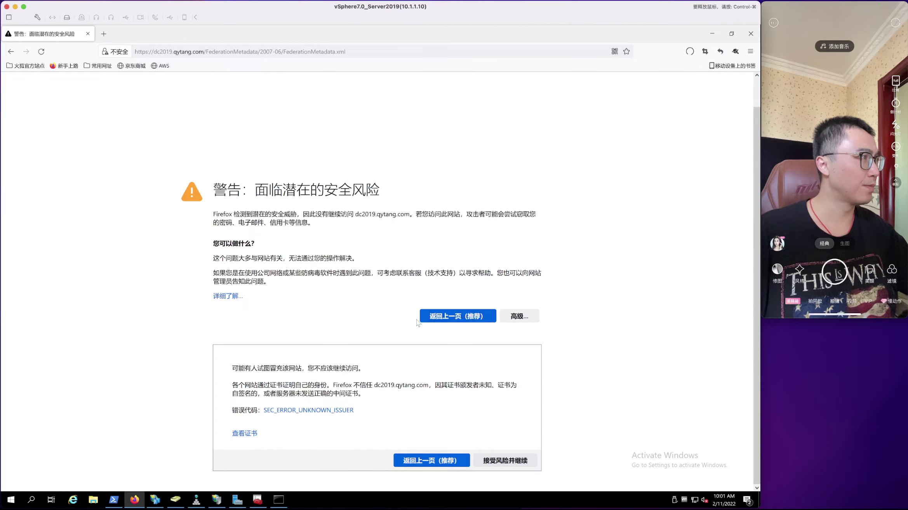
- Open the folder holding FederationMetadata.xml and the AWS console in a new tab
click(690, 51)
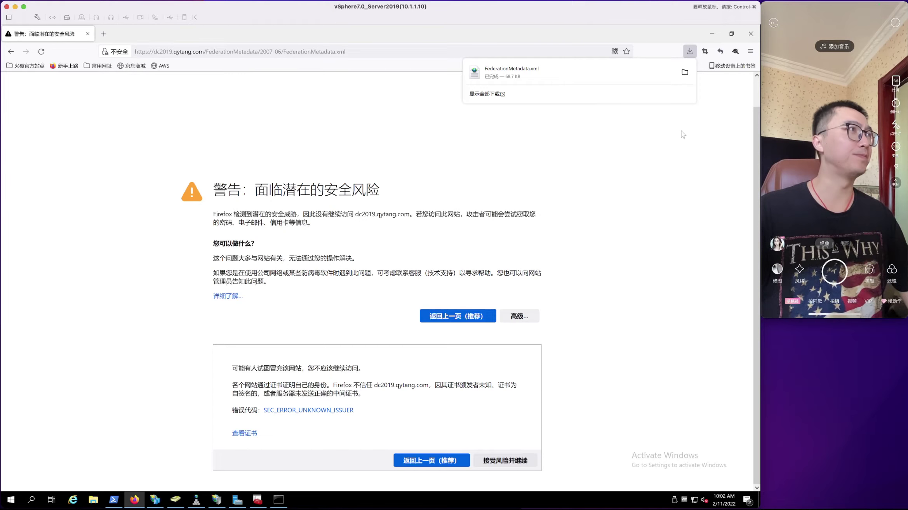
click(687, 73)
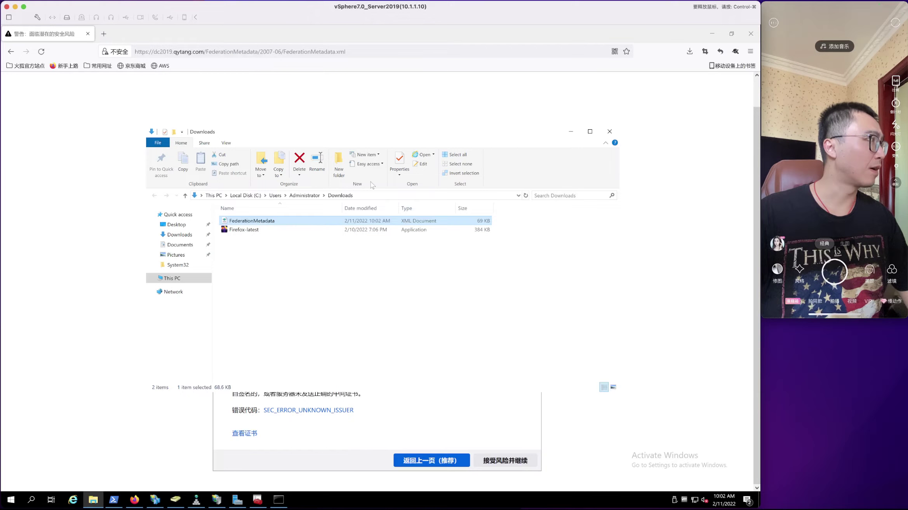
click(361, 103)
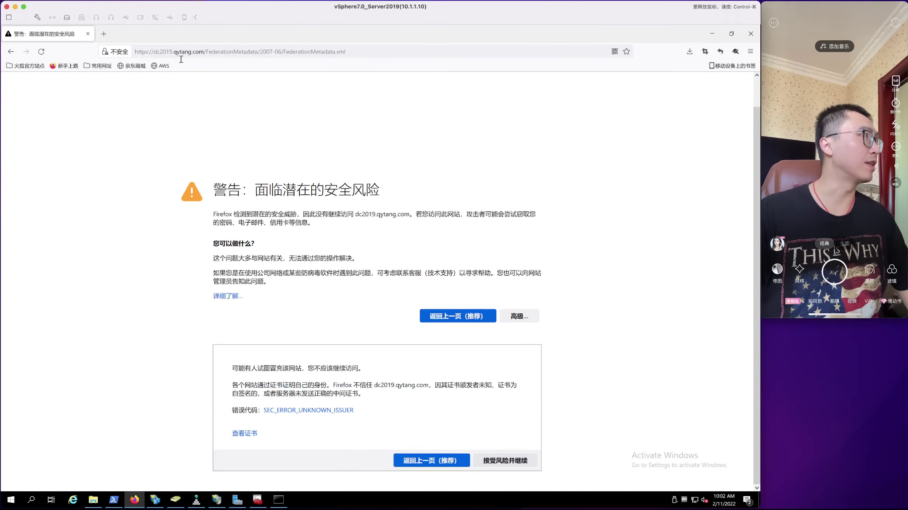
middle_click(162, 66)
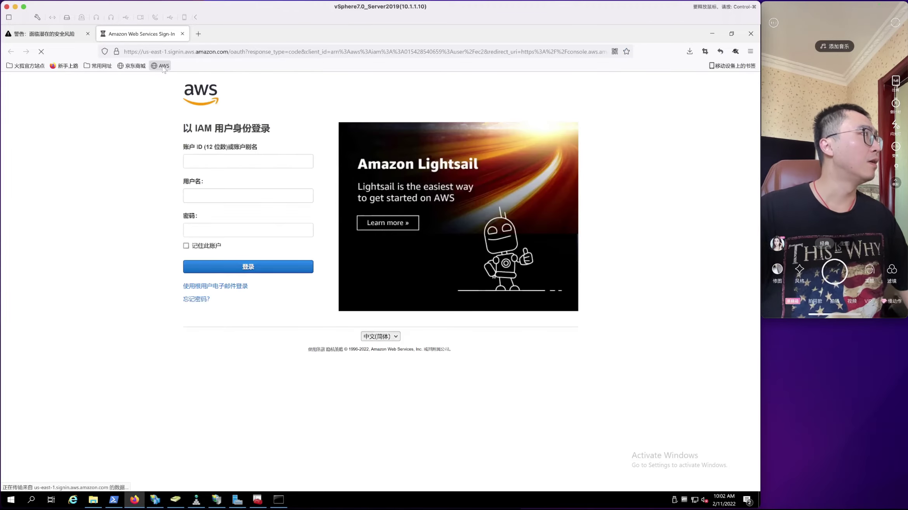
- Enter the account alias and IAM admin username on the AWS sign-in page
text(qytang)
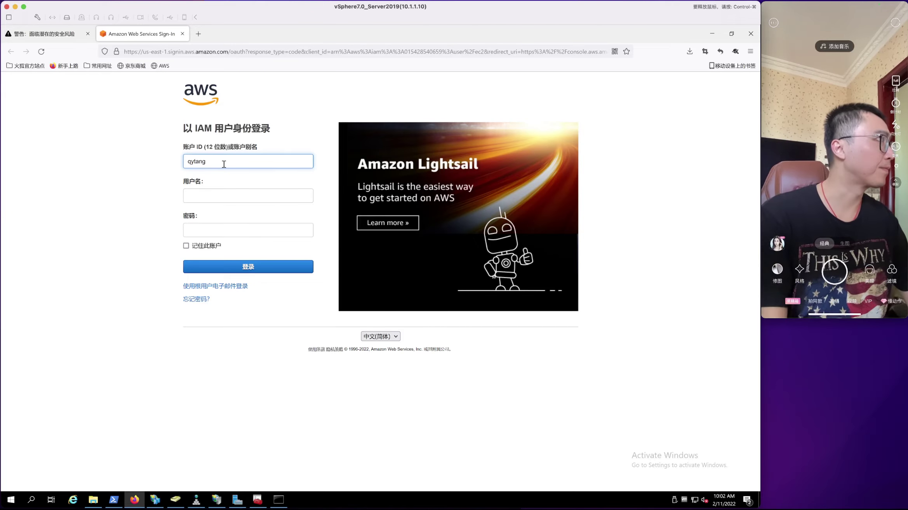
key(Tab)
text(qytangad)
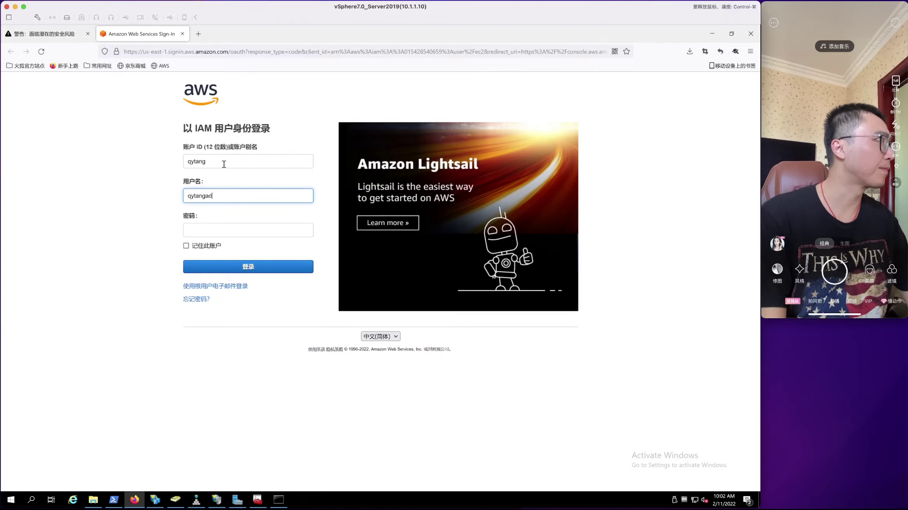
text(min)
key(Tab)
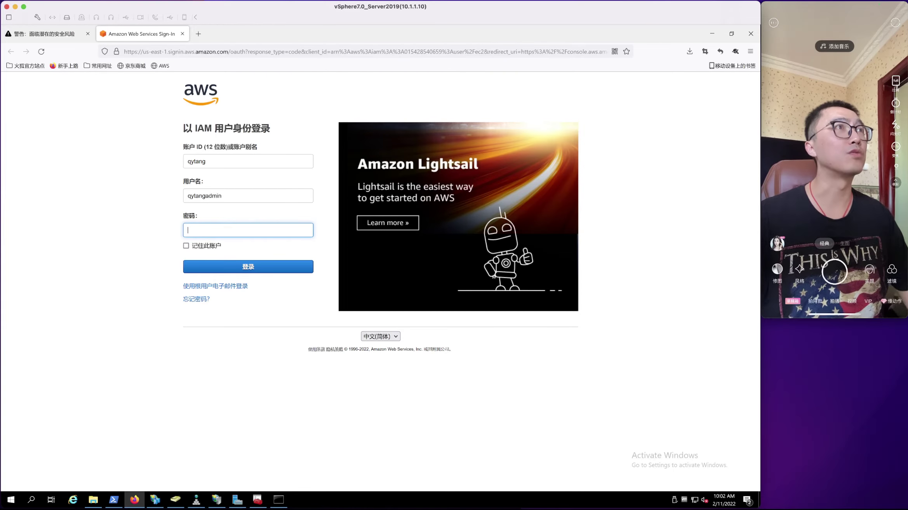
- Paste the account password from the password manager and sign in
key(super+backslash)
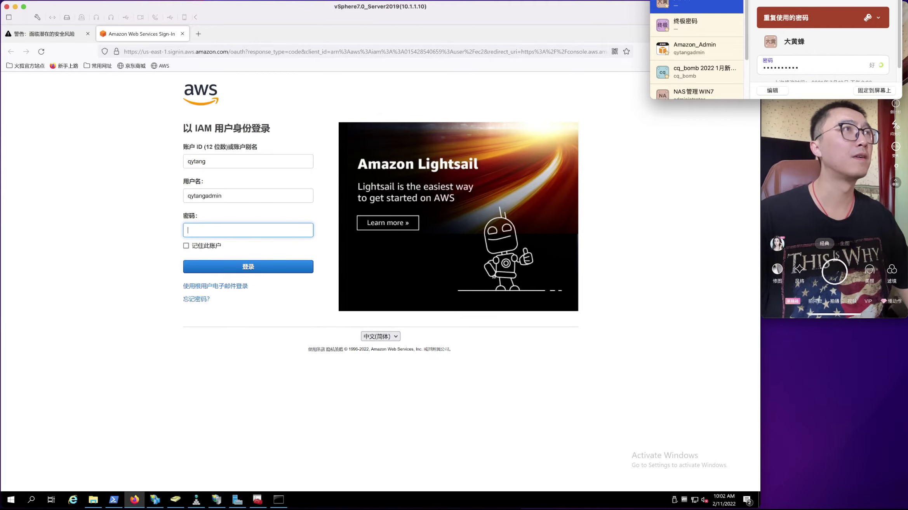
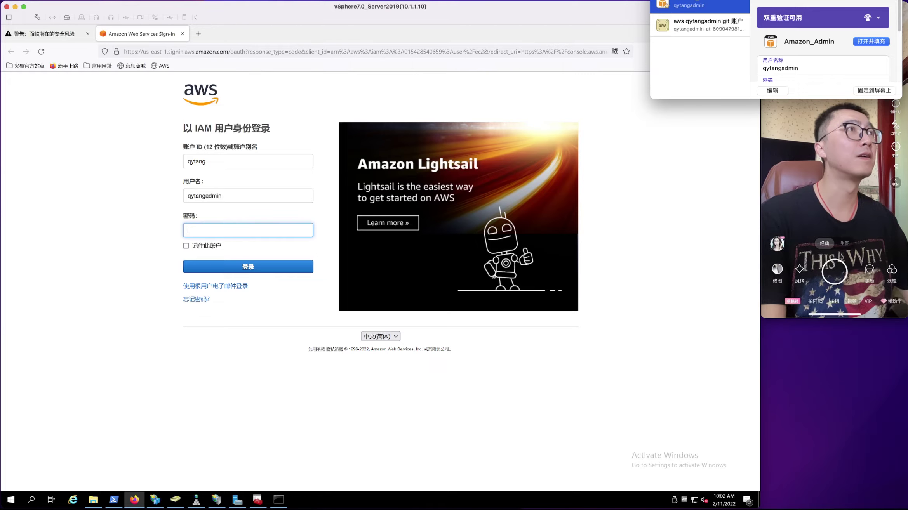
scroll(855, 46, down, 2)
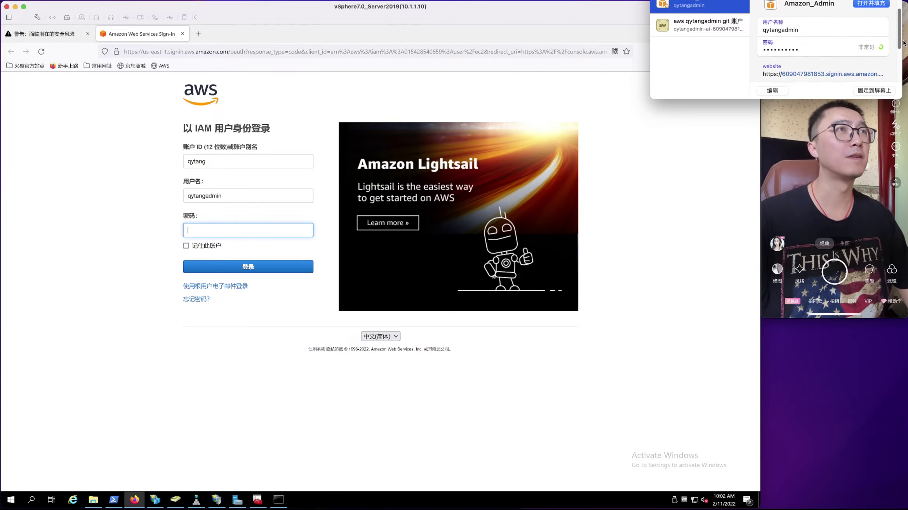
click(859, 42)
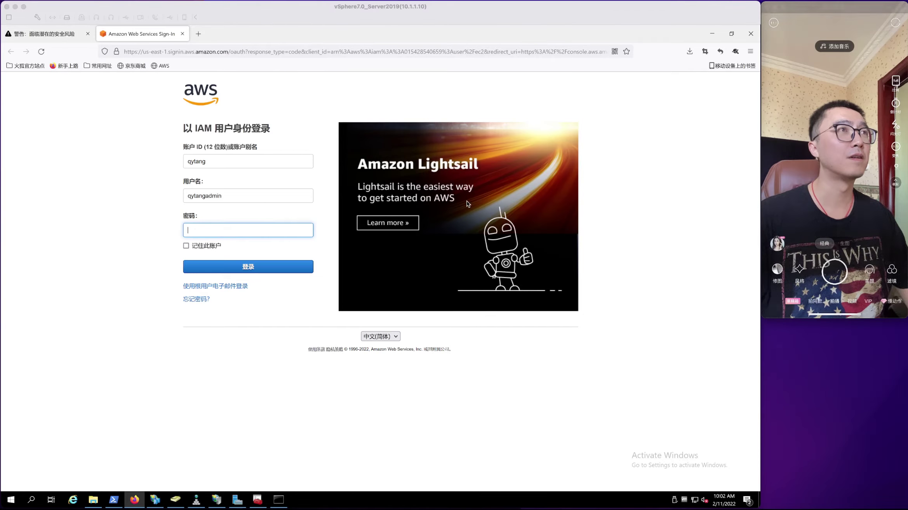
click(236, 232)
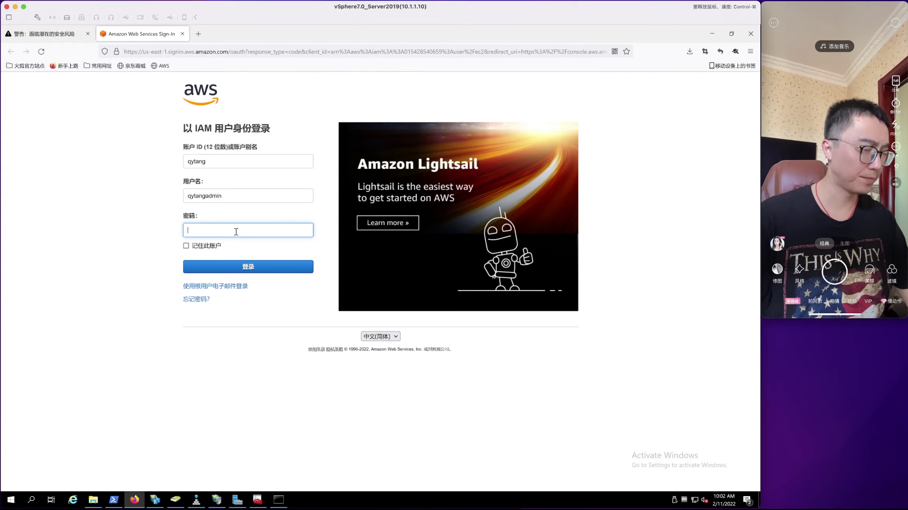
key(ctrl+v)
click(253, 268)
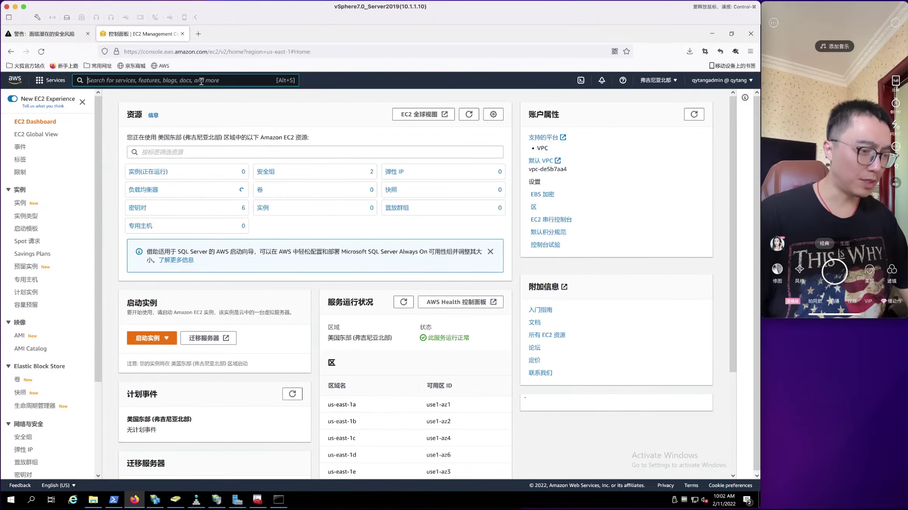
- Open IAM via the 'iam' search and start adding a new identity provider
text(iam)
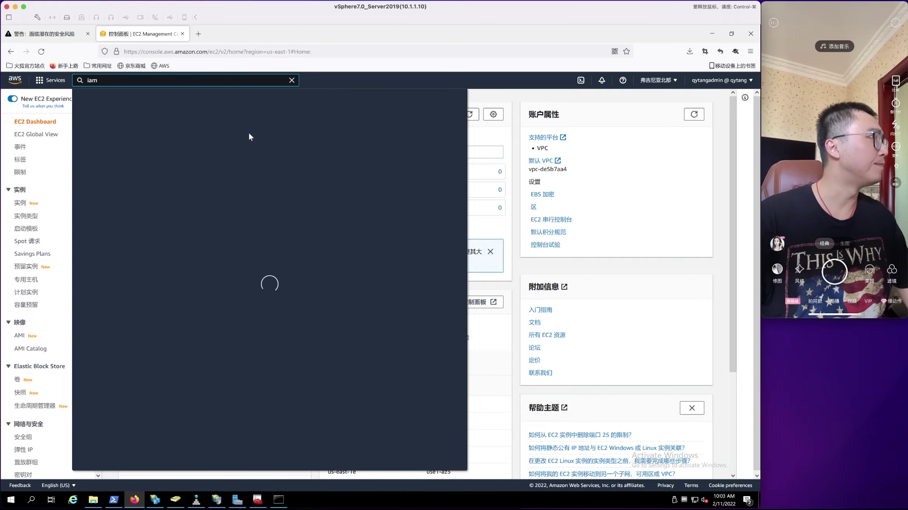
click(207, 150)
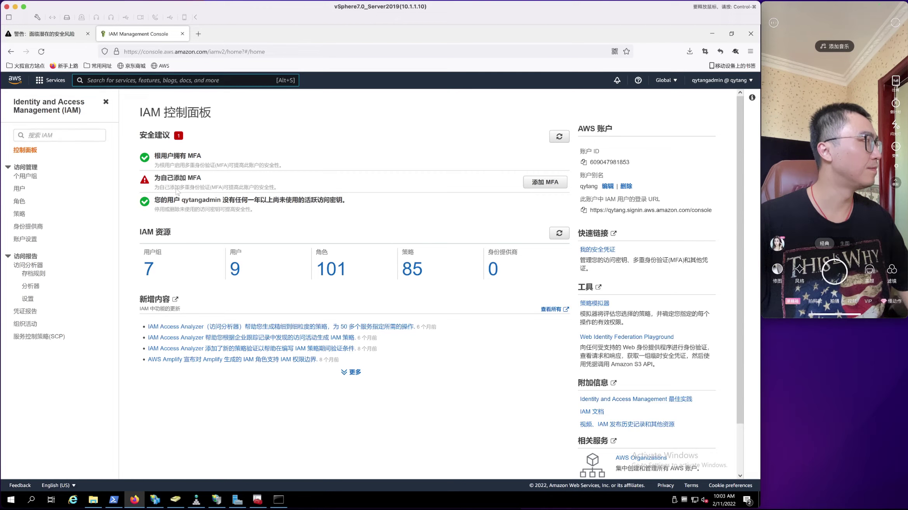
click(33, 231)
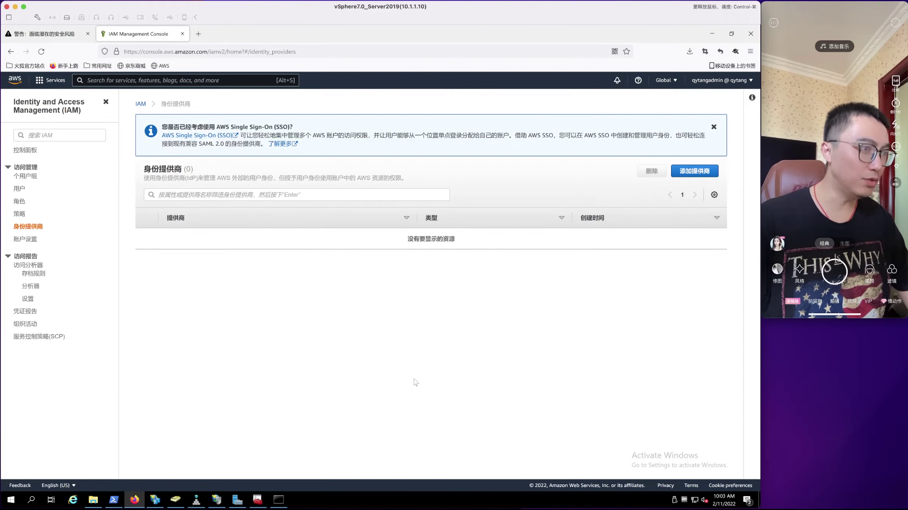
click(695, 172)
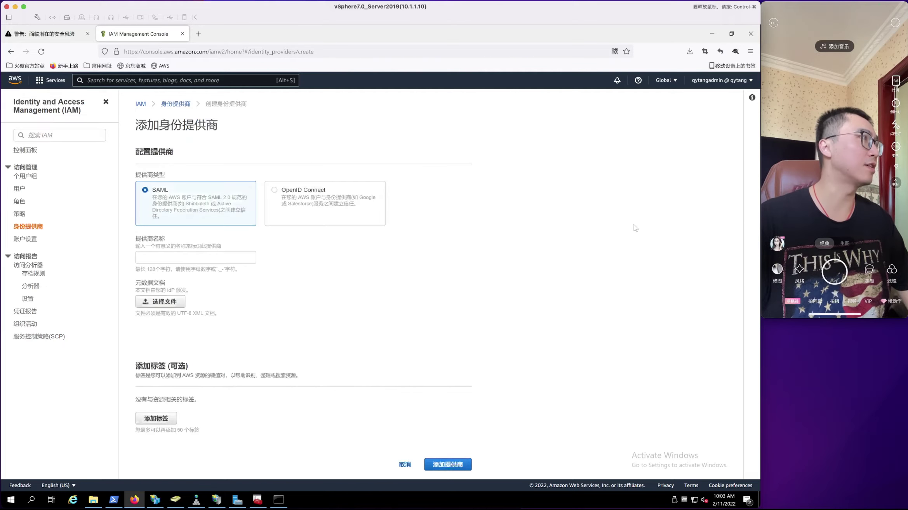
click(177, 254)
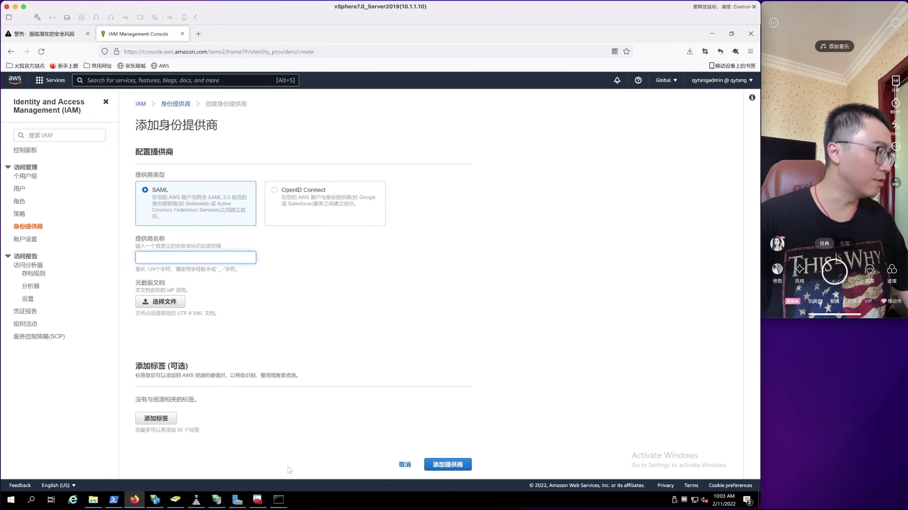
click(155, 500)
- Open the Amazon Web Services trust's Roles claim rule and copy the provider name QYTADFS
right_click(257, 156)
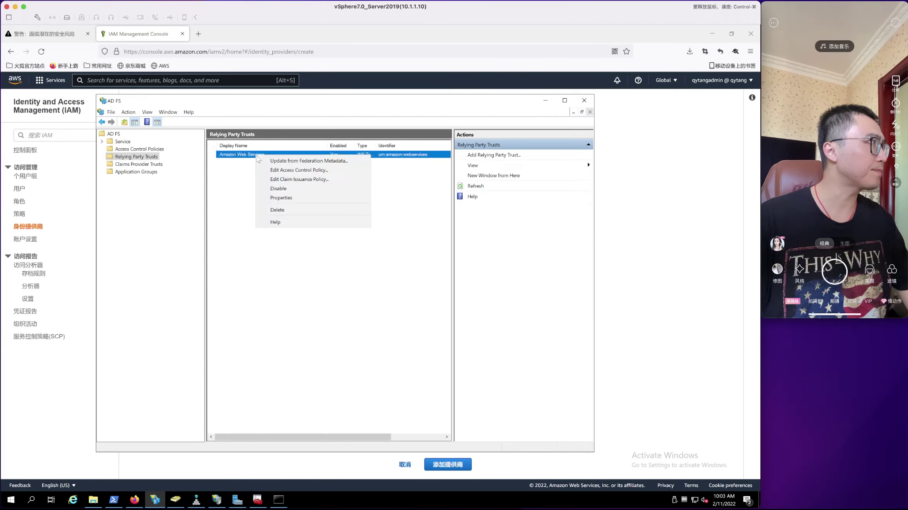
click(282, 198)
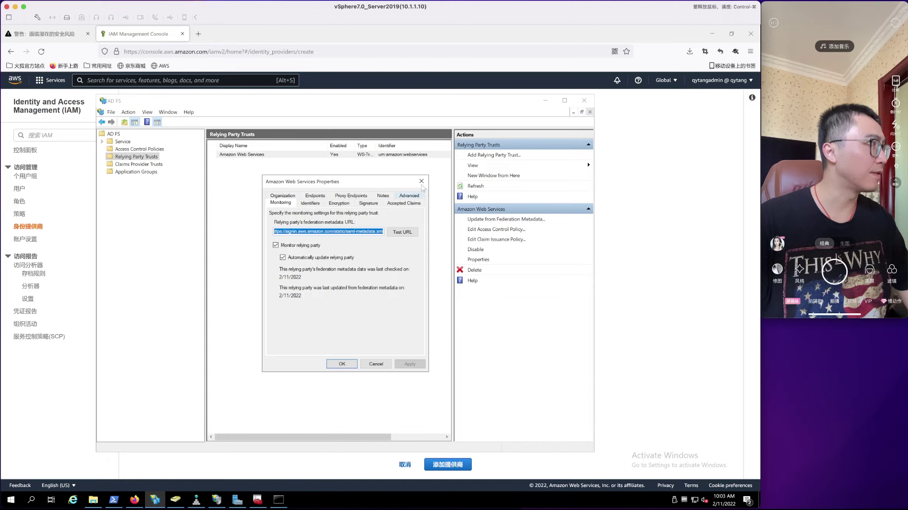
click(421, 182)
right_click(261, 156)
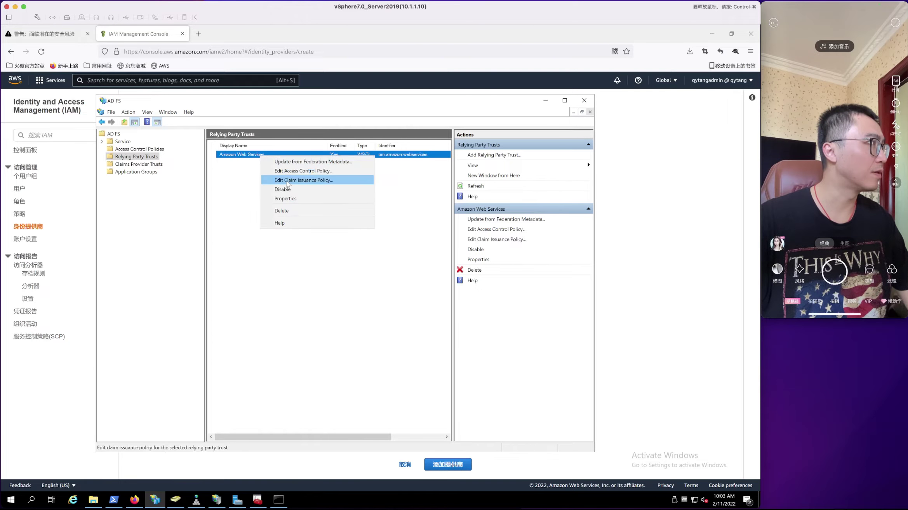
click(288, 181)
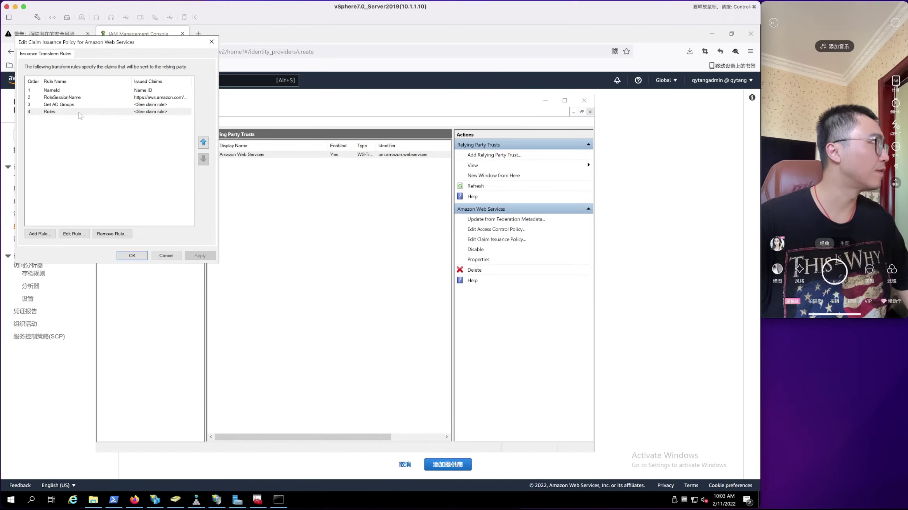
click(80, 112)
click(73, 234)
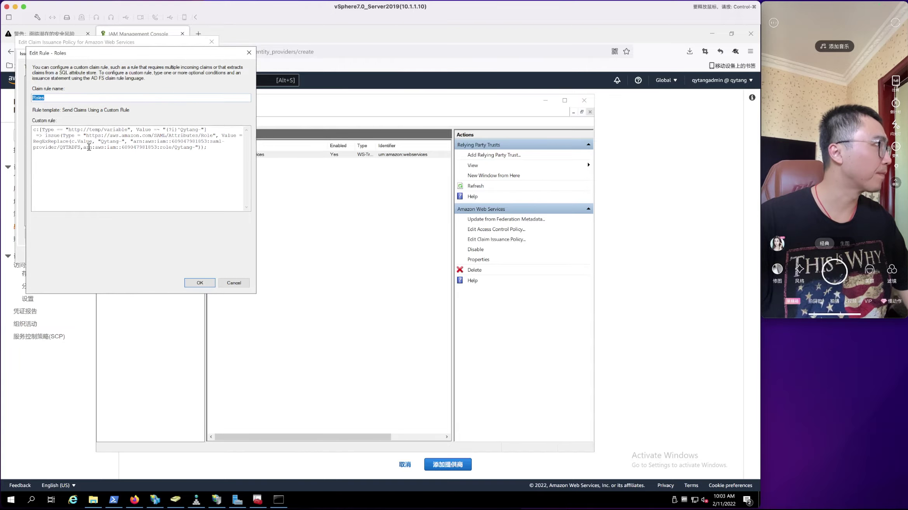
drag(61, 148, 74, 148)
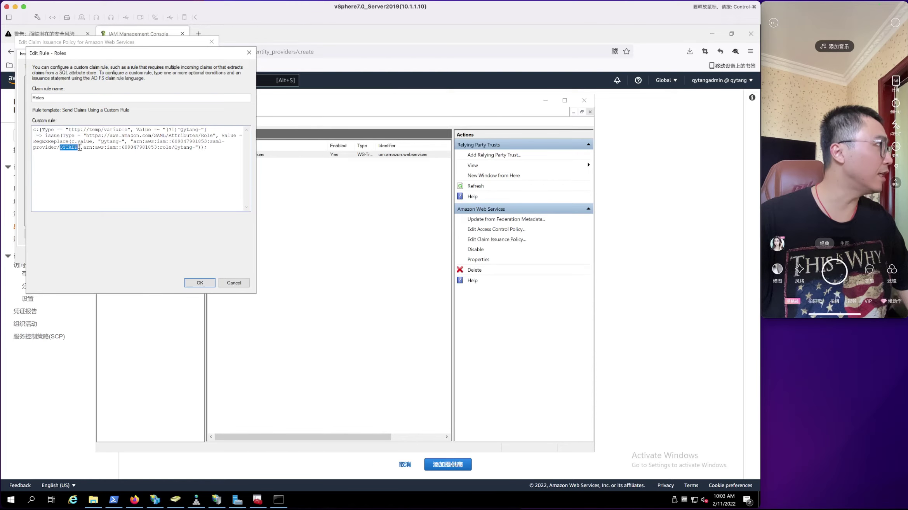
right_click(77, 148)
click(91, 173)
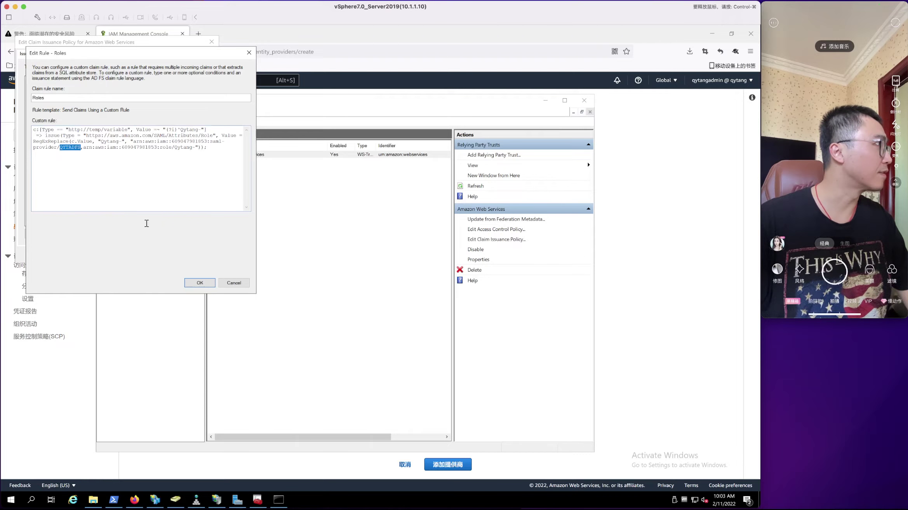
click(674, 306)
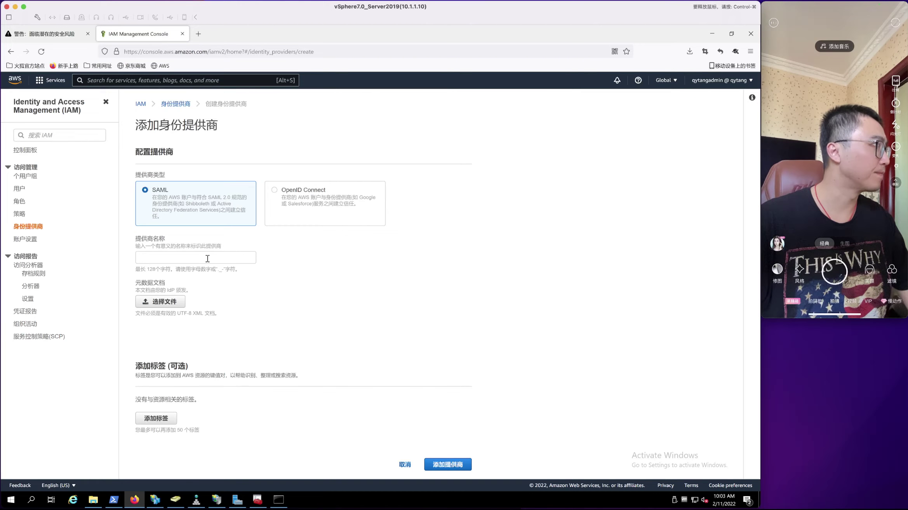
- Create SAML provider QYTADFS with FederationMetadata.xml uploaded, then copy its ARN
click(208, 258)
key(ctrl+v)
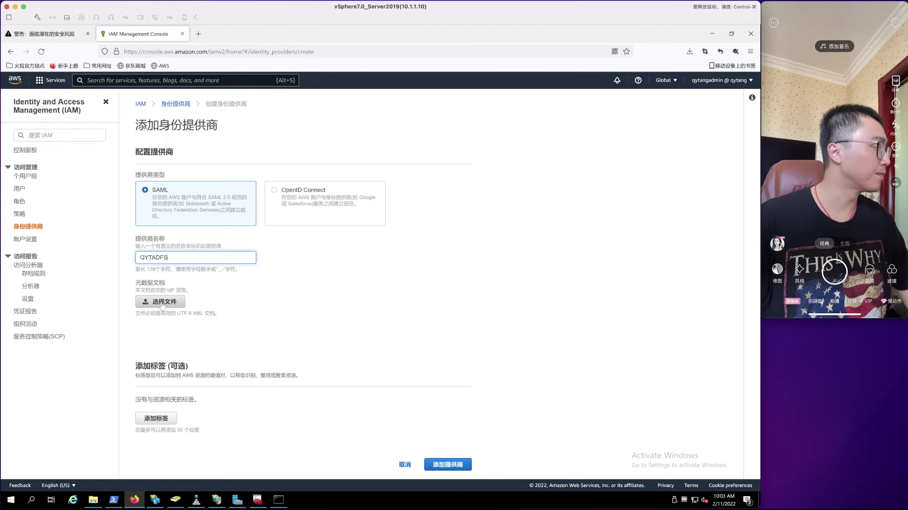
click(163, 303)
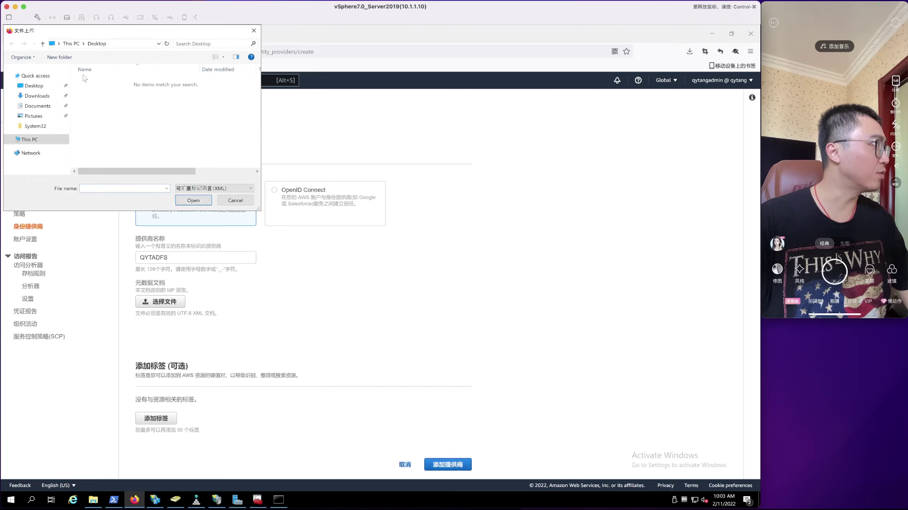
click(37, 95)
double_click(105, 82)
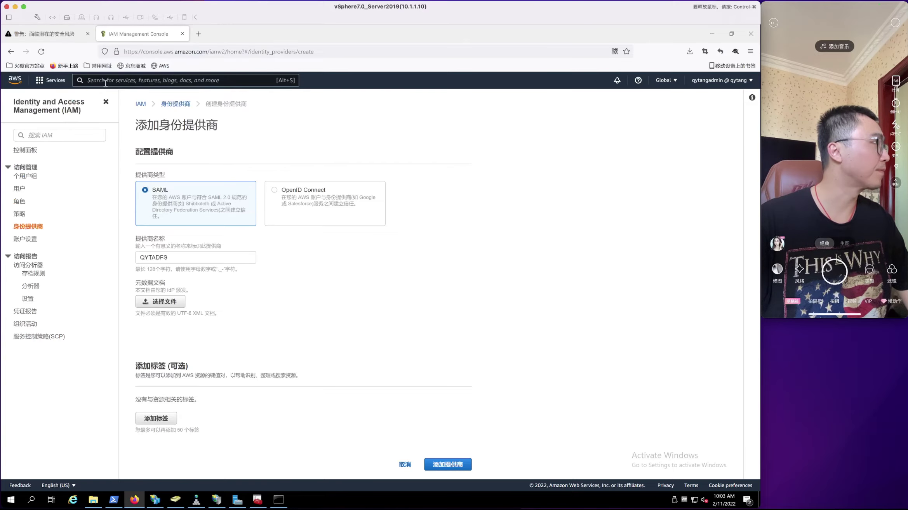
click(450, 474)
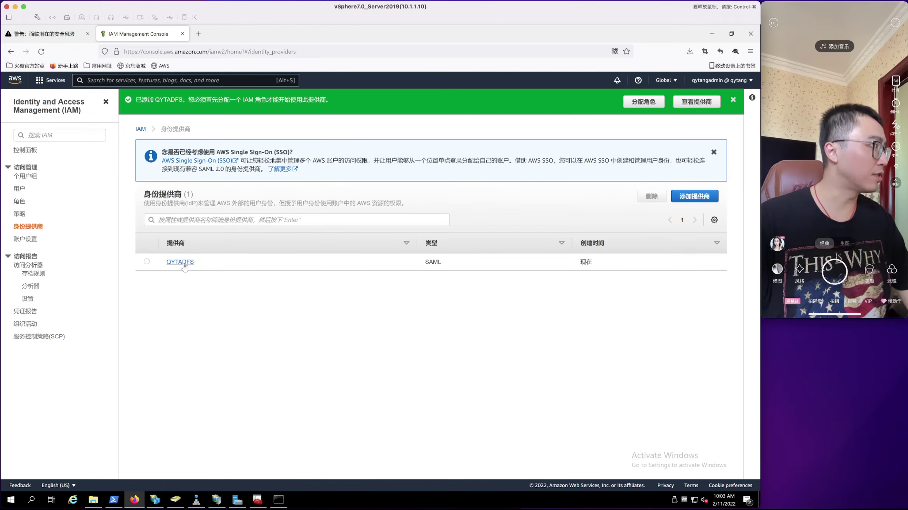
click(182, 263)
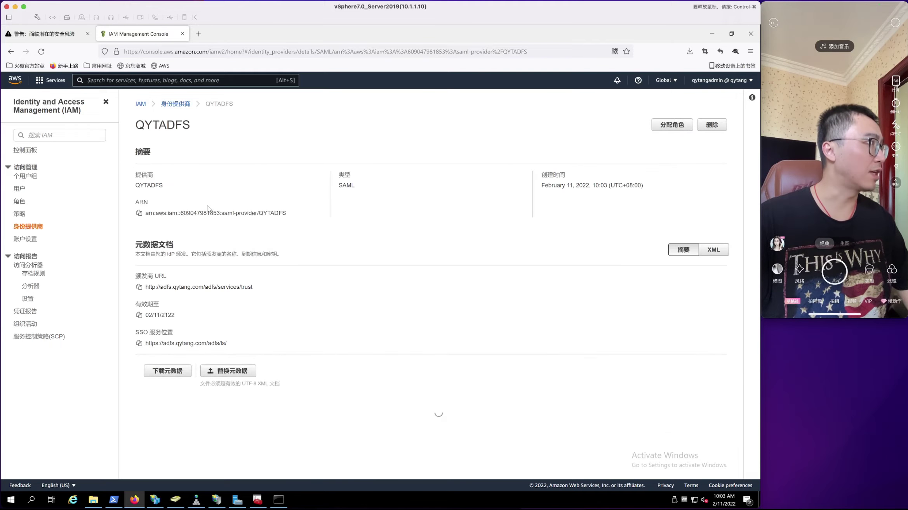
click(139, 214)
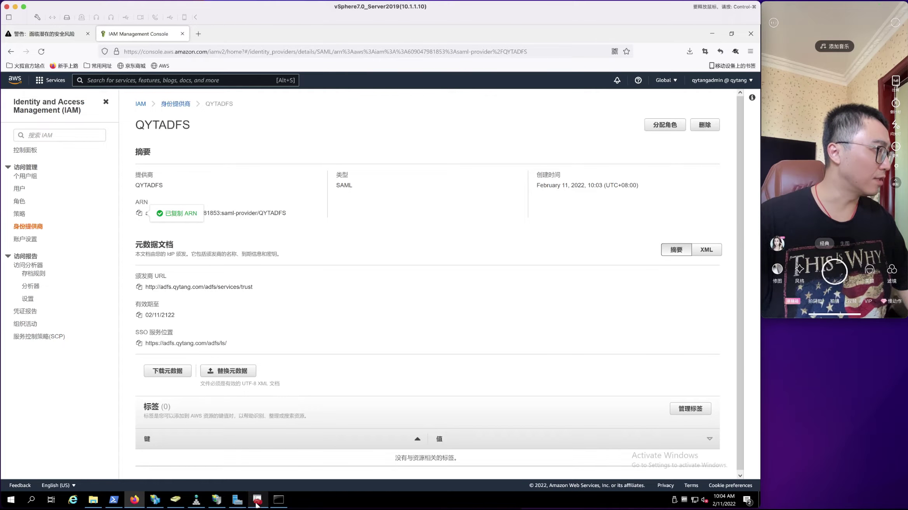
- Open the claim issuance policy of the Amazon Web Services trust in AD FS Management
click(155, 500)
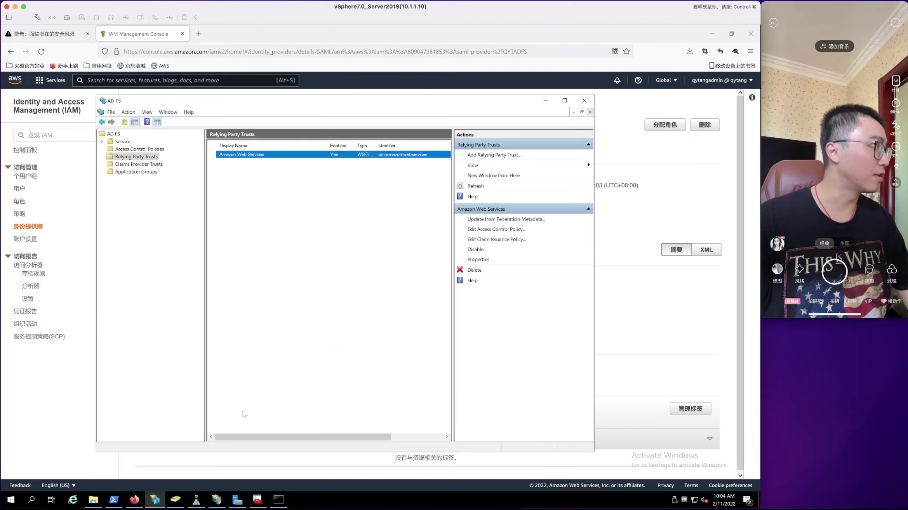
right_click(262, 155)
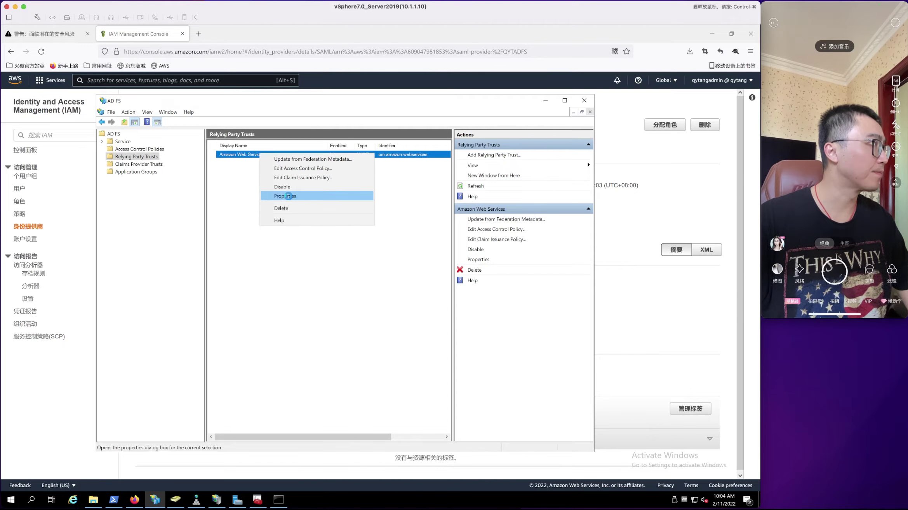
click(287, 196)
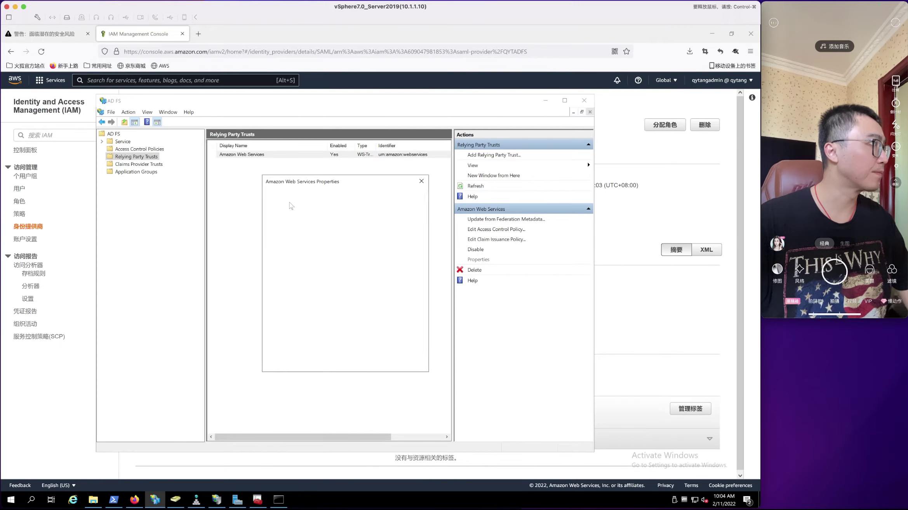
click(421, 181)
right_click(263, 158)
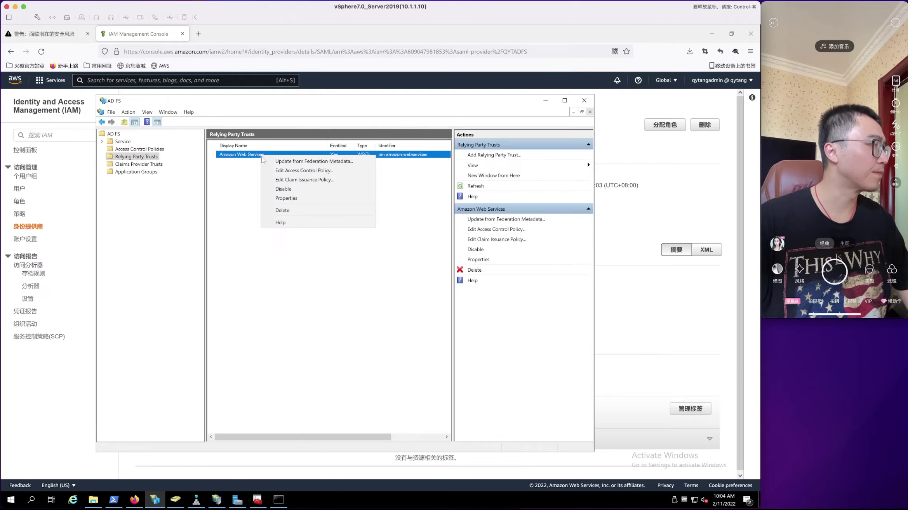
click(284, 179)
- Paste the copied QYTADFS provider ARN into the Roles rule to compare, then cancel without saving
double_click(115, 151)
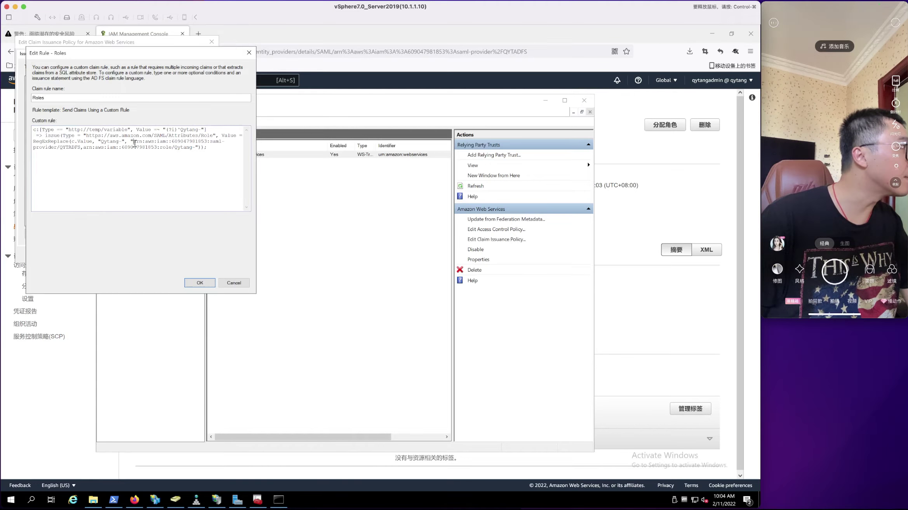
drag(134, 144, 83, 147)
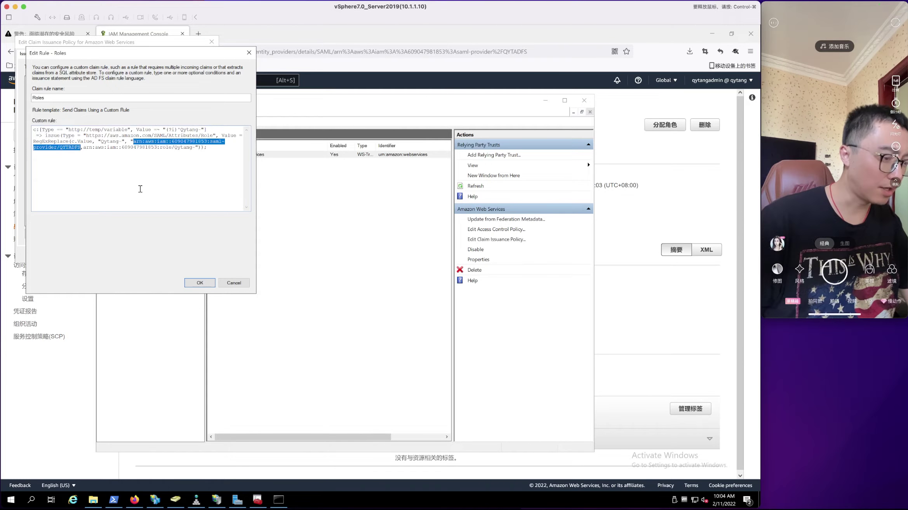
key(ctrl+v)
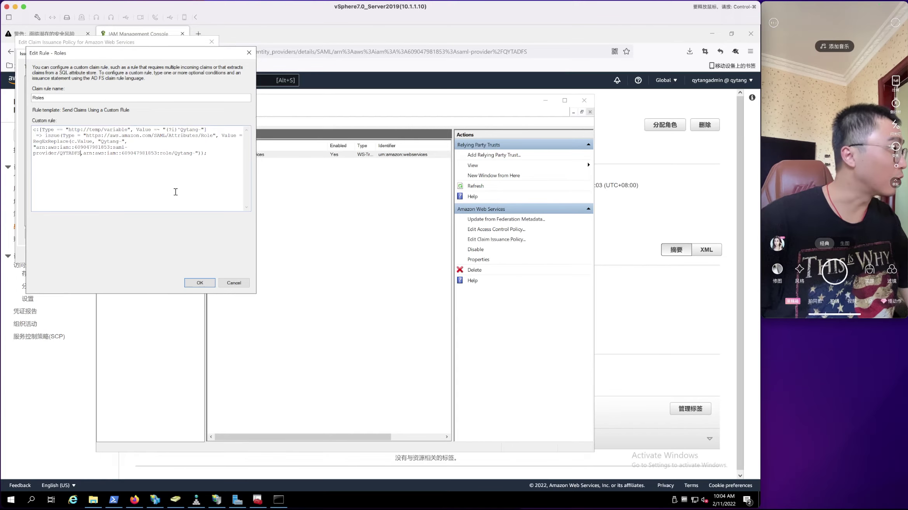
key(ctrl+shift+Left)
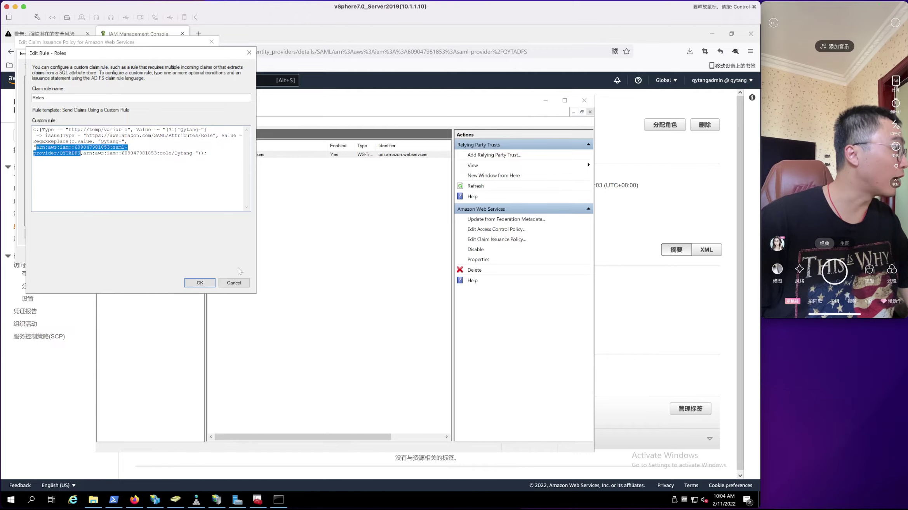
click(236, 282)
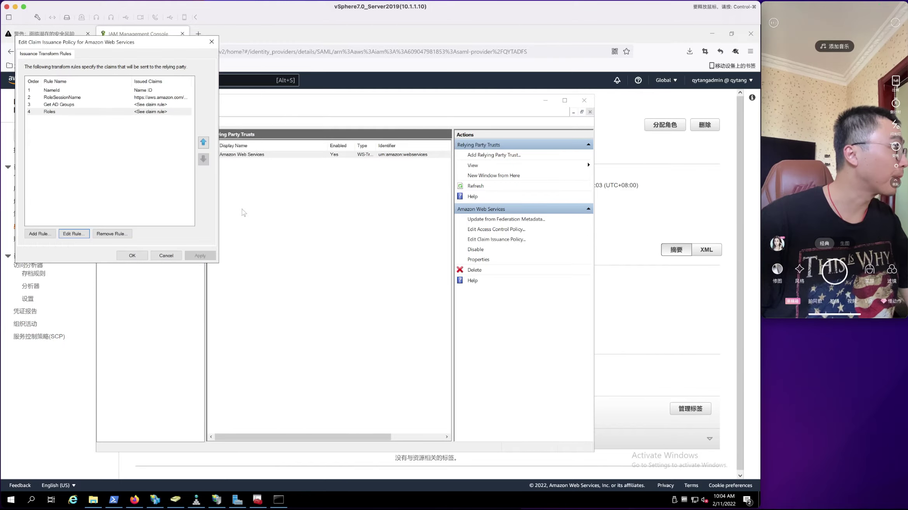
- Reopen the Roles rule to check the provider ARN, then go back to the IAM console
click(87, 112)
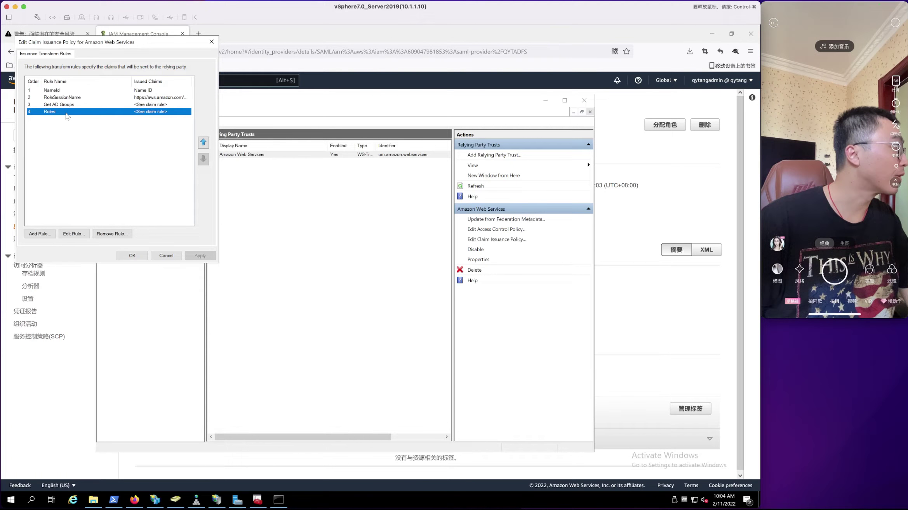
click(74, 233)
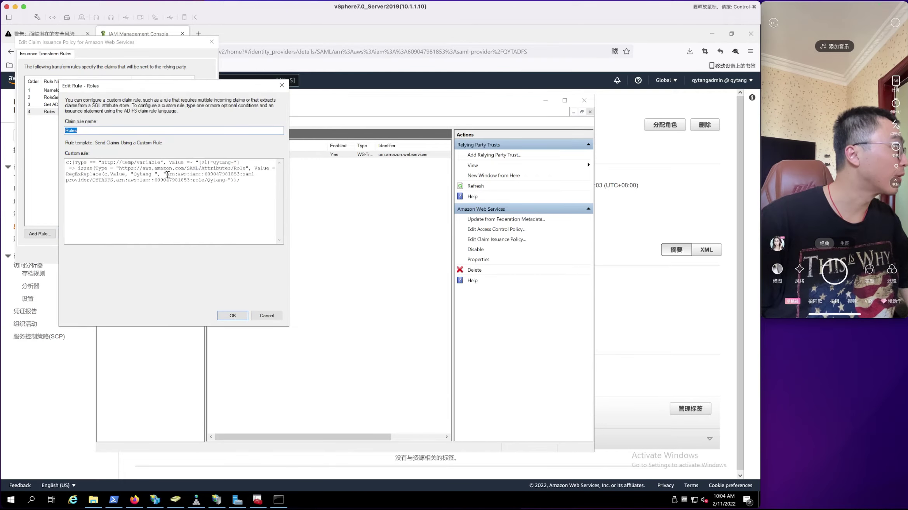
drag(113, 181, 167, 175)
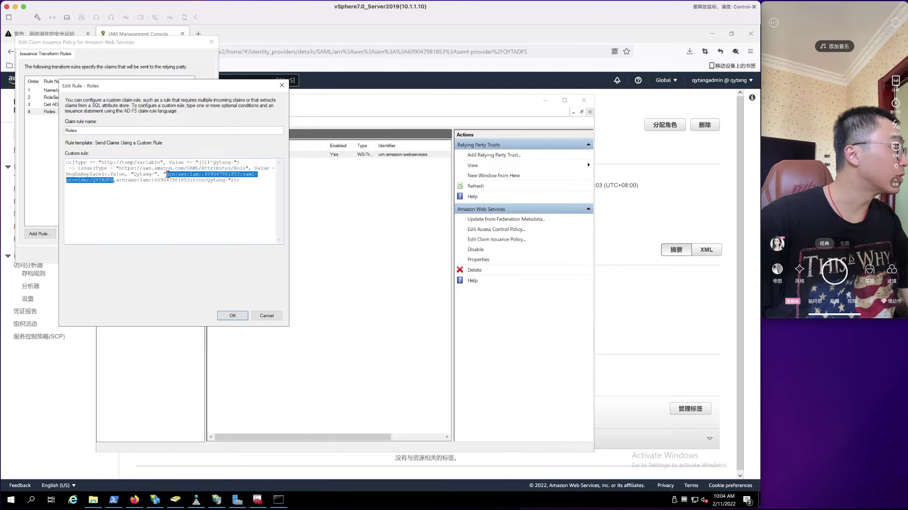
click(134, 499)
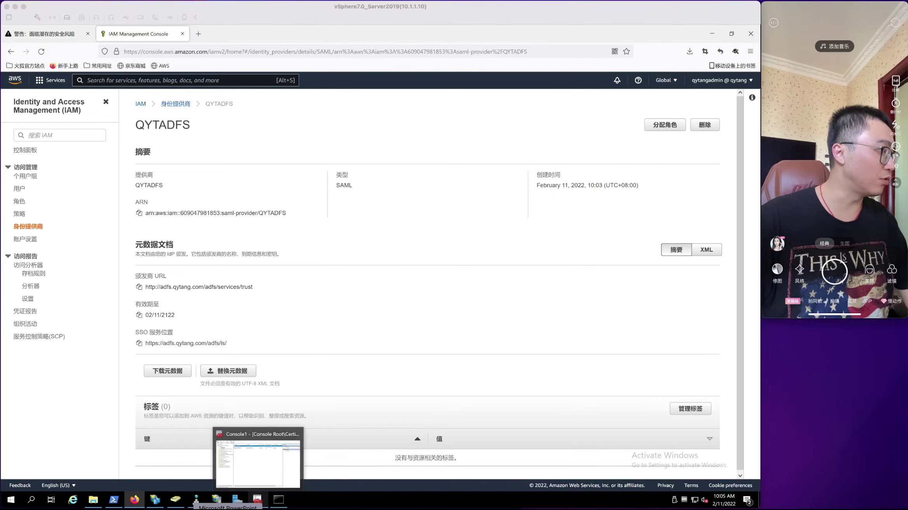
- Create a role trusting SAML 2.0 provider QYTADFS with programmatic and console access, reaching permissions
mouse_move(258, 501)
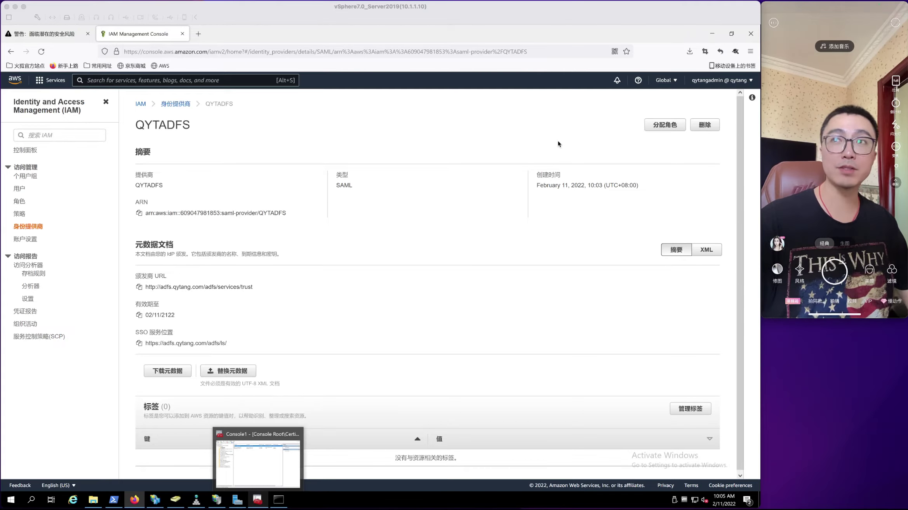
click(19, 202)
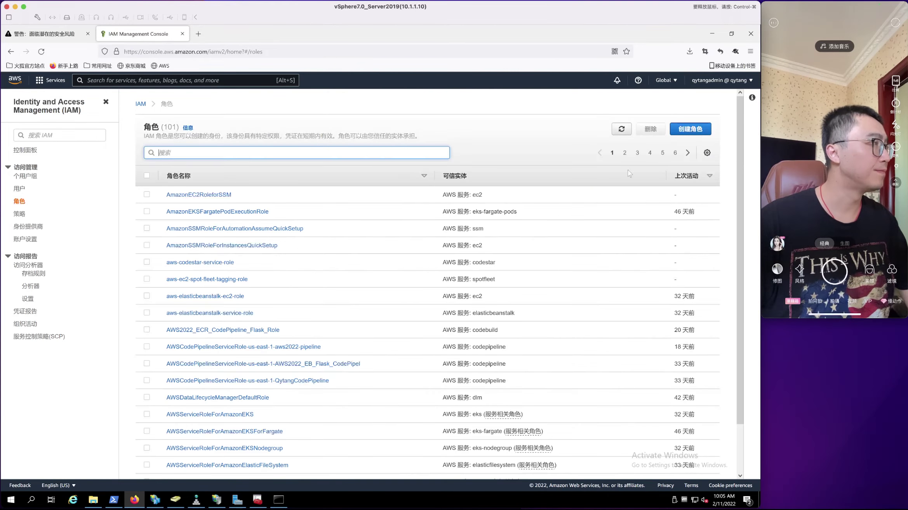
click(690, 129)
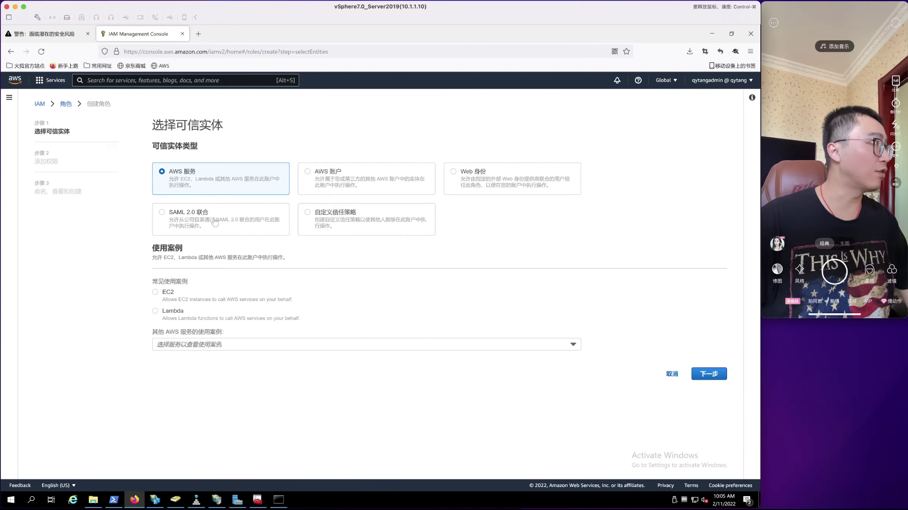
click(166, 214)
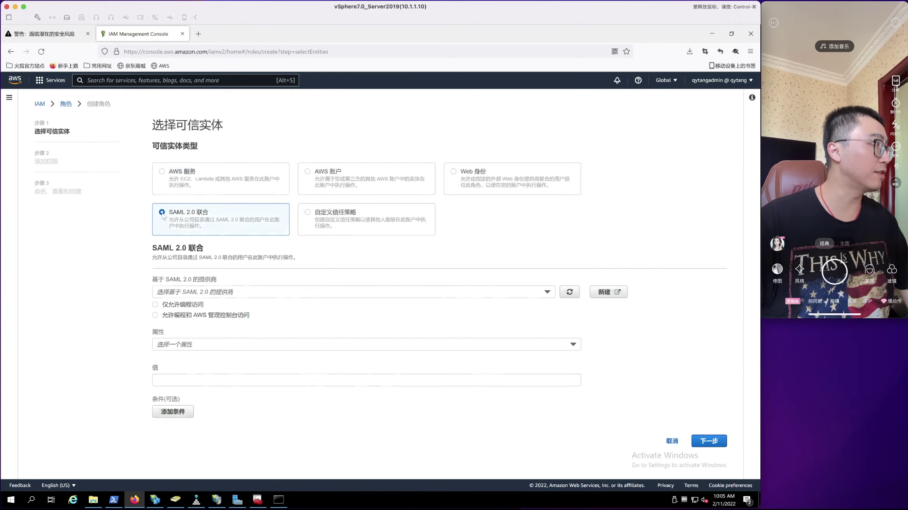
click(261, 292)
click(246, 309)
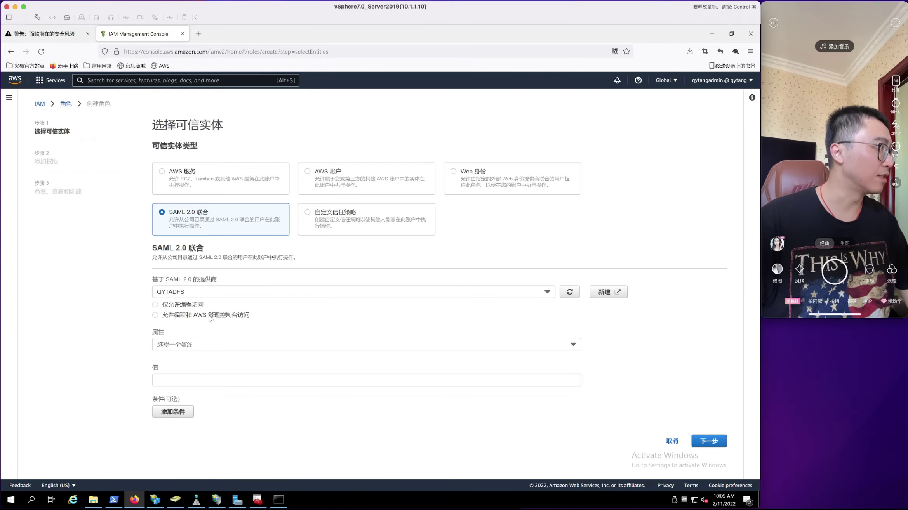
click(193, 317)
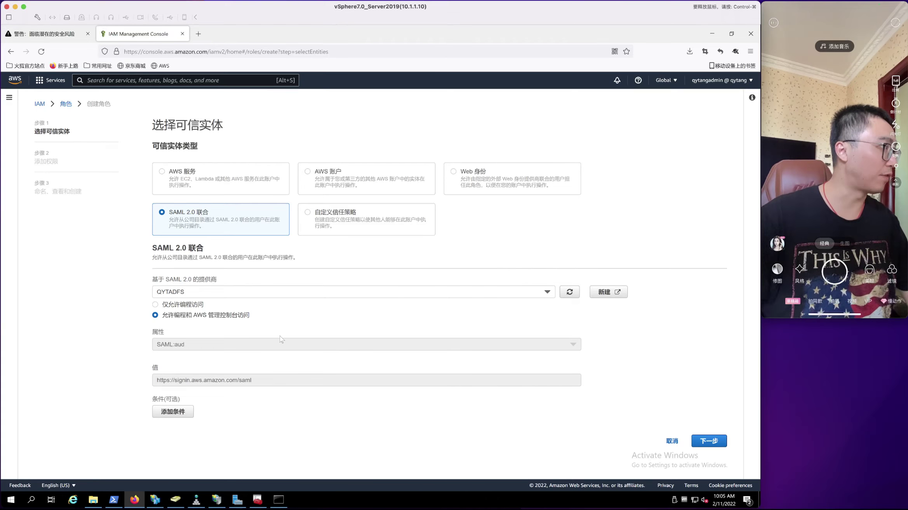
click(713, 444)
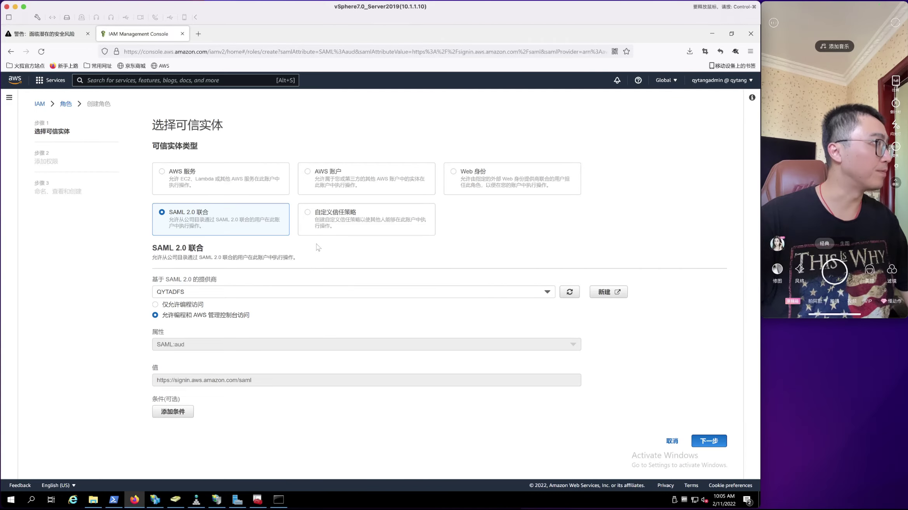
- Filter policies by EC2 and attach AmazonEC2FullAccess to the new role
click(227, 185)
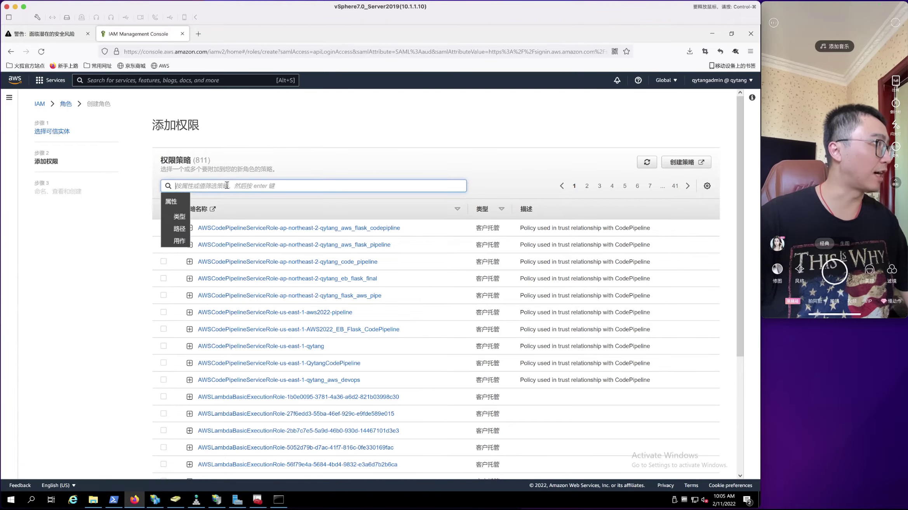
text(EC2)
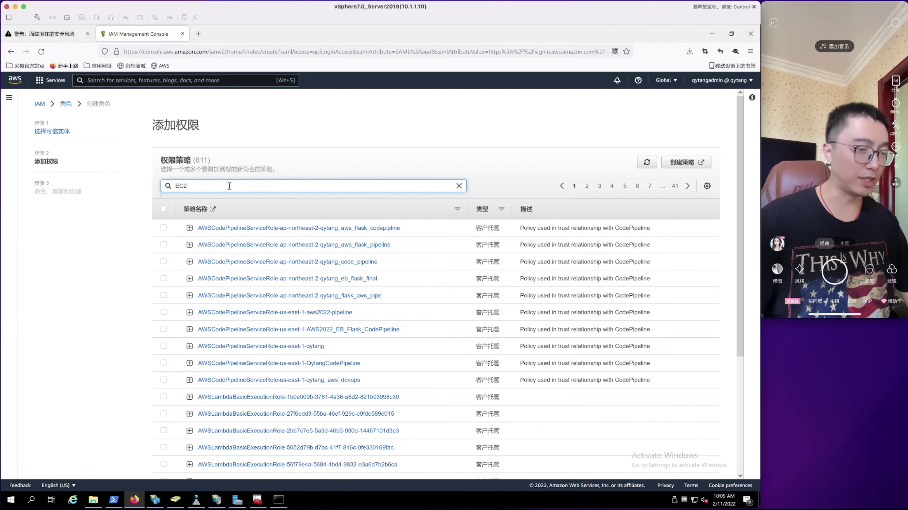
key(Return)
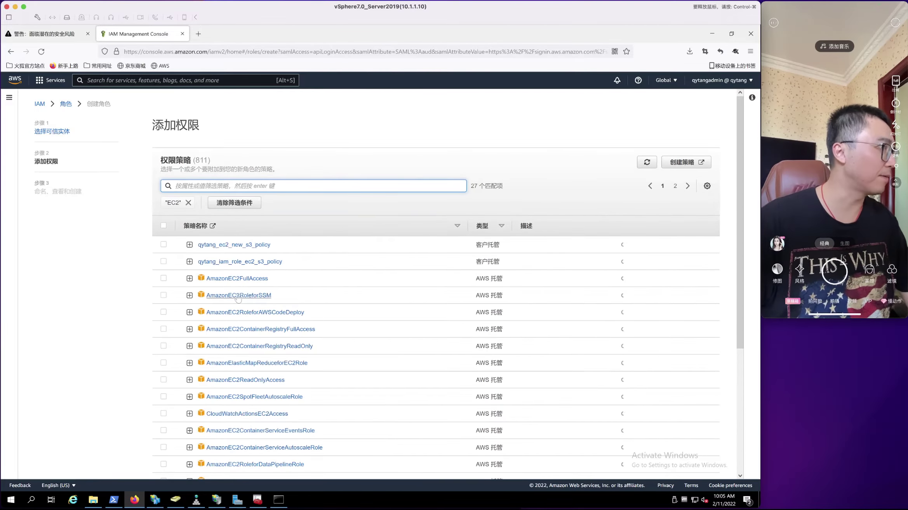
click(164, 279)
scroll(727, 356, down, 5)
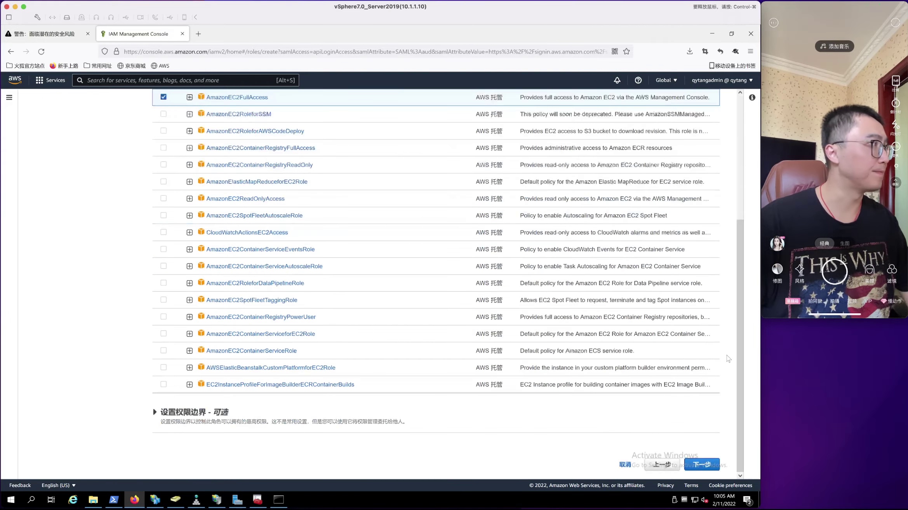
click(701, 465)
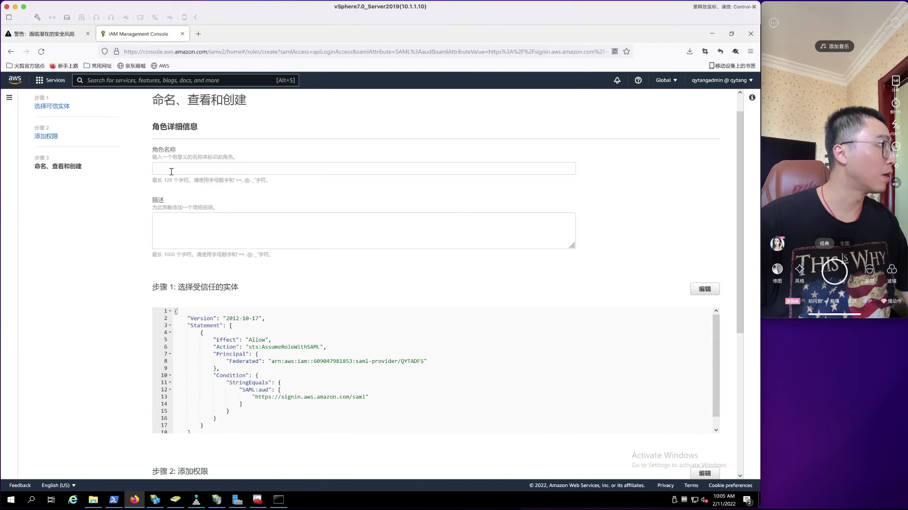
- Name the role Qytang-ADFS-EC2, matching the Active Directory group names, and create it
click(171, 170)
text(Qytang)
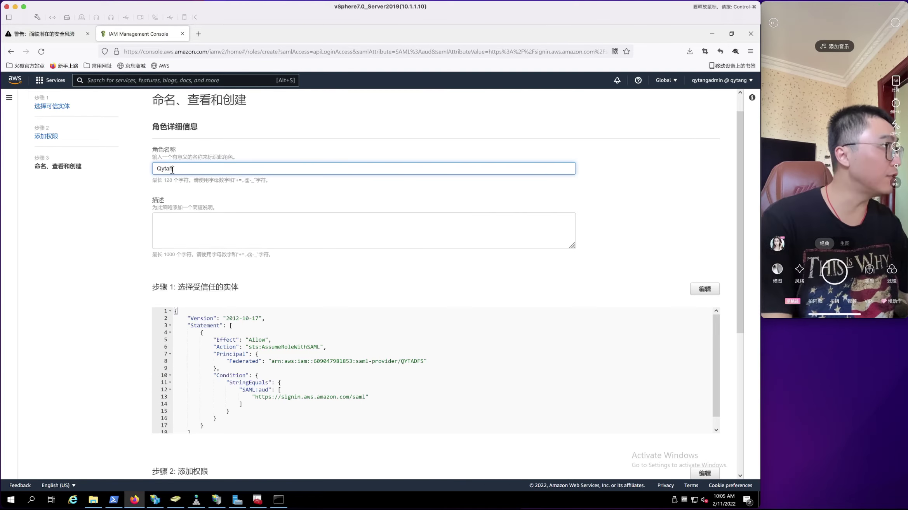
text(-)
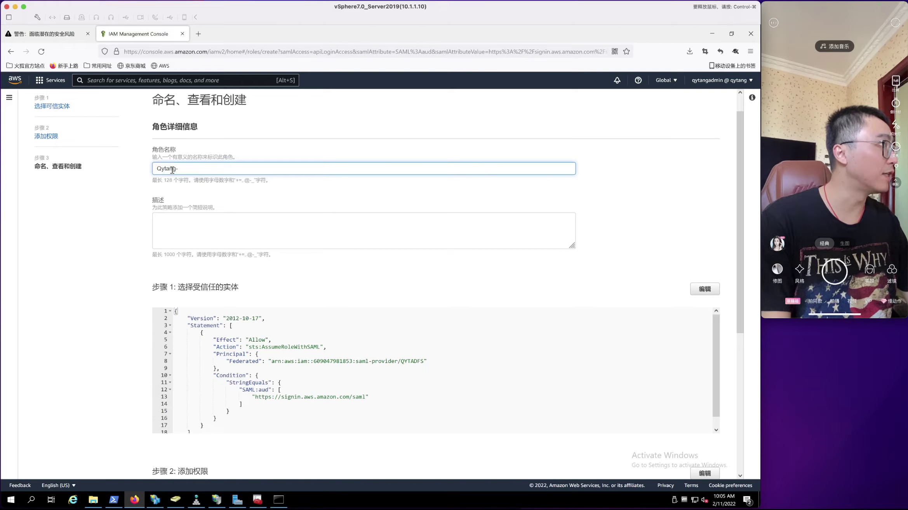
text(A)
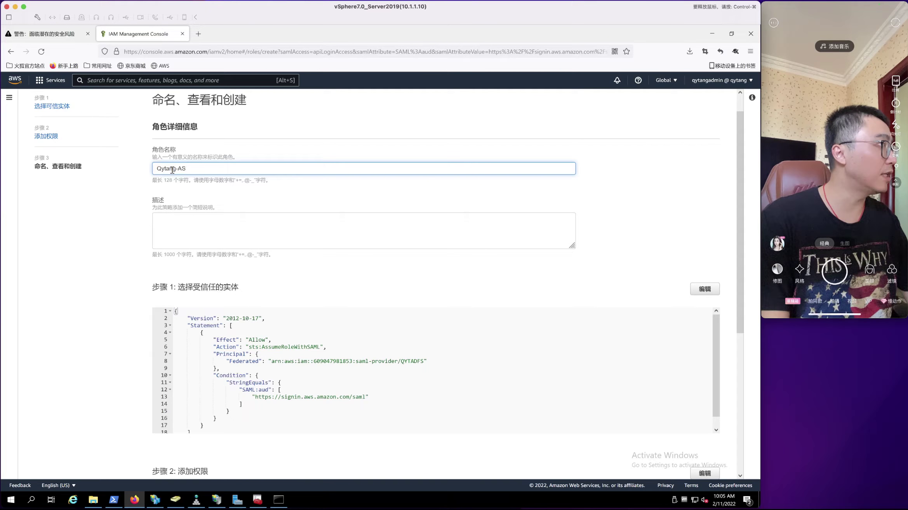
text(DFS-EC2)
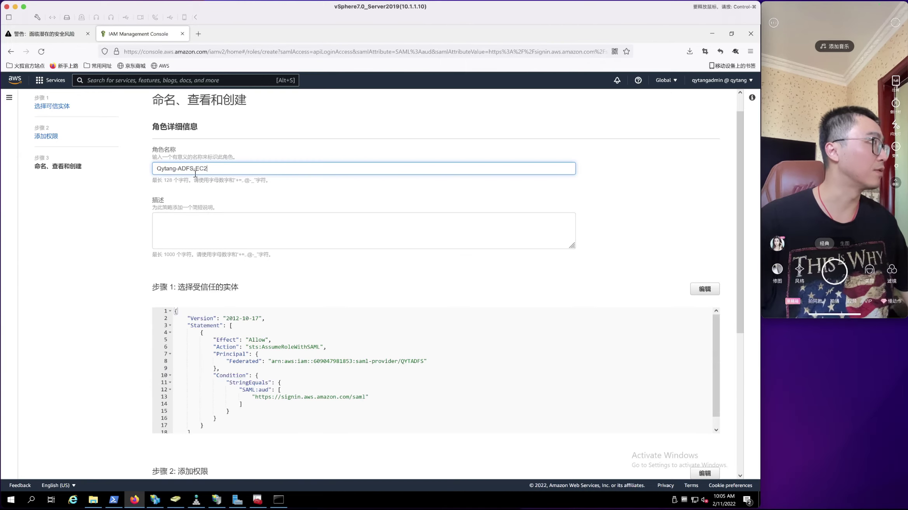
click(182, 503)
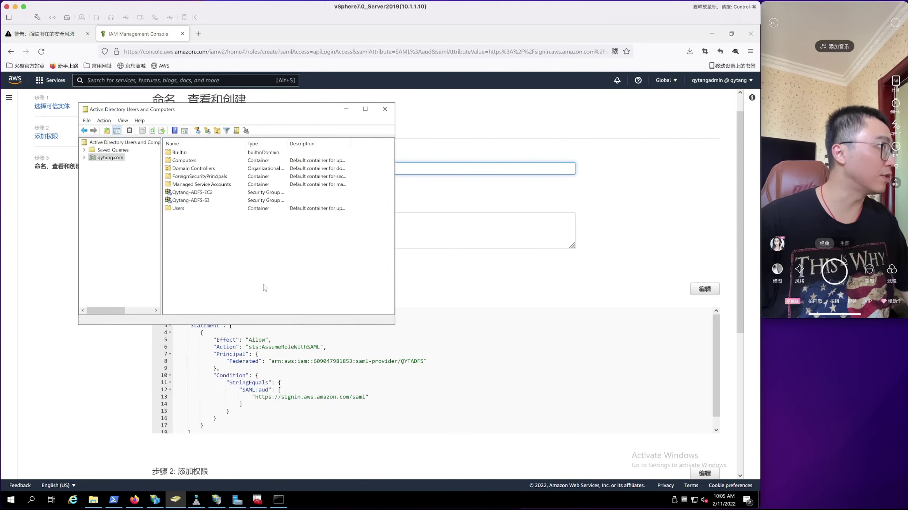
click(199, 194)
click(200, 200)
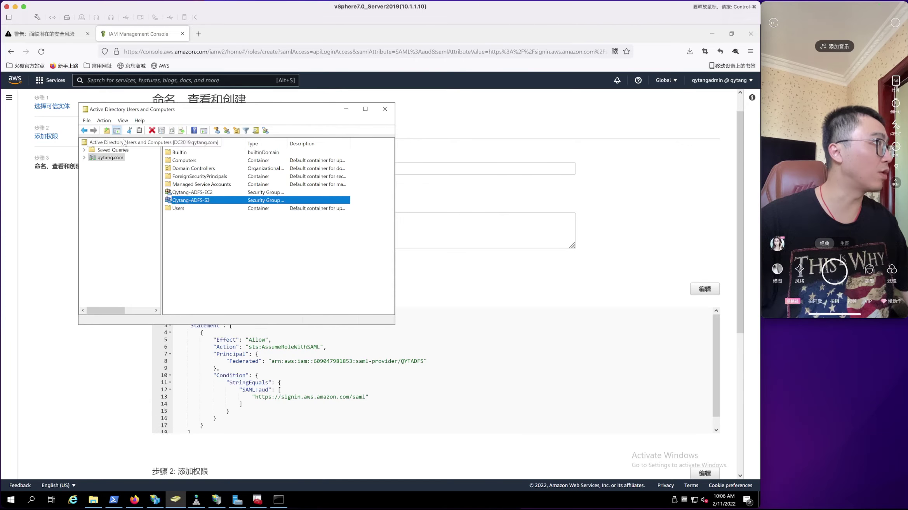
click(347, 109)
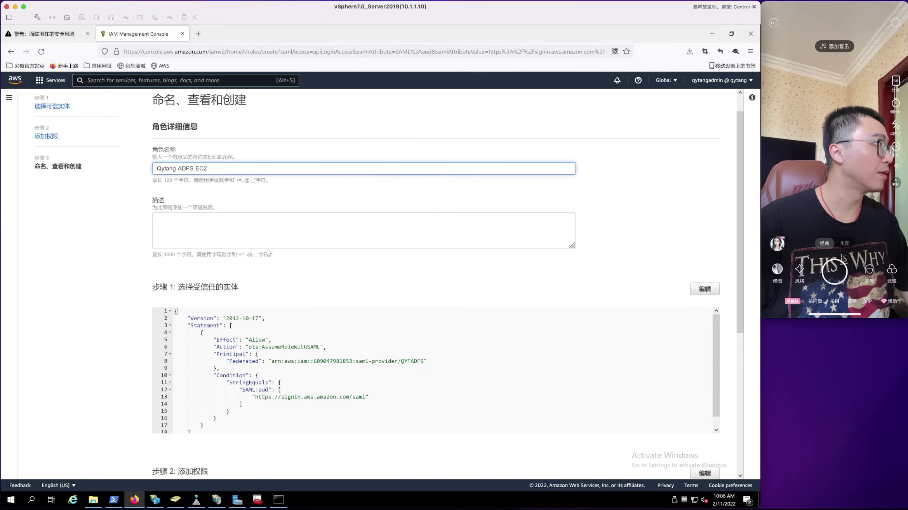
scroll(117, 353, down, 6)
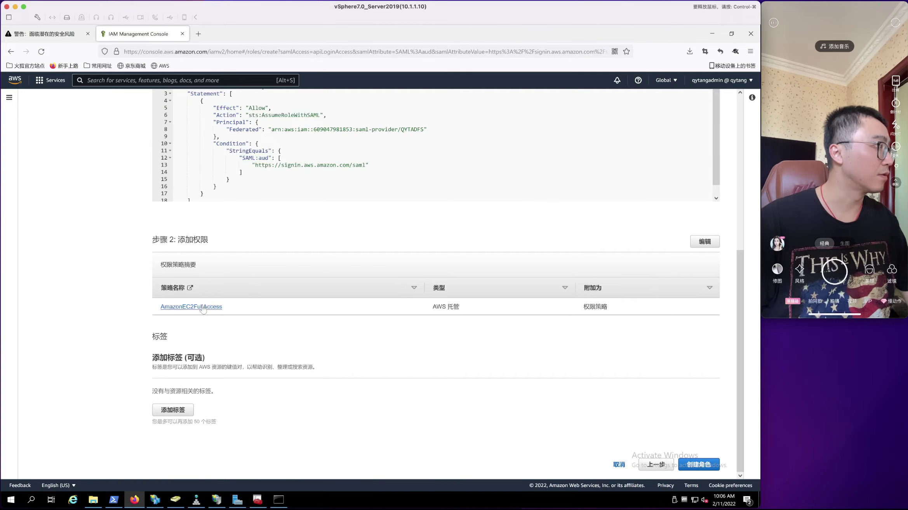
click(703, 469)
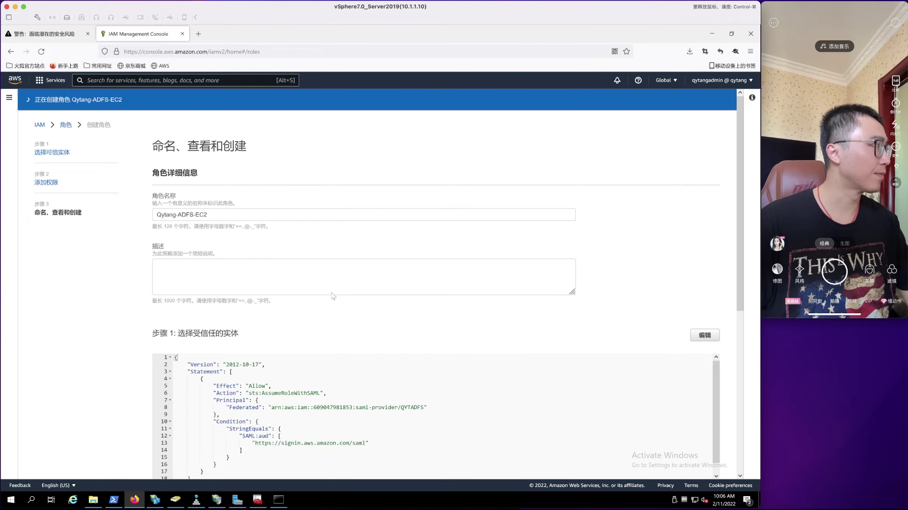
- Start another role trusting SAML 2.0 provider QYTADFS with programmatic and console access
click(691, 154)
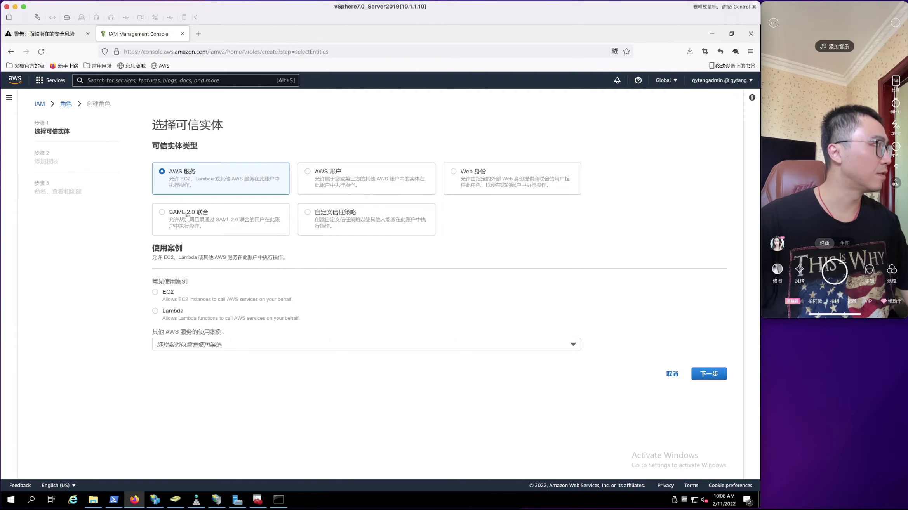
click(186, 215)
click(208, 294)
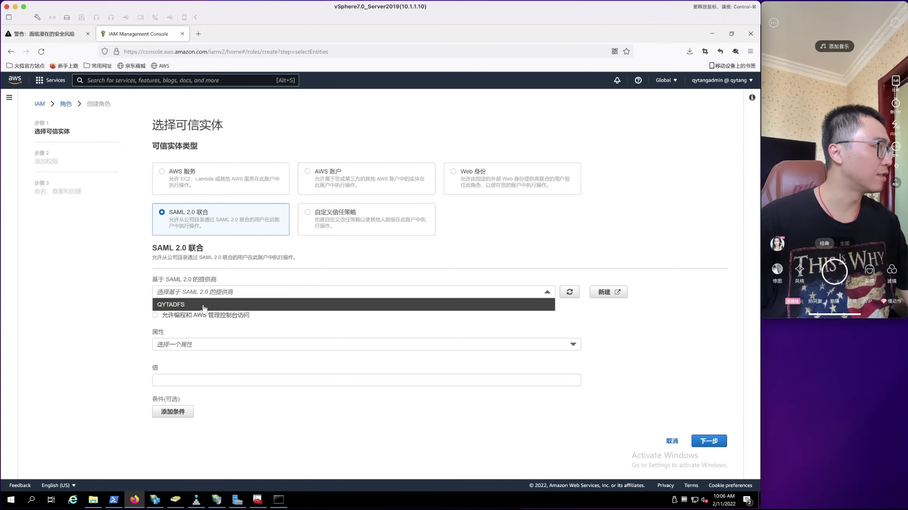
click(205, 305)
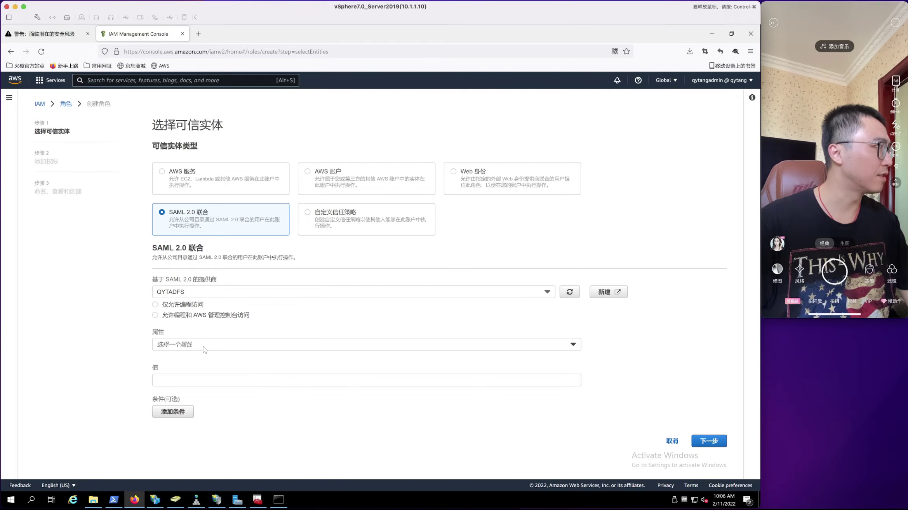
click(157, 316)
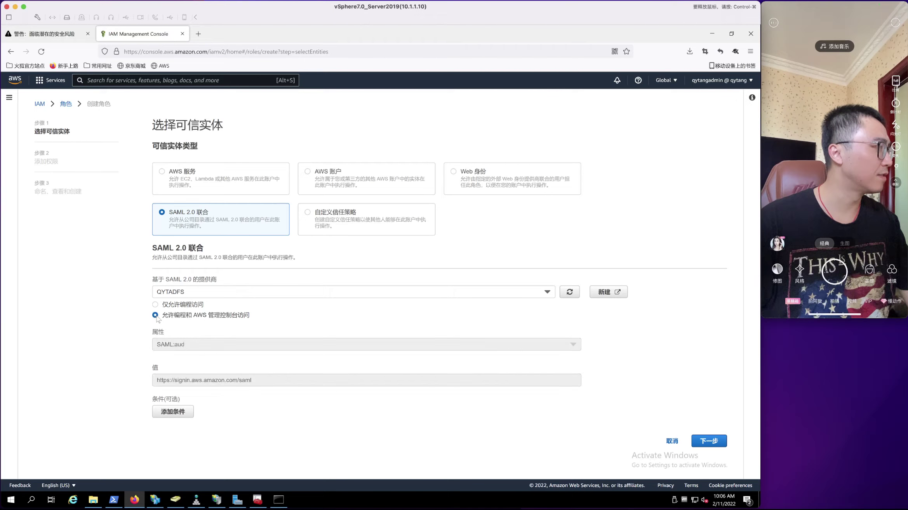
click(714, 443)
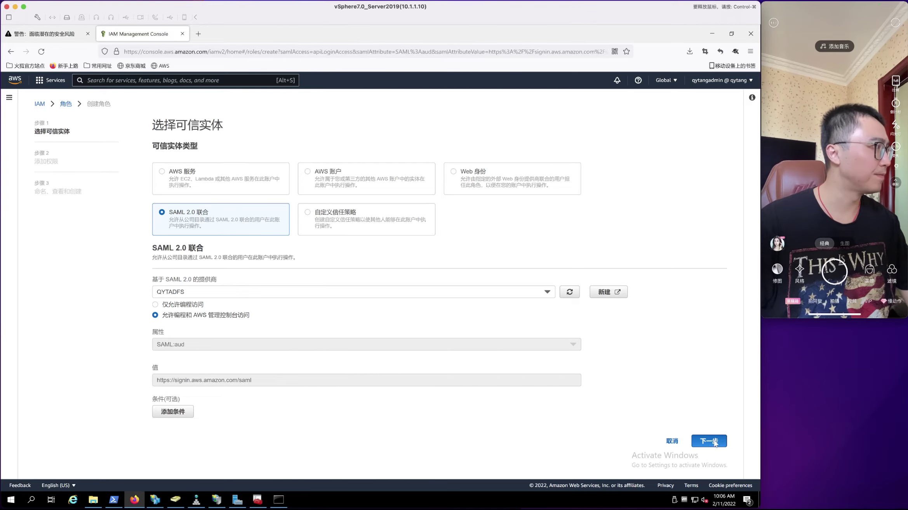
- Filter policies by S3, attach AmazonS3FullAccess, and continue to naming and review
click(234, 185)
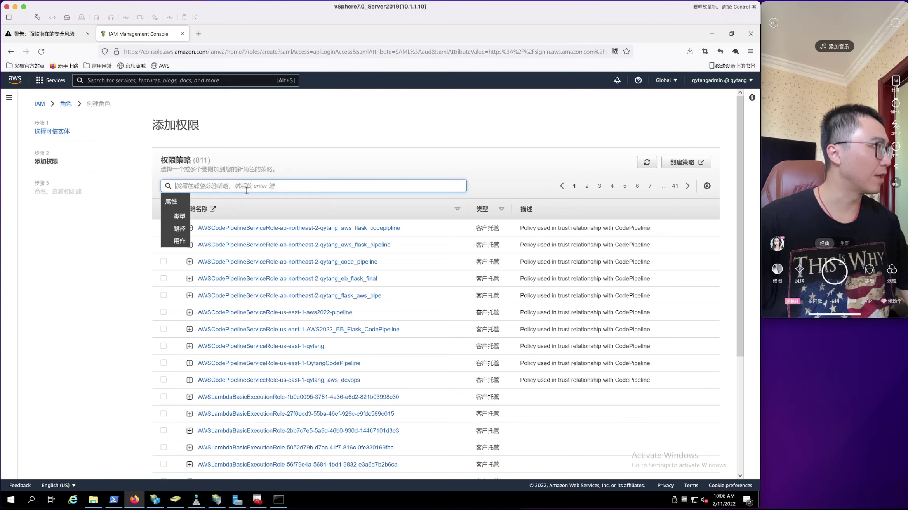
text(S3)
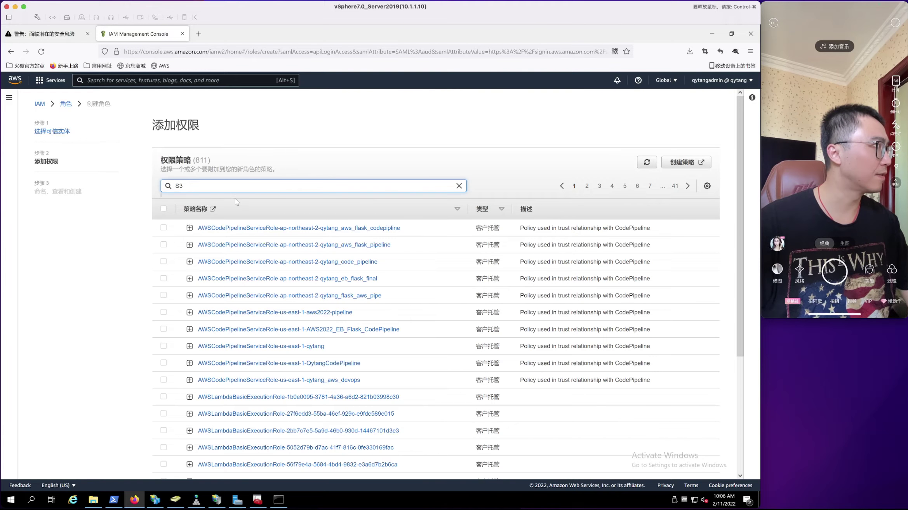
key(Return)
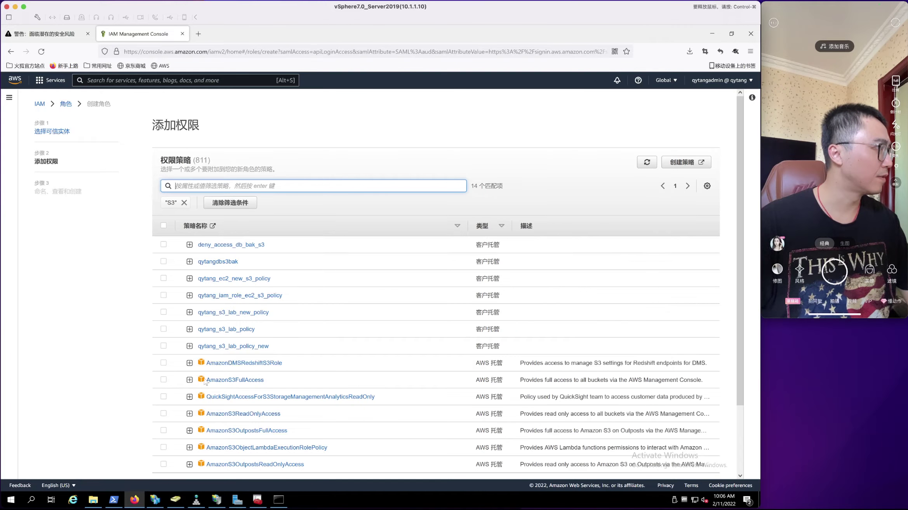
click(164, 380)
scroll(714, 404, down, 3)
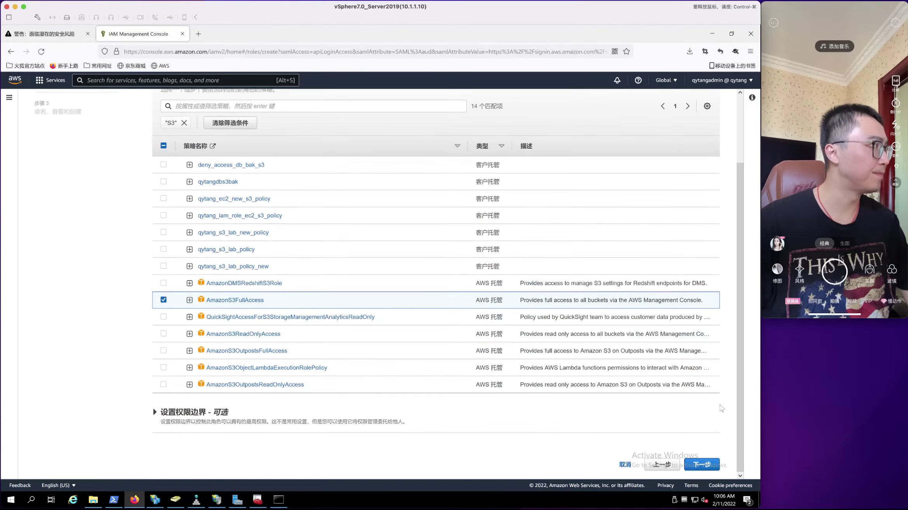
click(702, 464)
- Name the role Qytang-ADFS-S3, checked against the Active Directory groups, and create it
click(182, 169)
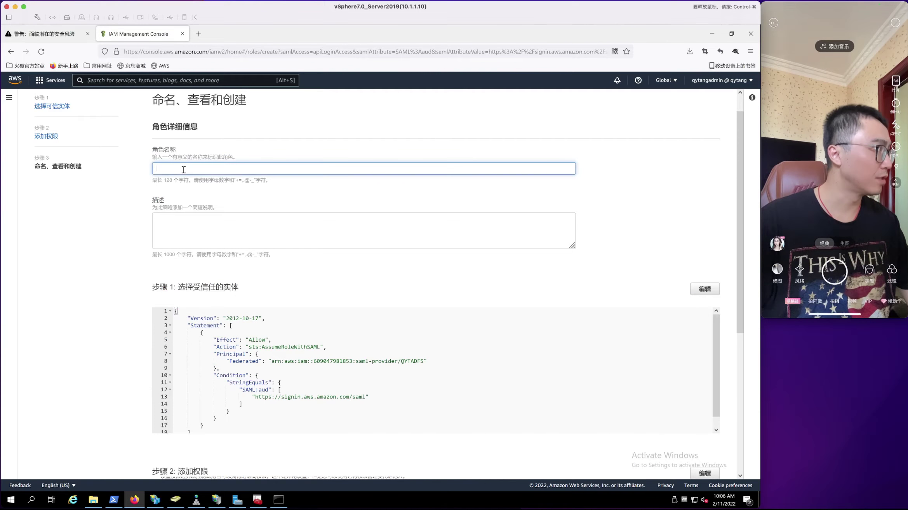
text(Qytang)
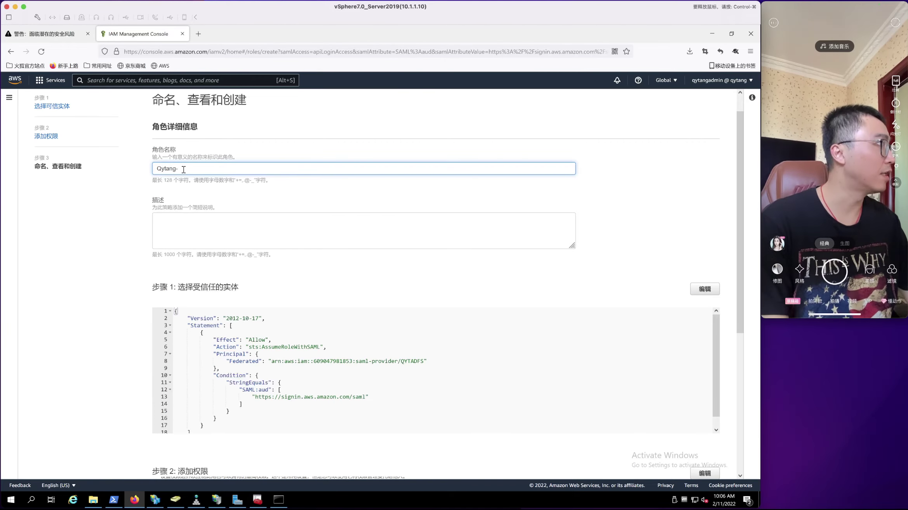
text(-AD)
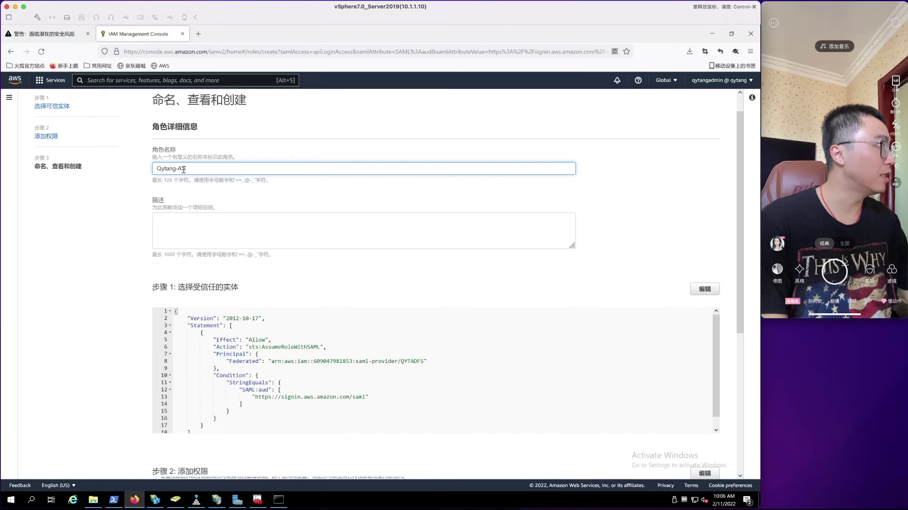
text(FS-)
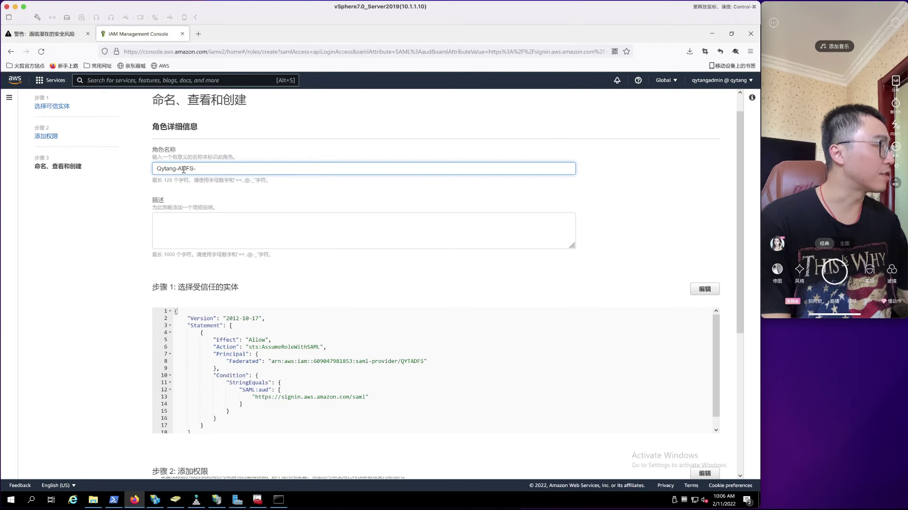
text(S3)
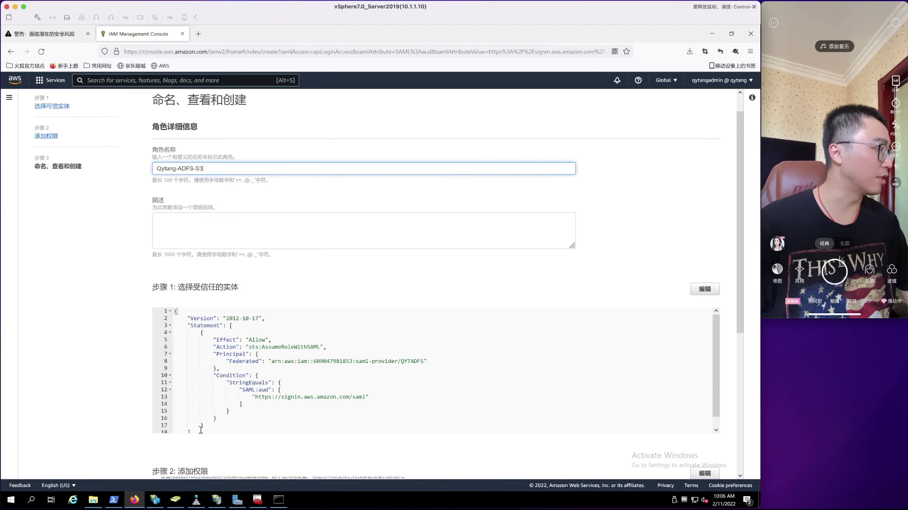
click(178, 504)
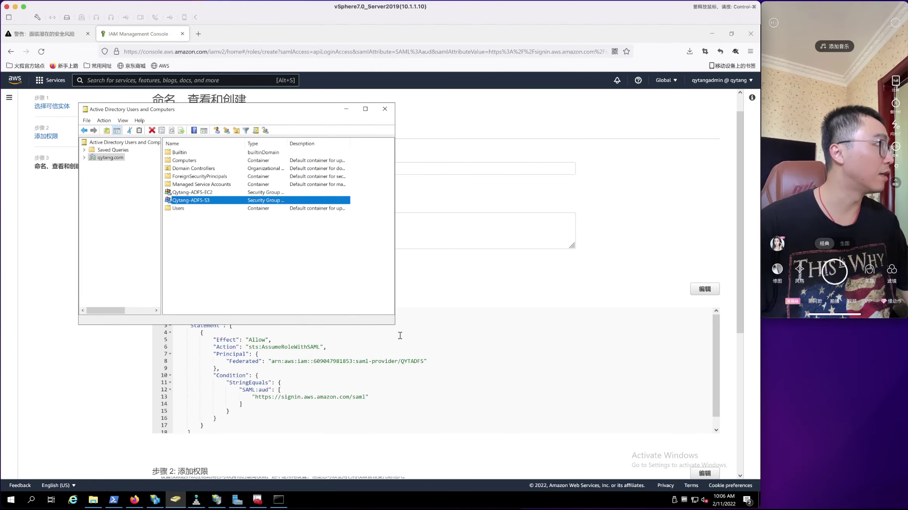
click(123, 334)
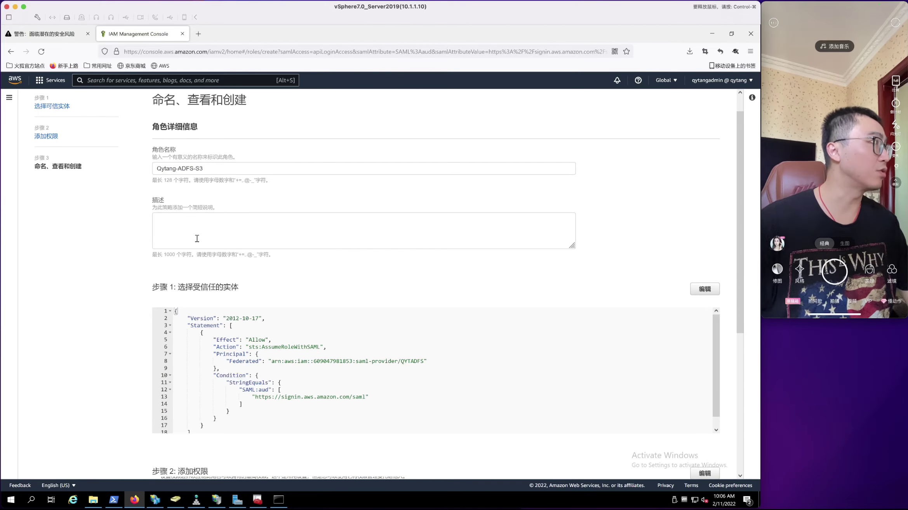
click(216, 165)
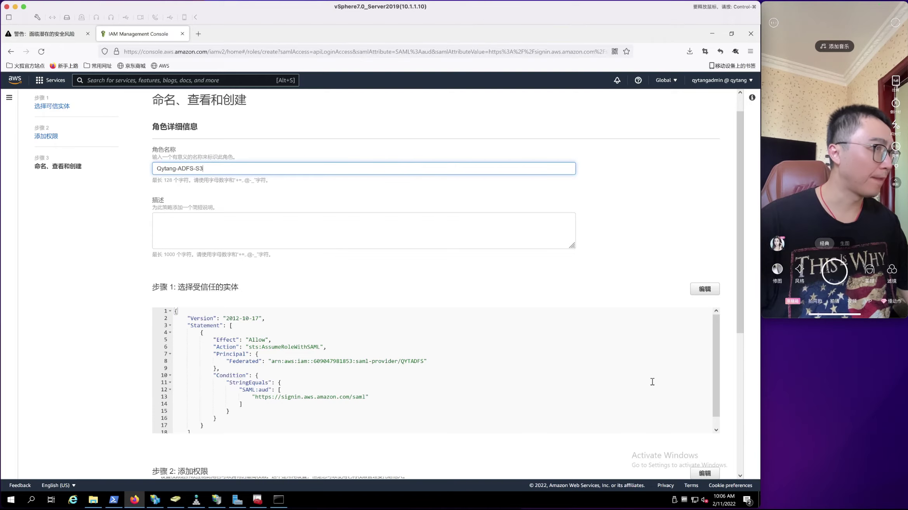
scroll(651, 381, down, 5)
scroll(703, 473, up, 1)
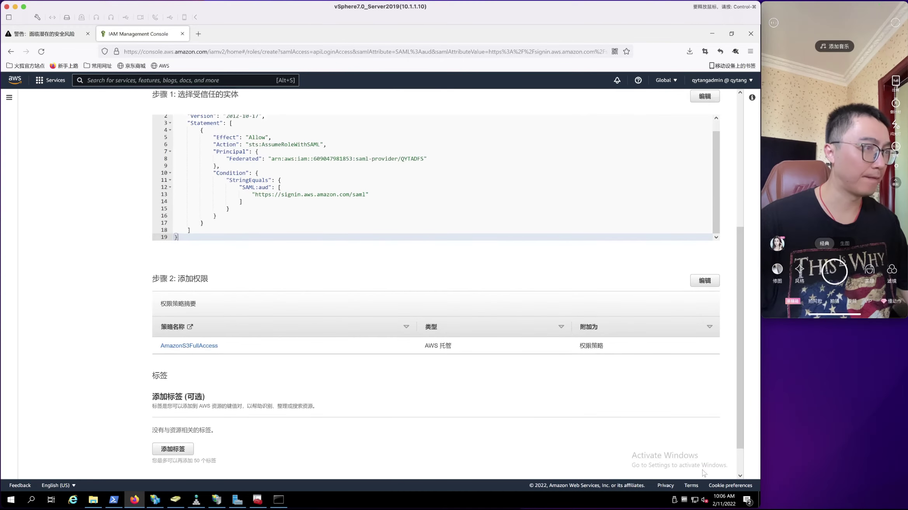
scroll(707, 471, down, 1)
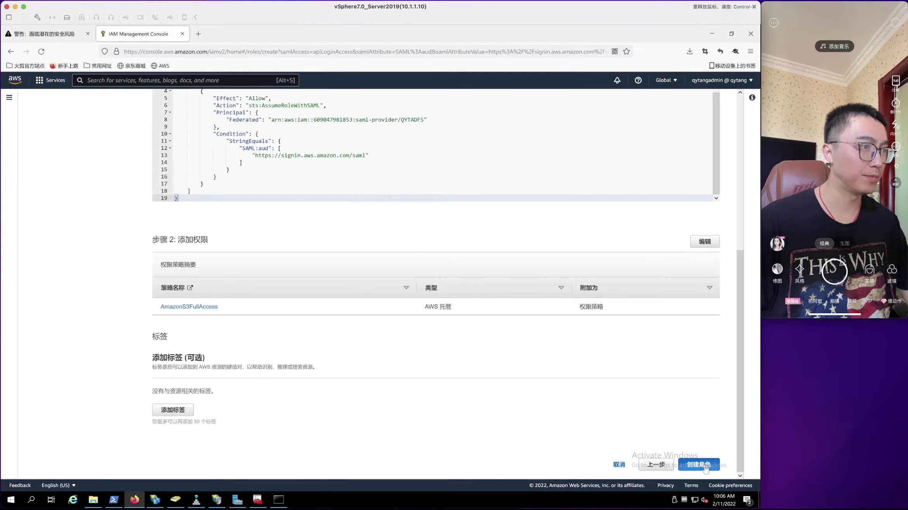
click(705, 465)
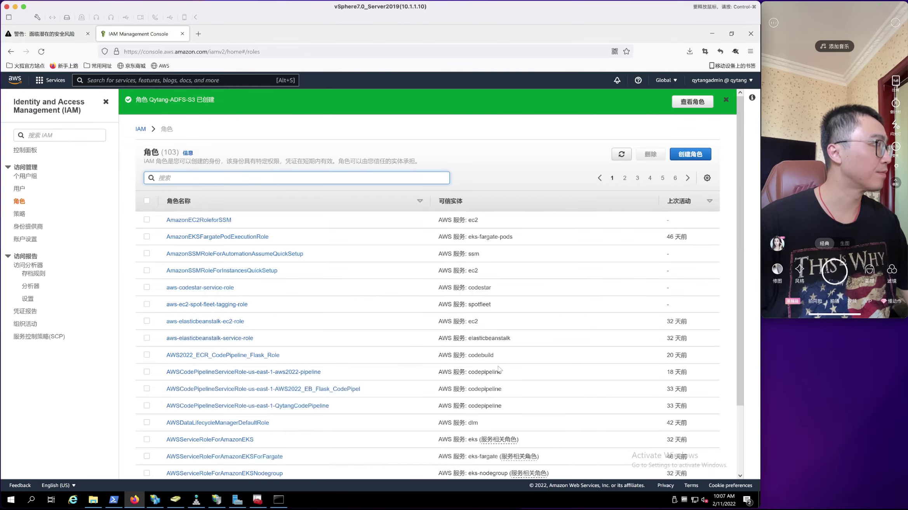
key(ctrl+super)
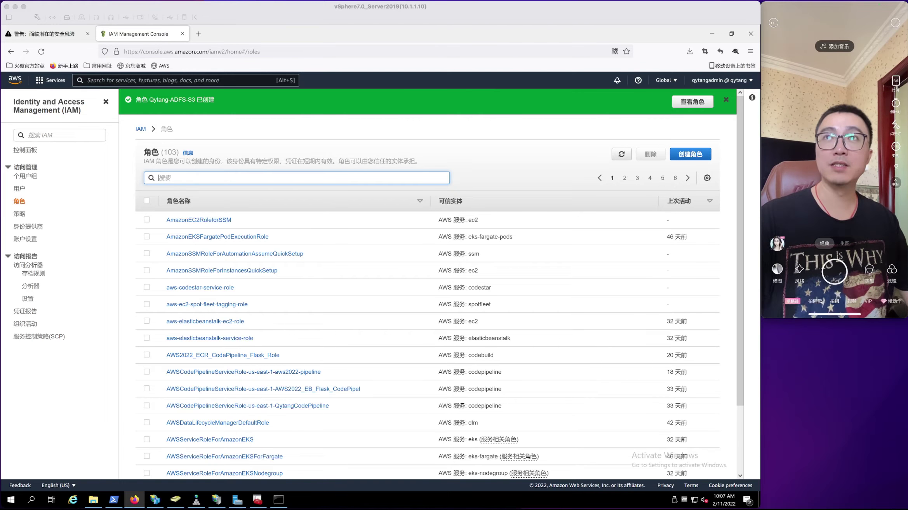
key(super+Tab)
drag(818, 35, 536, 10)
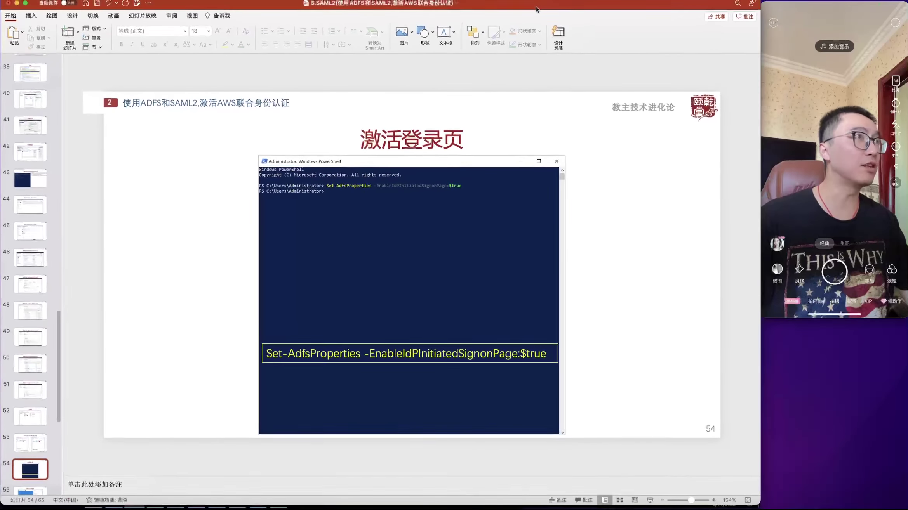
triple_click(470, 355)
key(ctrl+c)
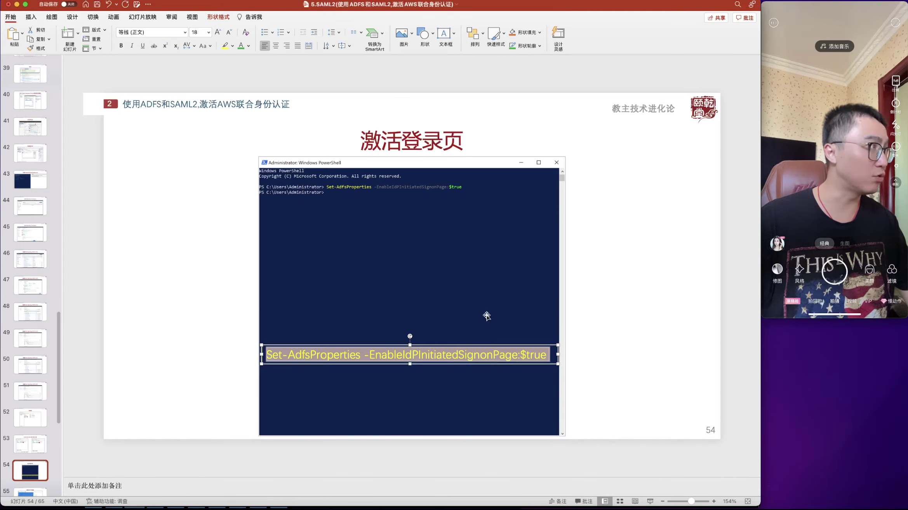
key(super+Tab)
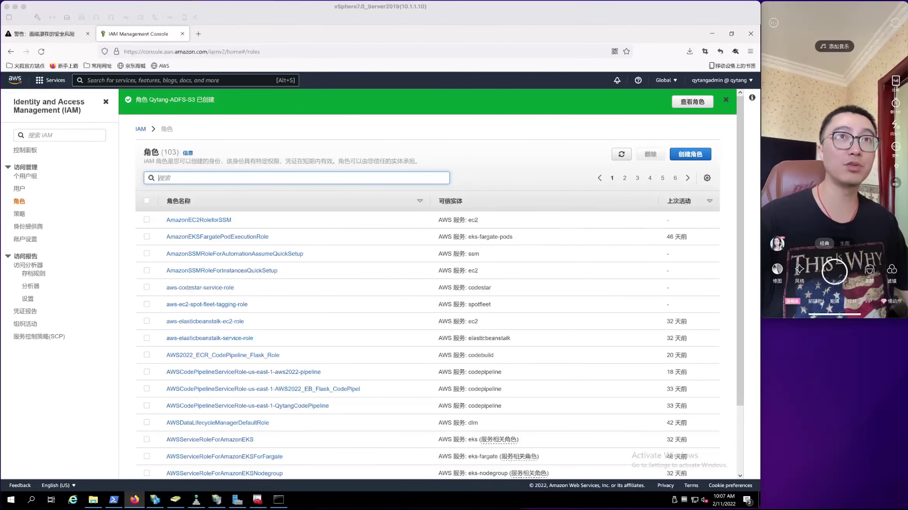
- Run Set-AdfsProperties -EnableIdPInitiatedSignonPage:$true in PowerShell on the AD FS server
click(115, 502)
click(115, 502)
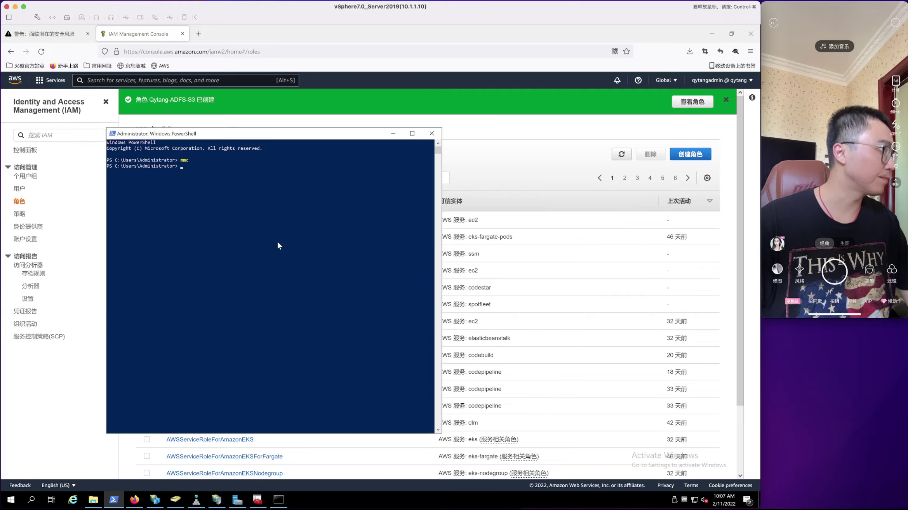
key(ctrl+v)
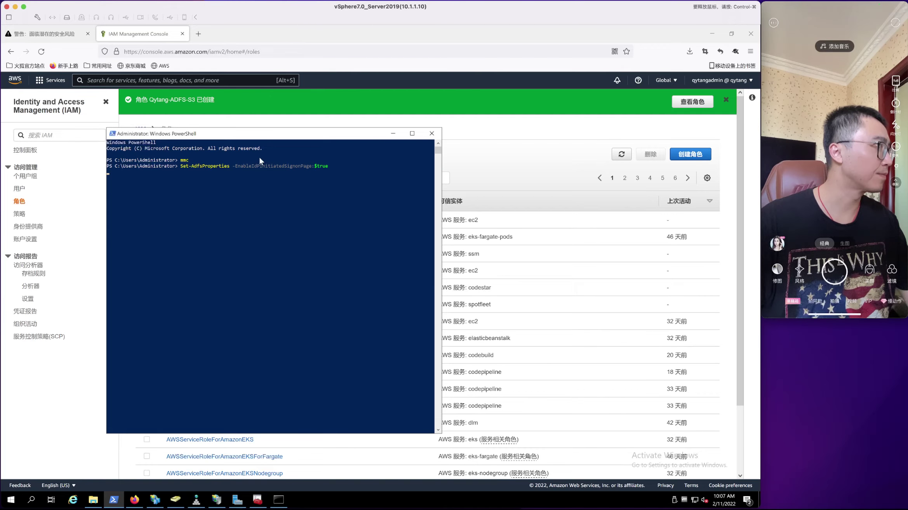
key(Return)
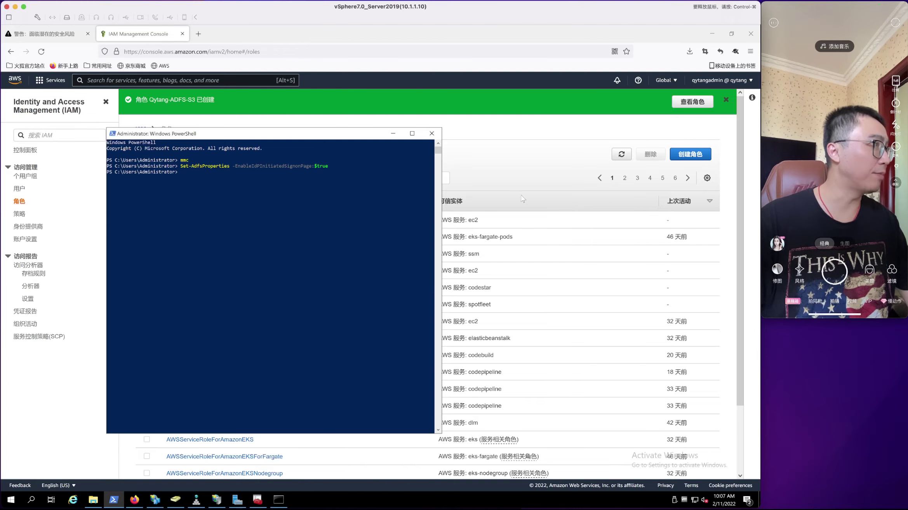
key(ctrl+super)
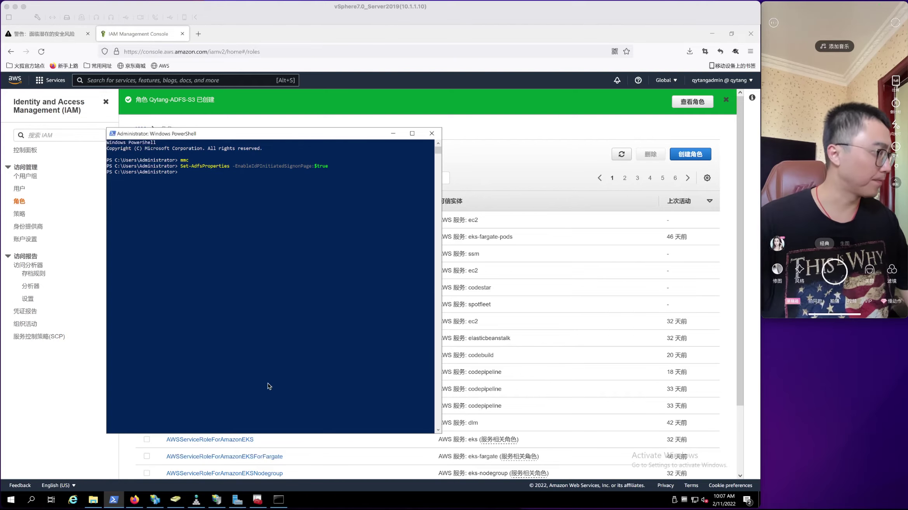
click(134, 500)
click(136, 503)
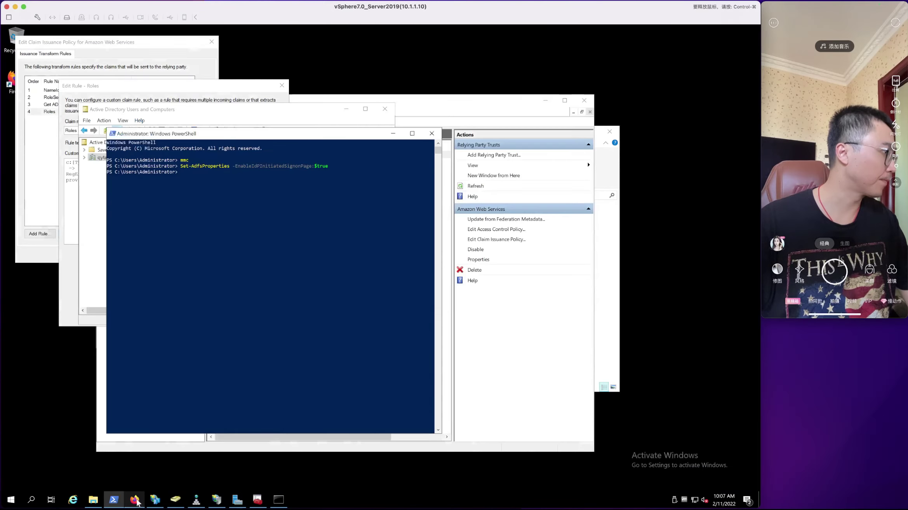
- Load the adfs.qytang.com IdpInitiatedSignon page in a new tab, accepting the certificate risk
click(135, 502)
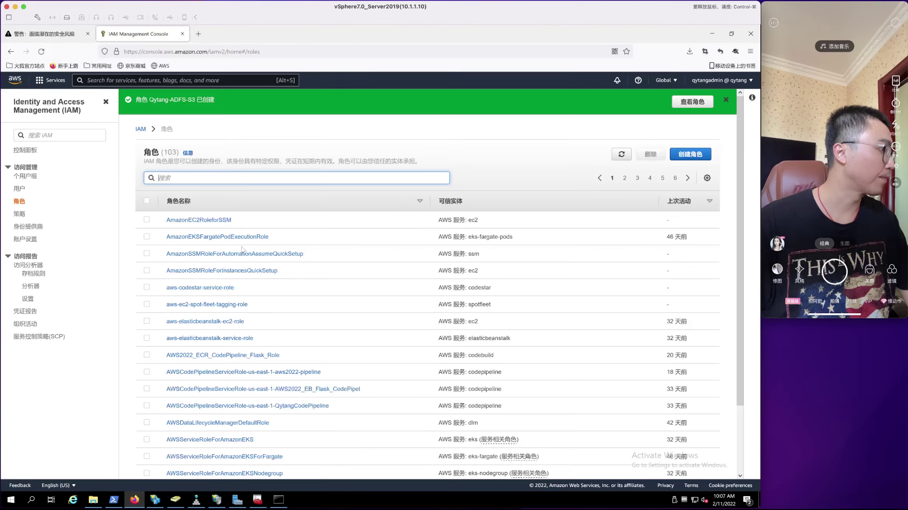
click(199, 34)
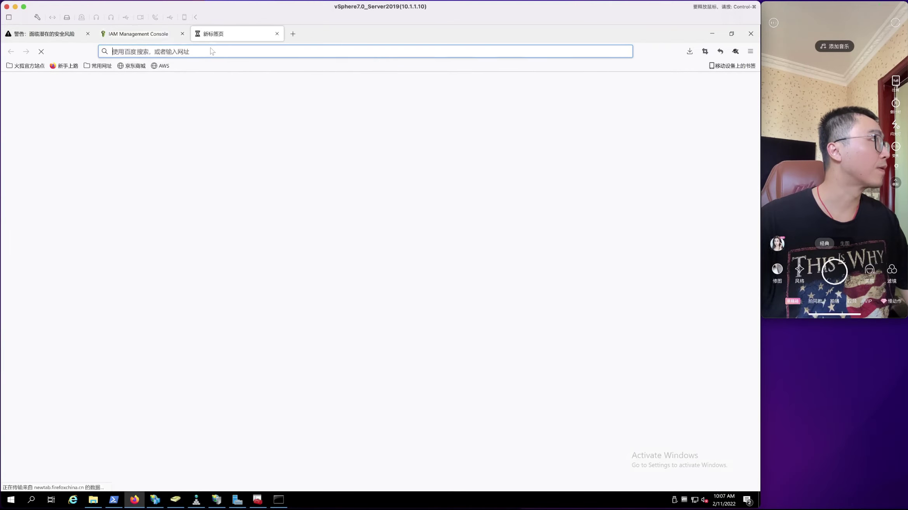
text(https://adfs.qytang.com/adfs/ls/IdpInitiatedSignon.aspx)
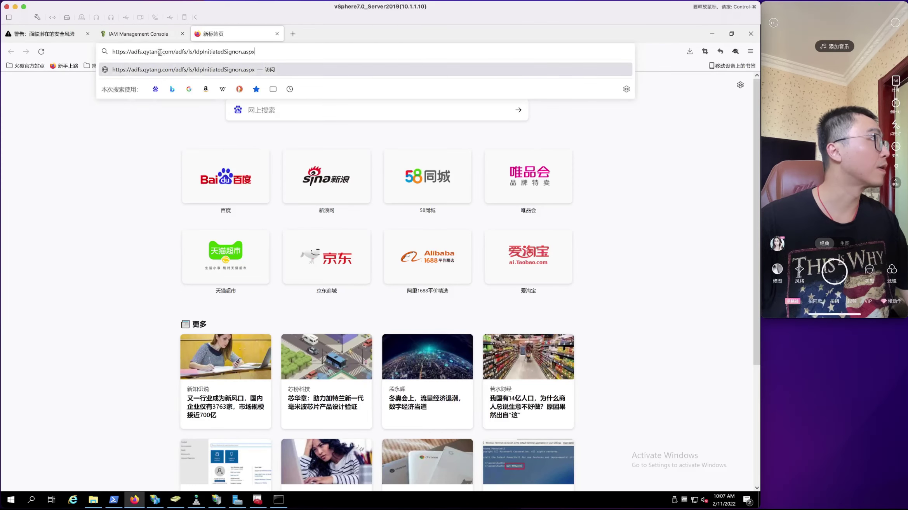
drag(131, 52, 173, 50)
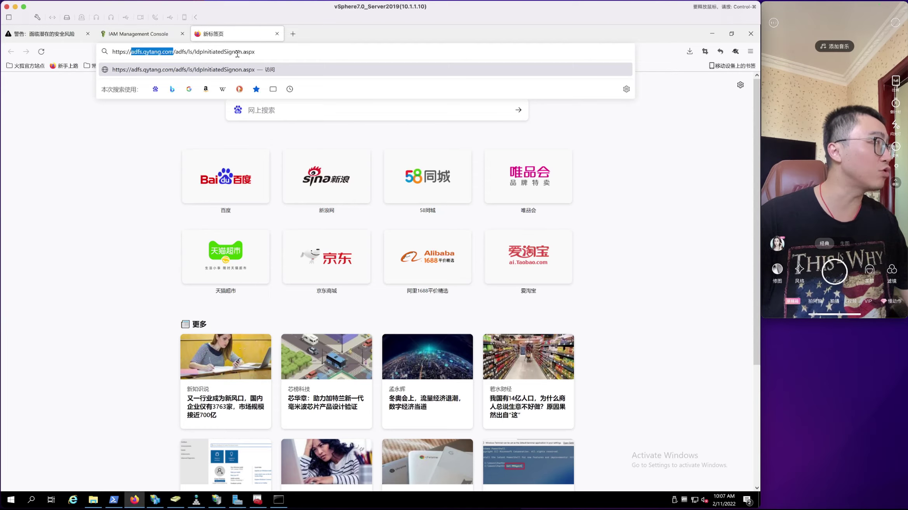
click(282, 52)
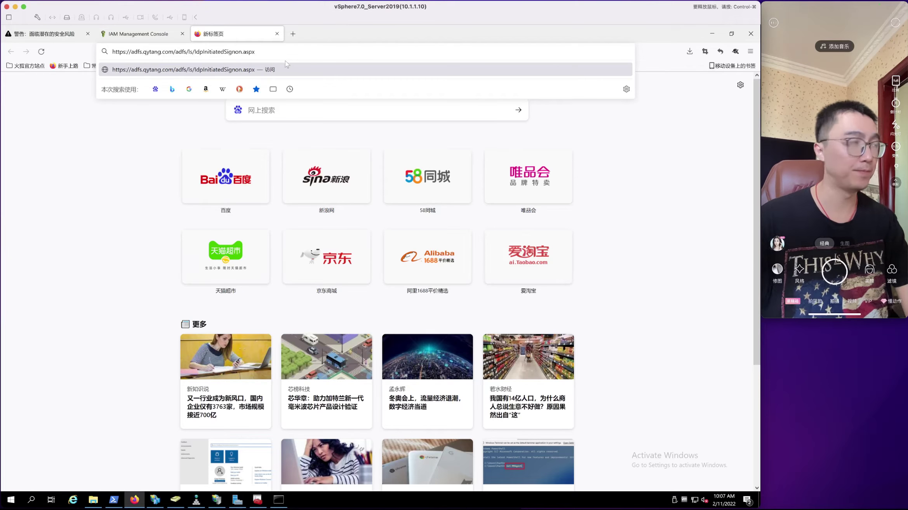
key(Return)
click(529, 351)
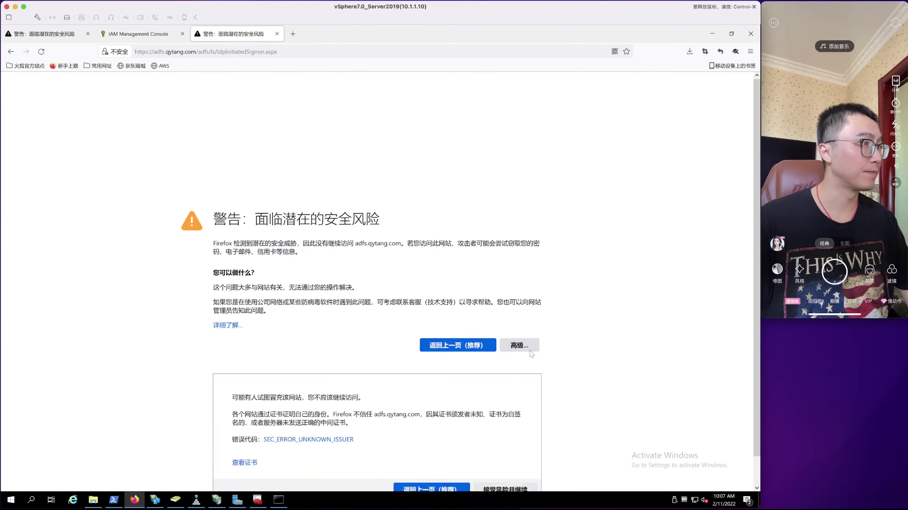
click(518, 488)
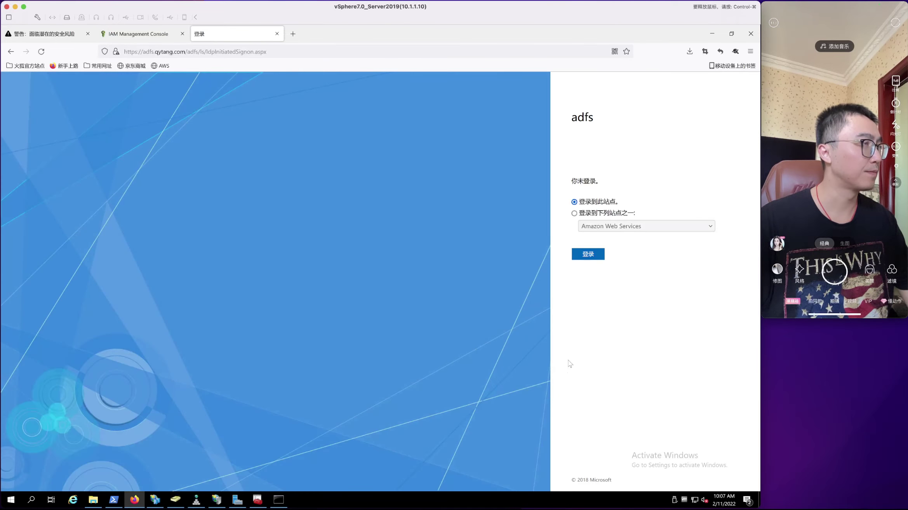
- Sign in to Amazon Web Services with the domain administrator credentials, declining to save the login
click(589, 214)
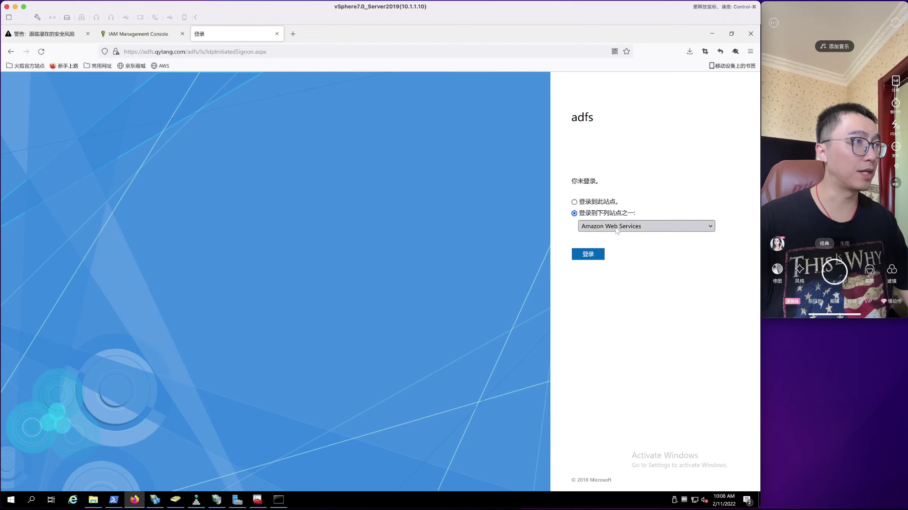
click(592, 256)
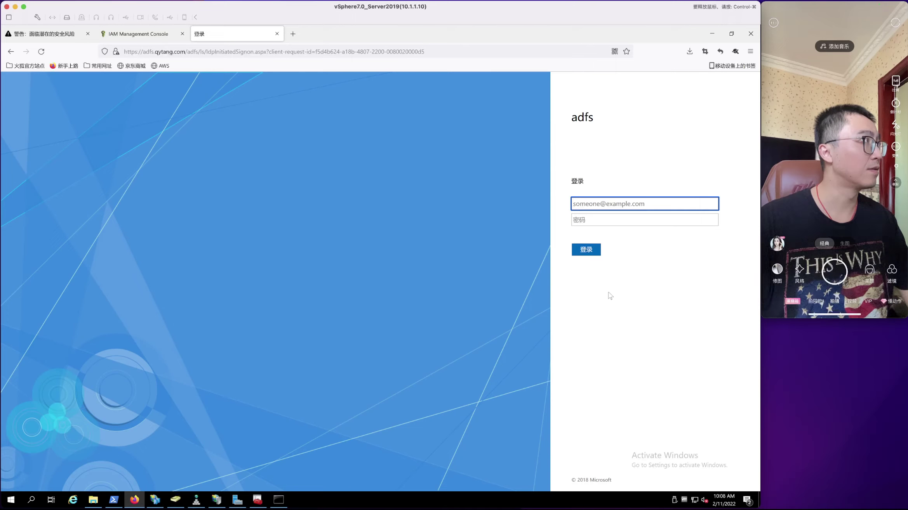
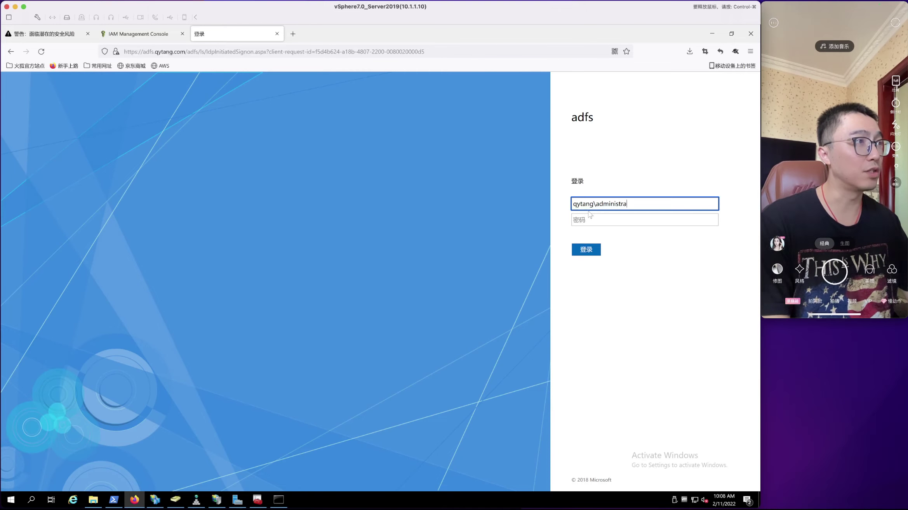
key(Tab)
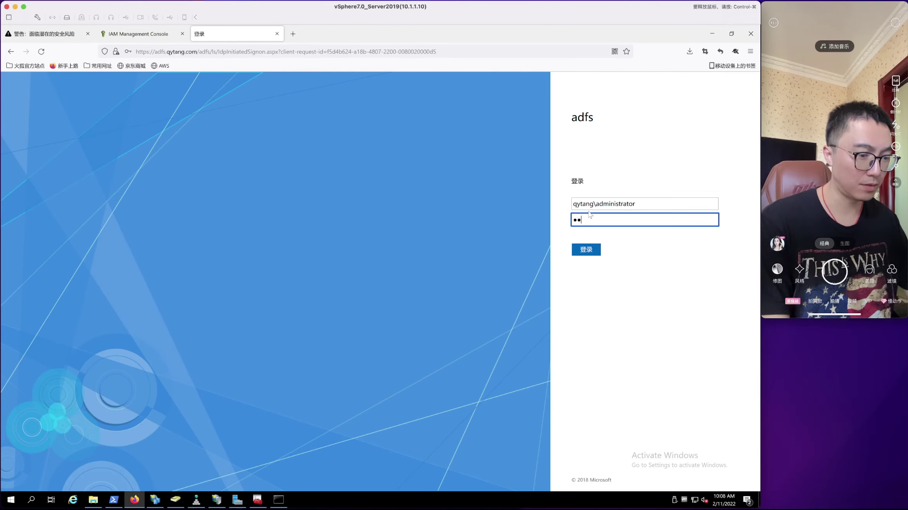
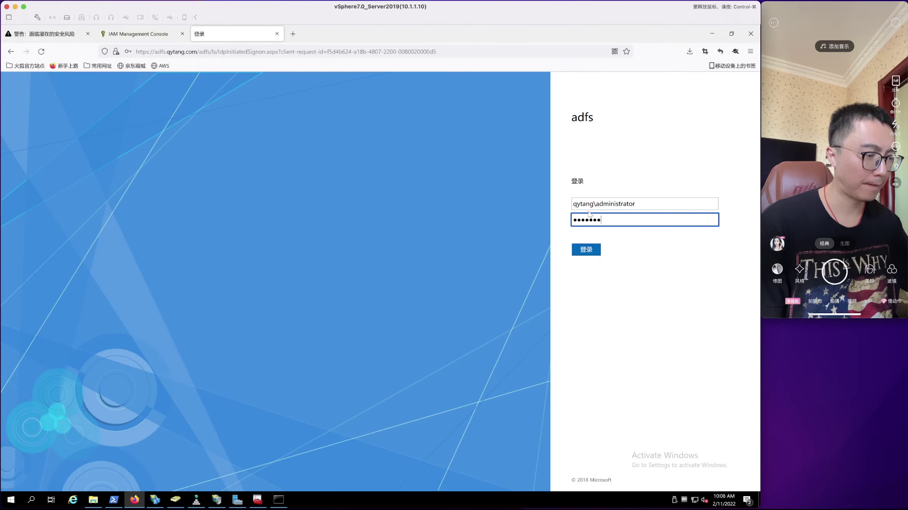
click(590, 251)
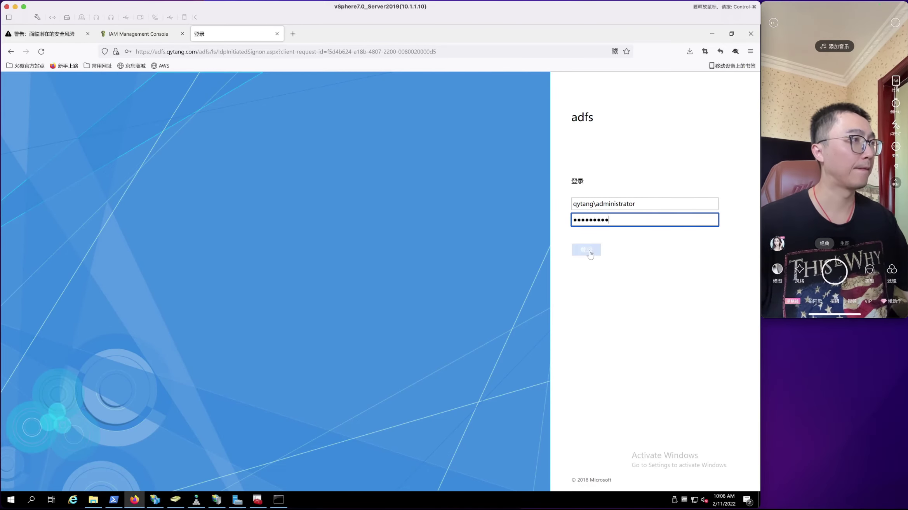
click(242, 157)
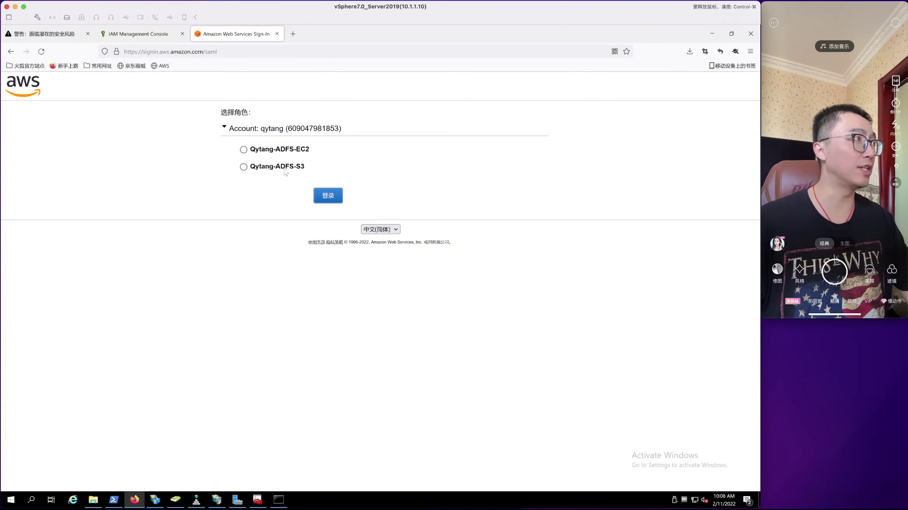
- Choose the Qytang-ADFS-EC2 role and sign in to AWS with it
click(276, 152)
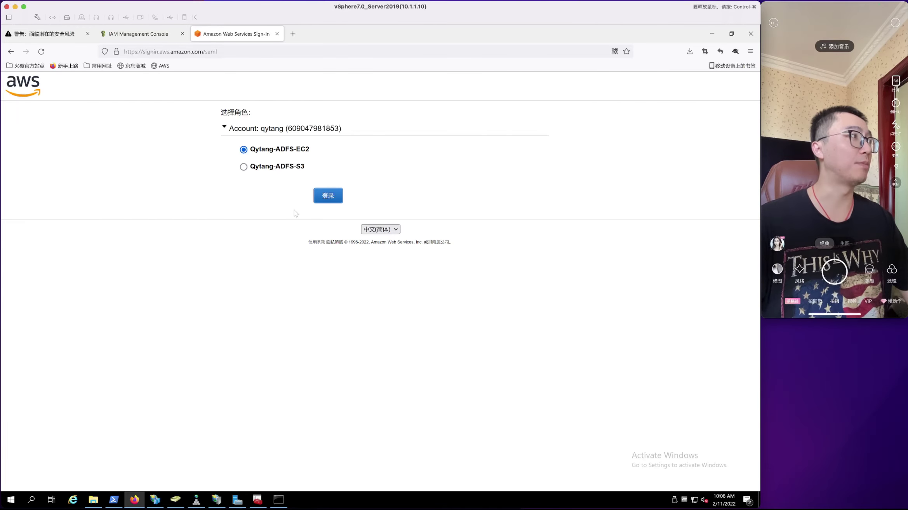
click(327, 197)
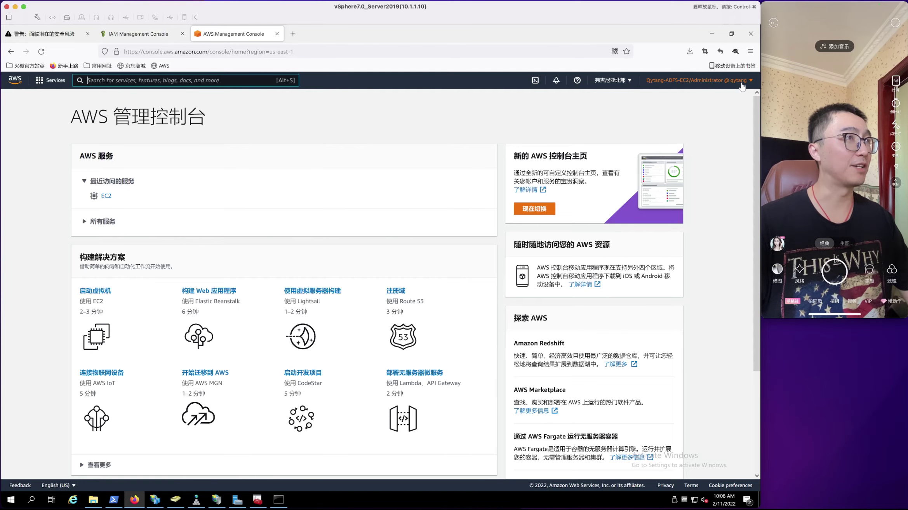
- Open S3 as the EC2 role to see access denied, then sign out and close Firefox
click(106, 196)
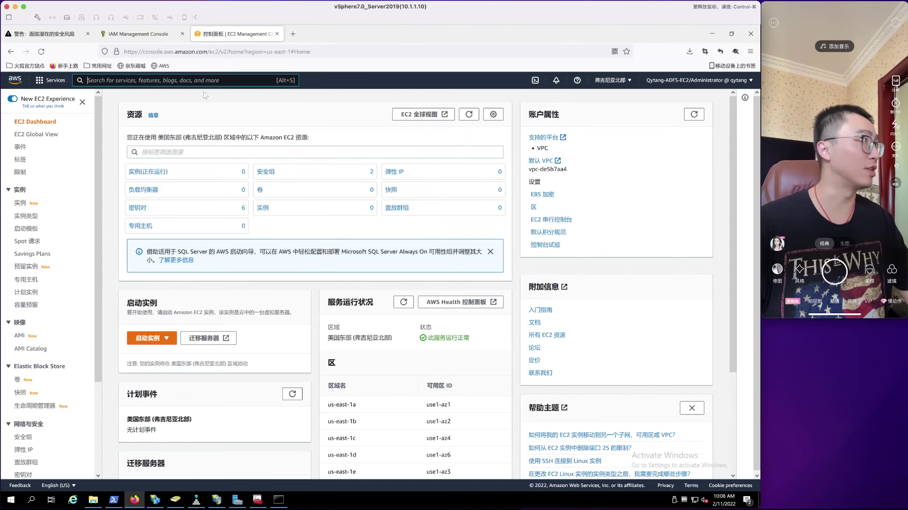
text(S3)
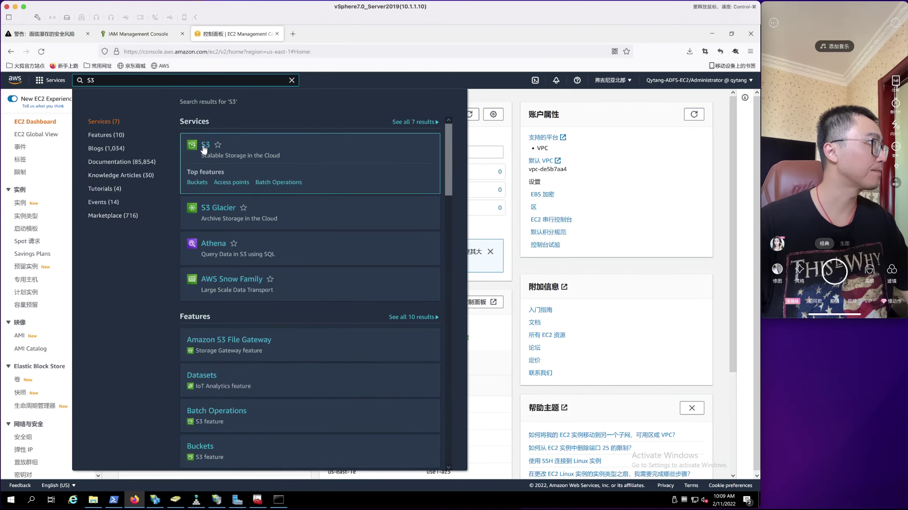
click(203, 145)
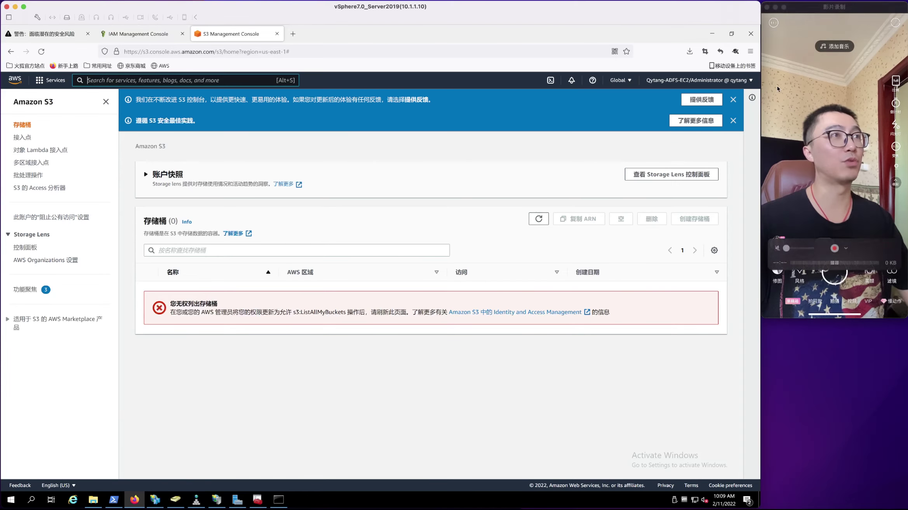
click(752, 82)
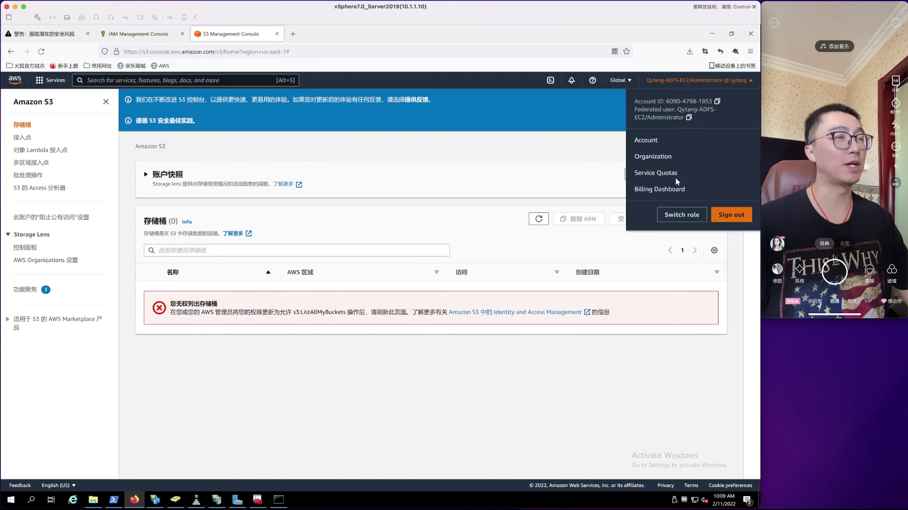
click(730, 219)
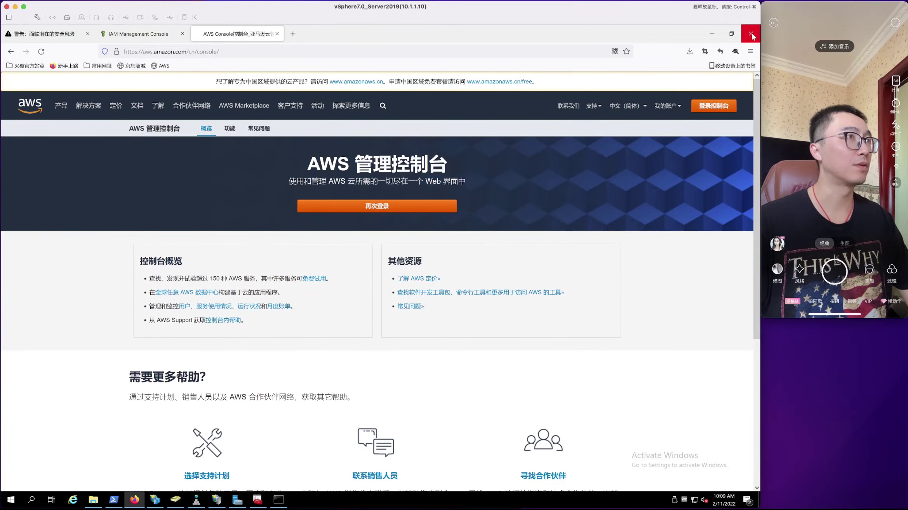
click(751, 34)
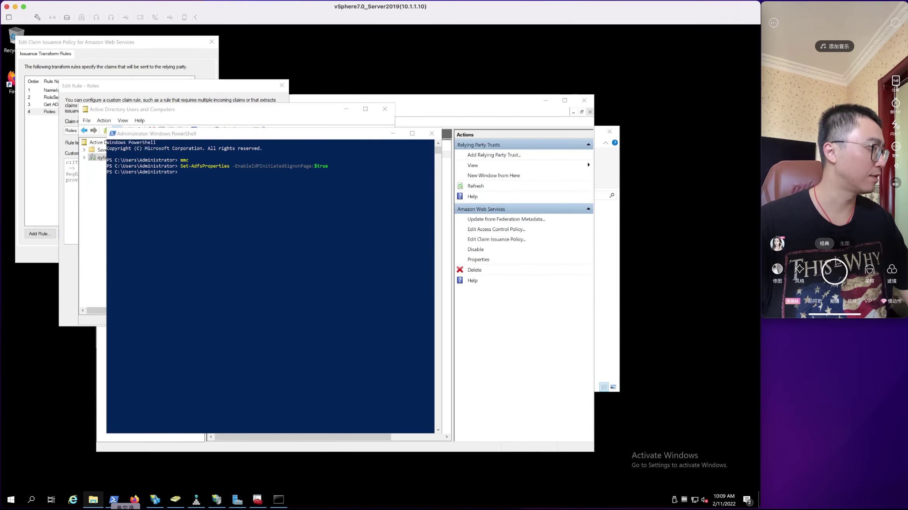
- Reload the AD FS IdpInitiatedSignon page and choose to sign in to Amazon Web Services
click(135, 499)
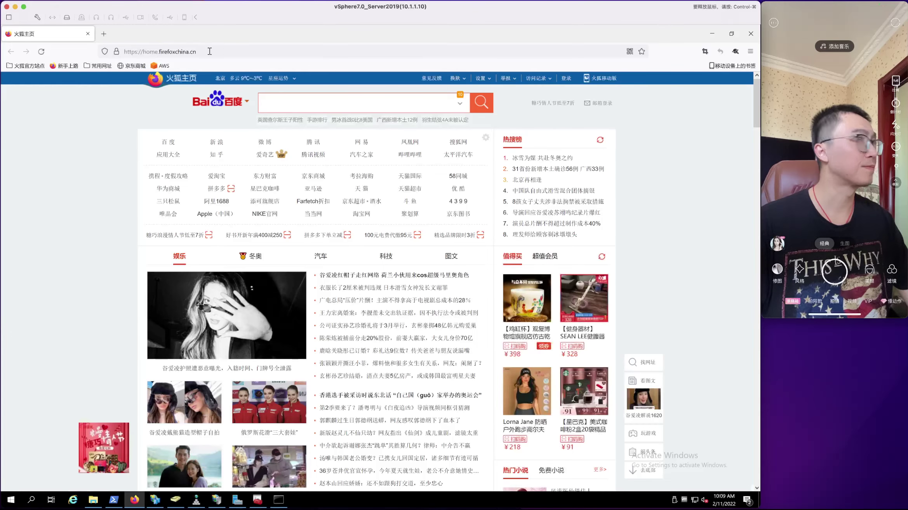
click(210, 51)
text(https://adfs.qytang.com/adfs/ls/IdpInitiatedSignon.aspx)
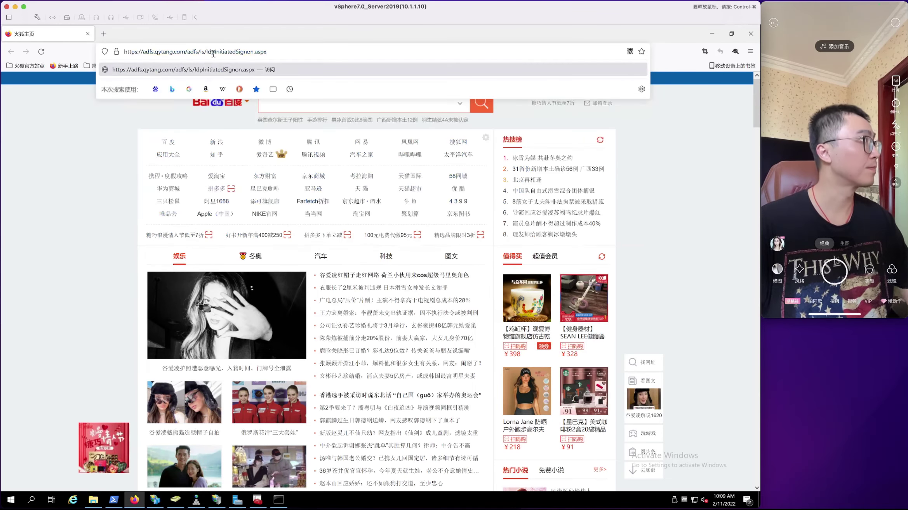
key(Return)
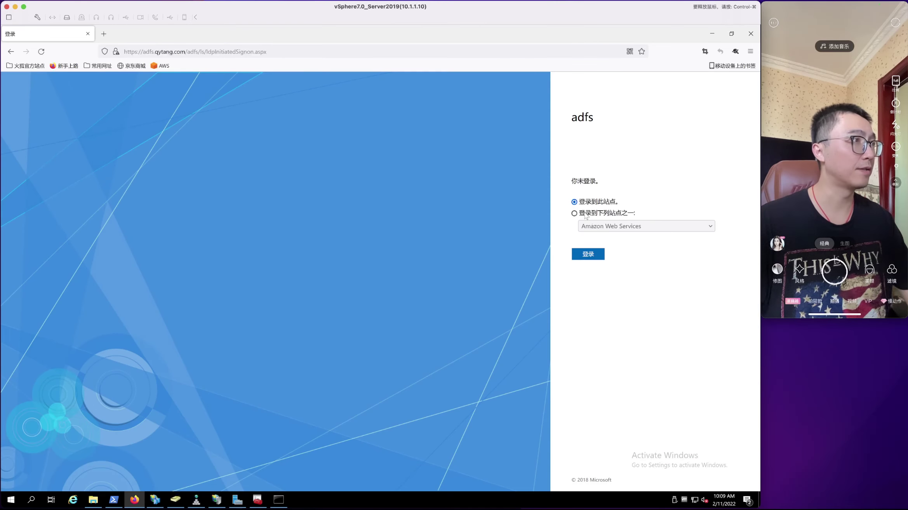
click(585, 216)
click(593, 255)
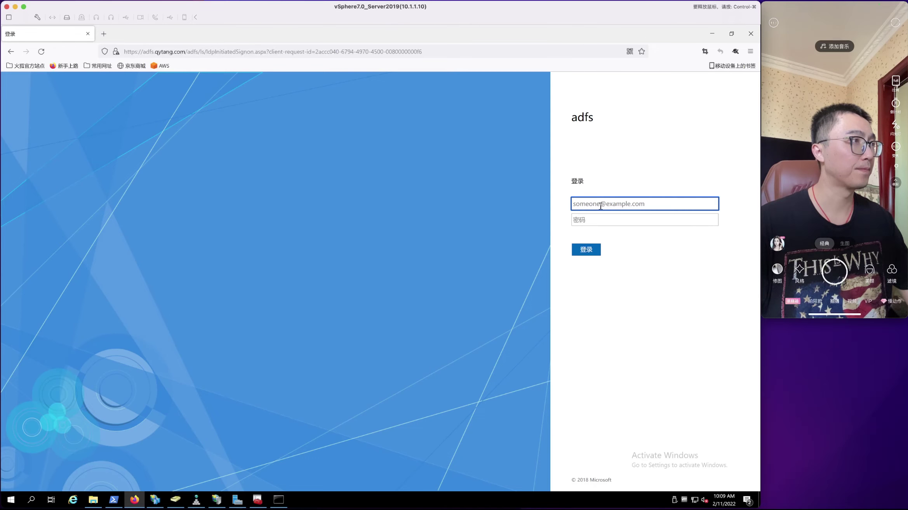
- Enter the domain administrator credentials, then close Firefox unfinished and relaunch it
text(qytang\)
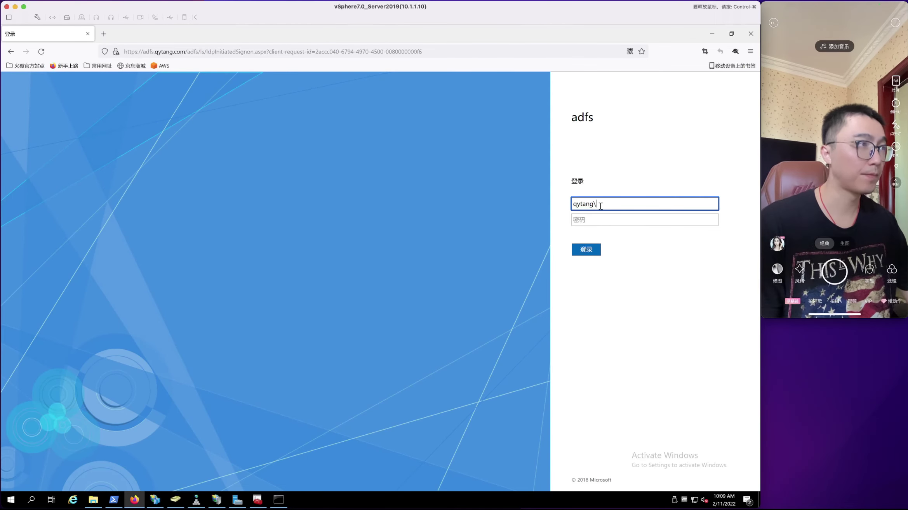
text(administrat)
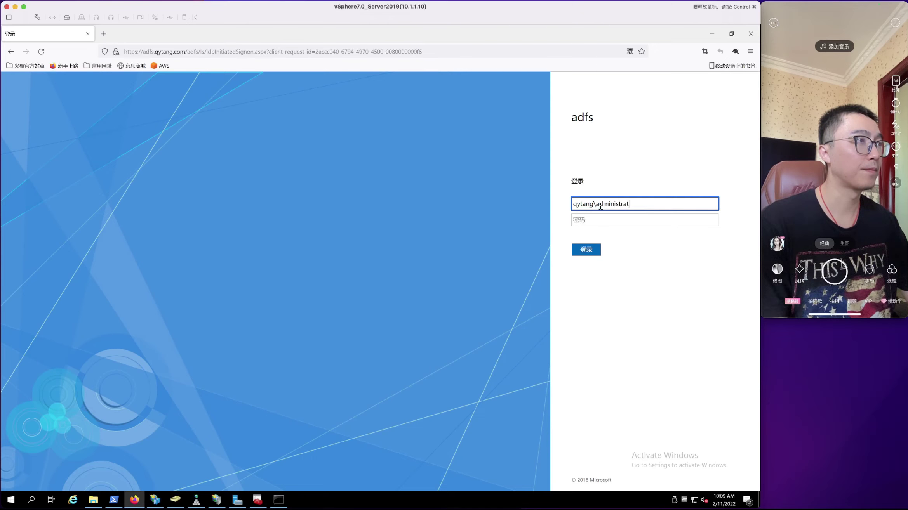
text(or)
key(Tab)
text(•••••)
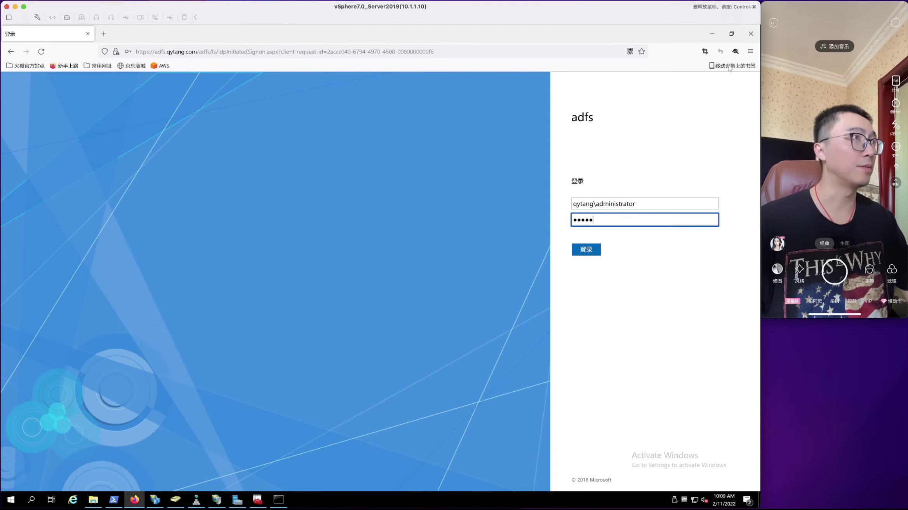
click(751, 34)
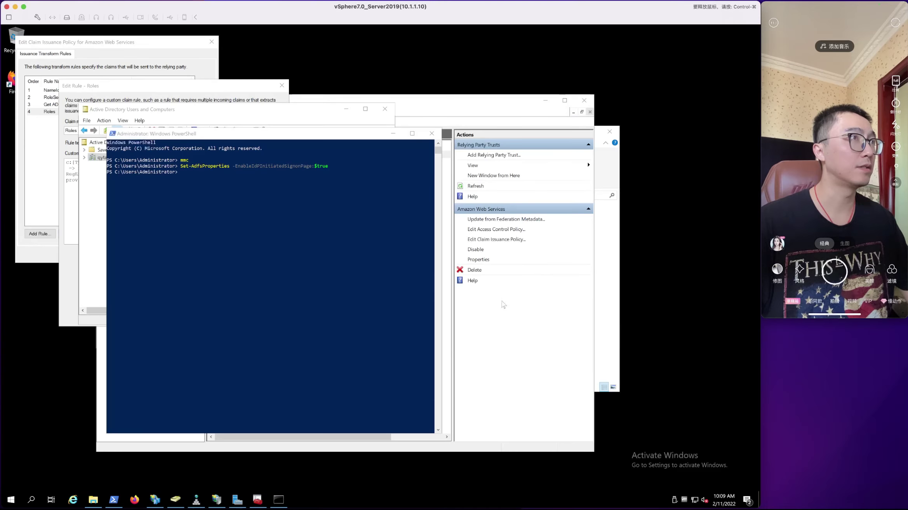
click(135, 500)
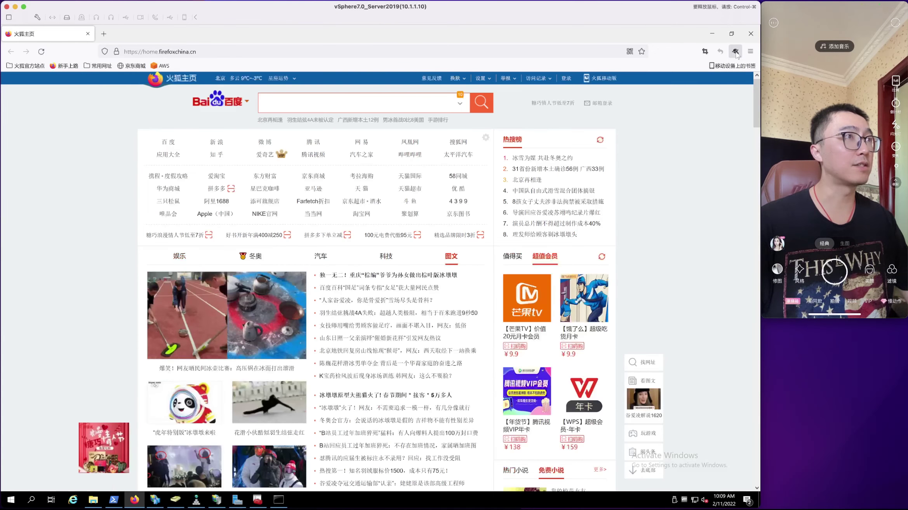
- Move SAML-tracer aside and load the pasted AD FS IdpInitiatedSignon URL in Firefox
click(735, 51)
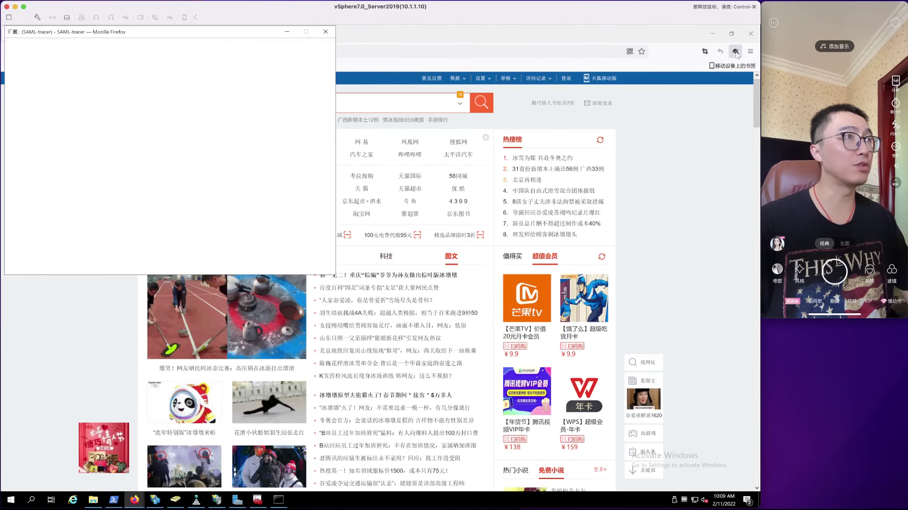
drag(155, 32, 352, 162)
click(214, 52)
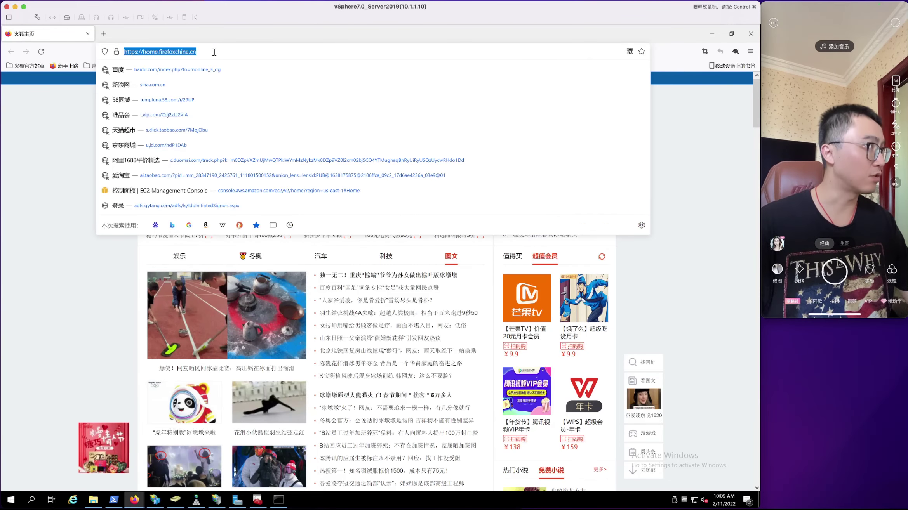
text(https://adfs.qytang.com/adfs/ls/IdpInitiatedSignon.aspx)
key(Return)
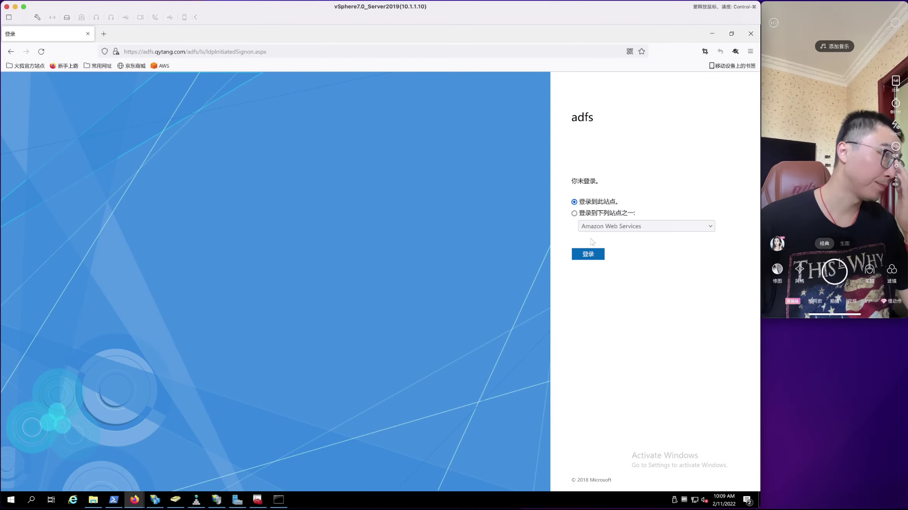
- Choose 登录到下列站点之一 and sign in with the domain administrator's username and password
click(595, 216)
click(587, 255)
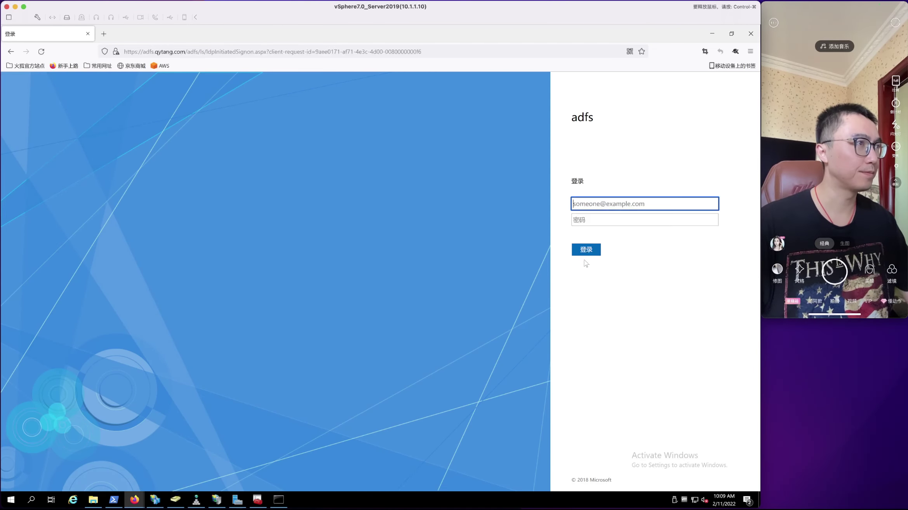
text(qytang\ad)
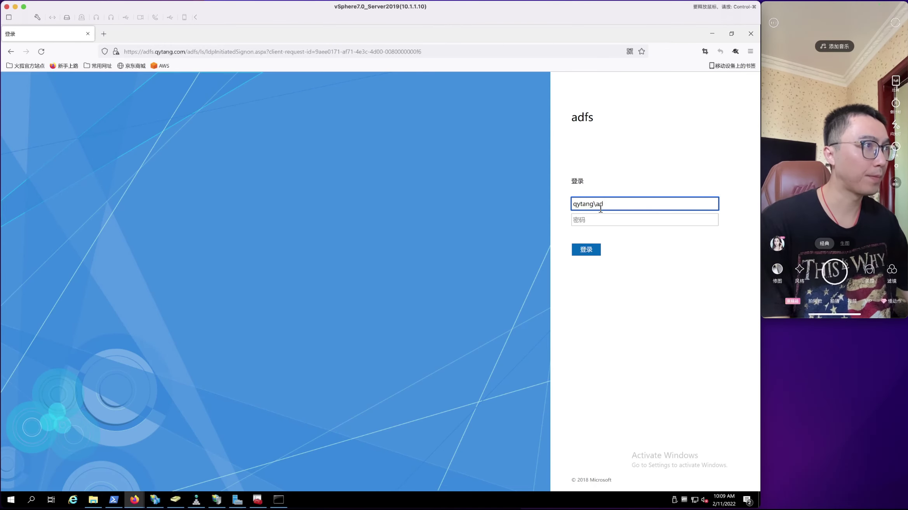
text(ministrator)
key(Tab)
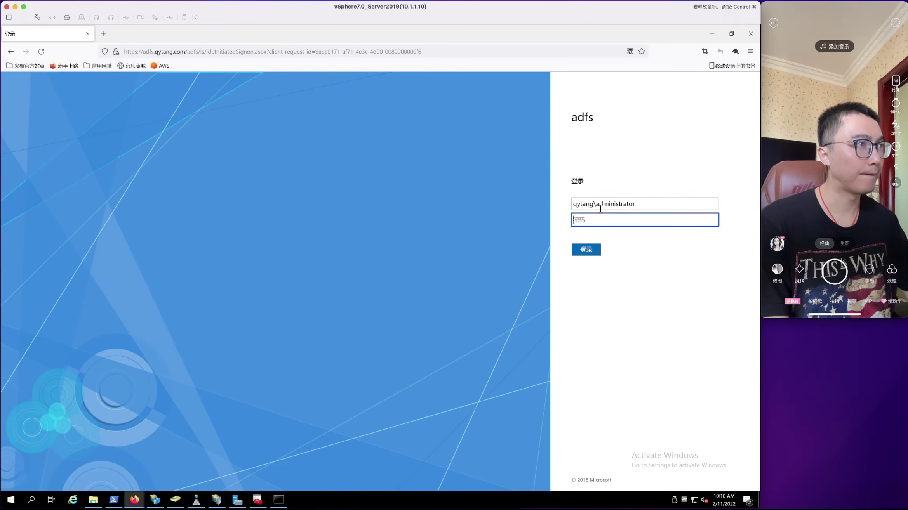
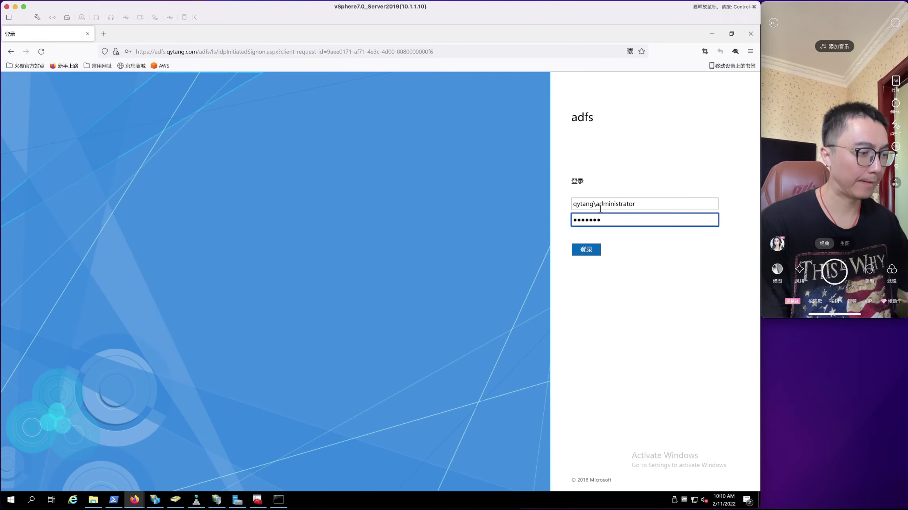
click(592, 253)
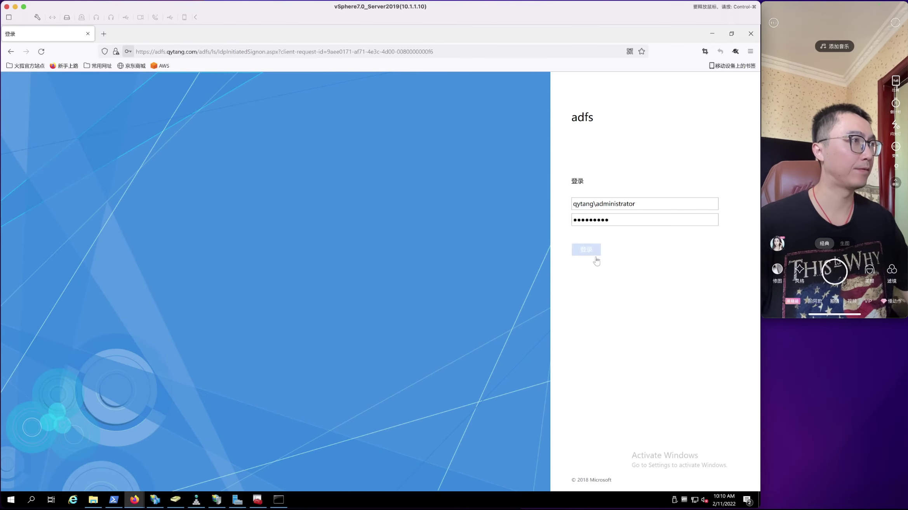
- Decline saving the password and sign in to AWS with the Qytang-ADFS-S3 role
click(248, 159)
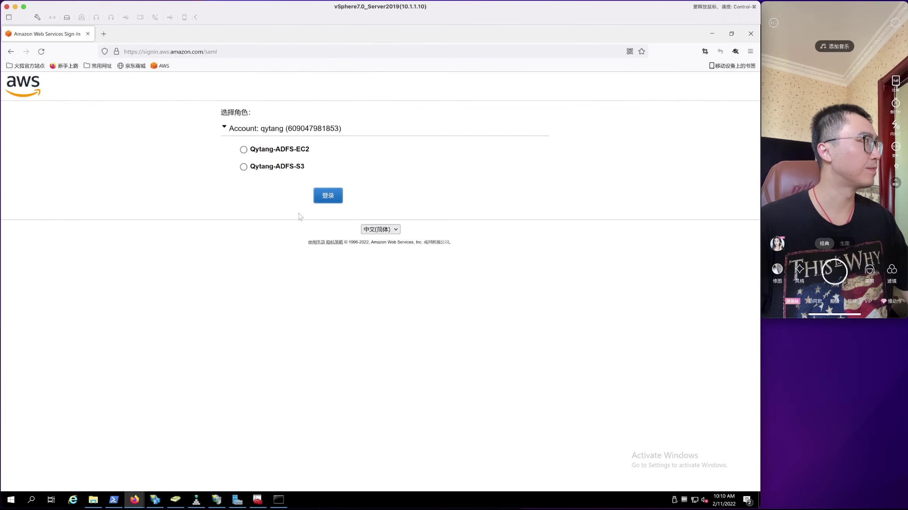
click(280, 172)
click(337, 201)
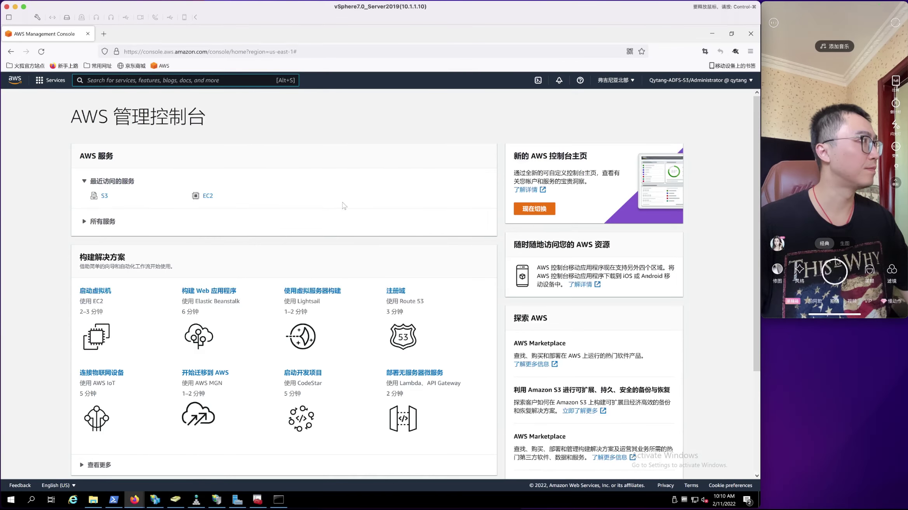
- Open S3 to see the bucket list, then go back and open the EC2 dashboard
click(105, 197)
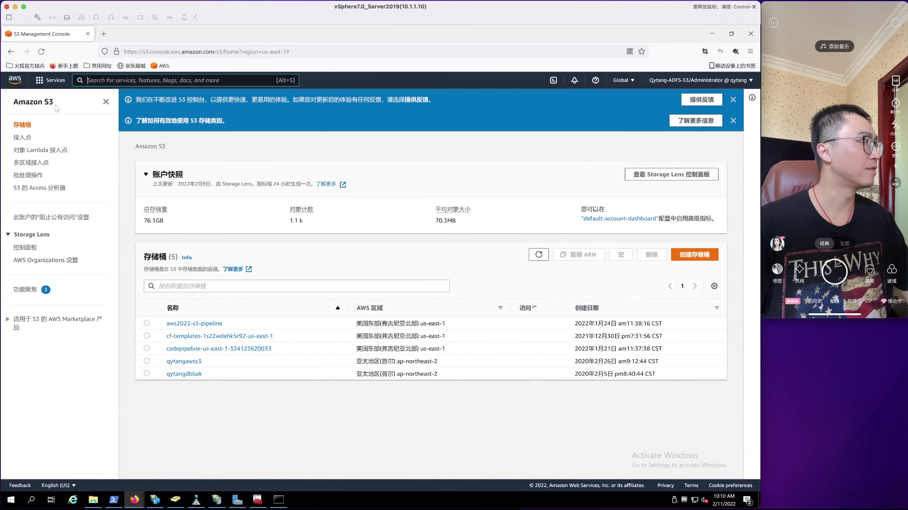
click(11, 51)
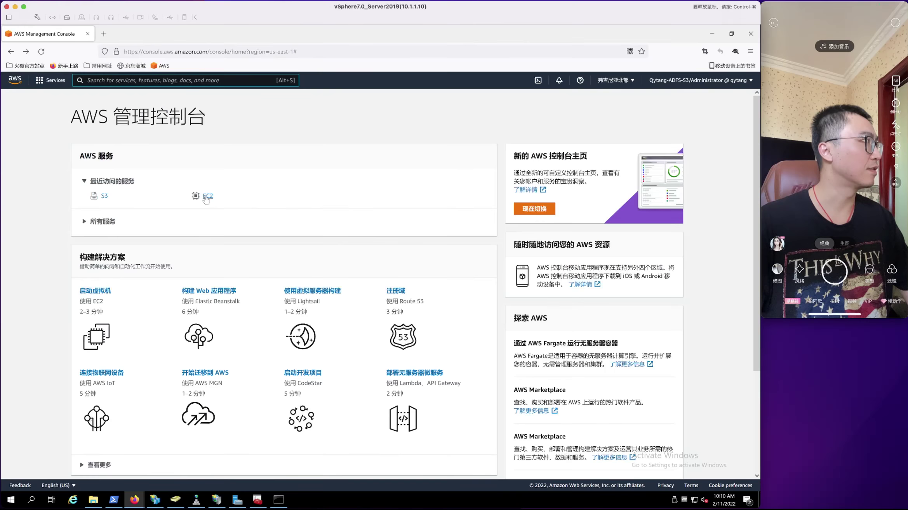
click(207, 197)
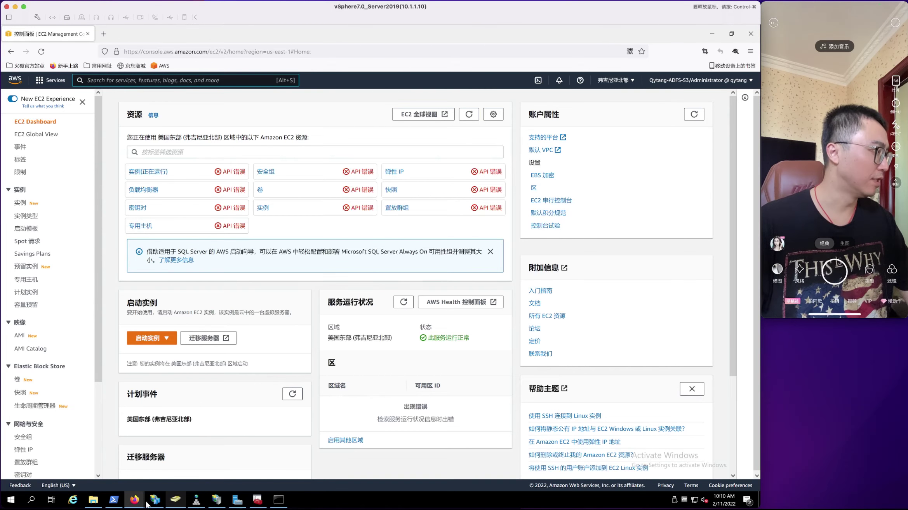
- Select the first POST to signin.aws.amazon.com/saml in SAML-tracer and show its decoded SAML message
mouse_move(134, 504)
click(171, 474)
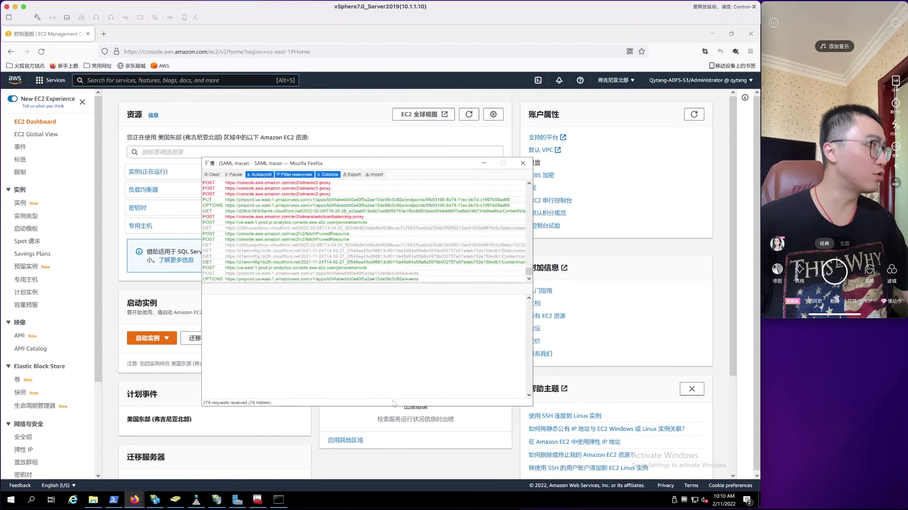
scroll(491, 250, up, 20)
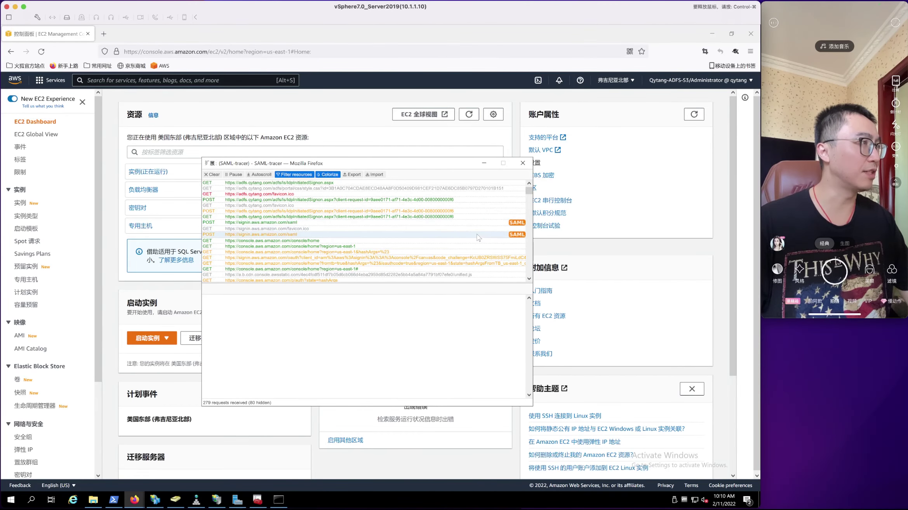
click(477, 234)
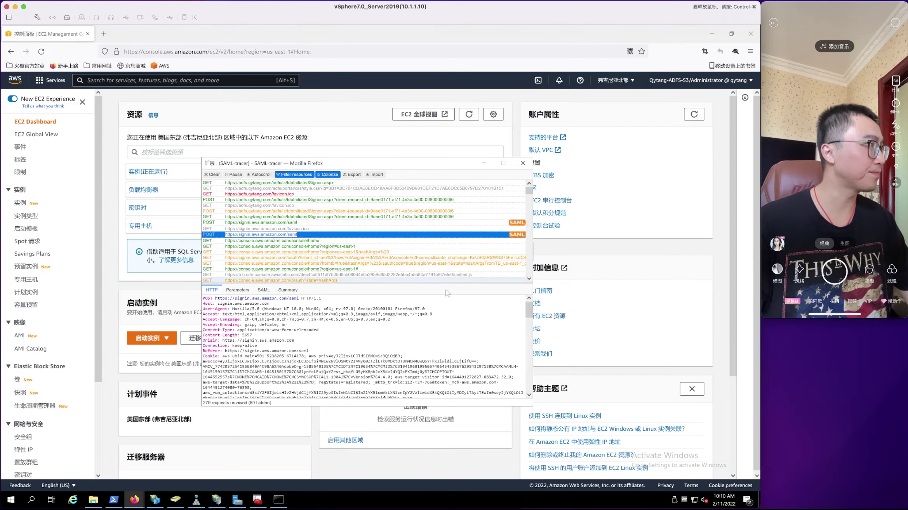
scroll(429, 348, down, 4)
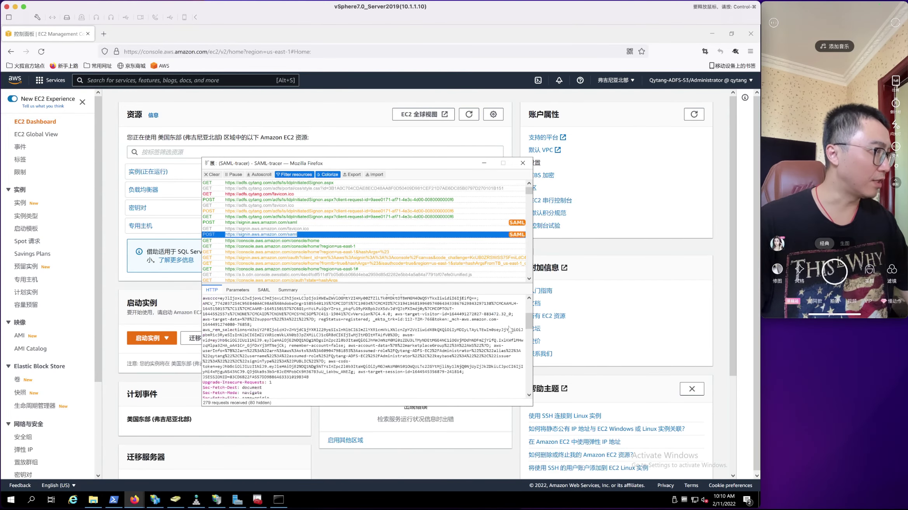
drag(529, 334, 530, 307)
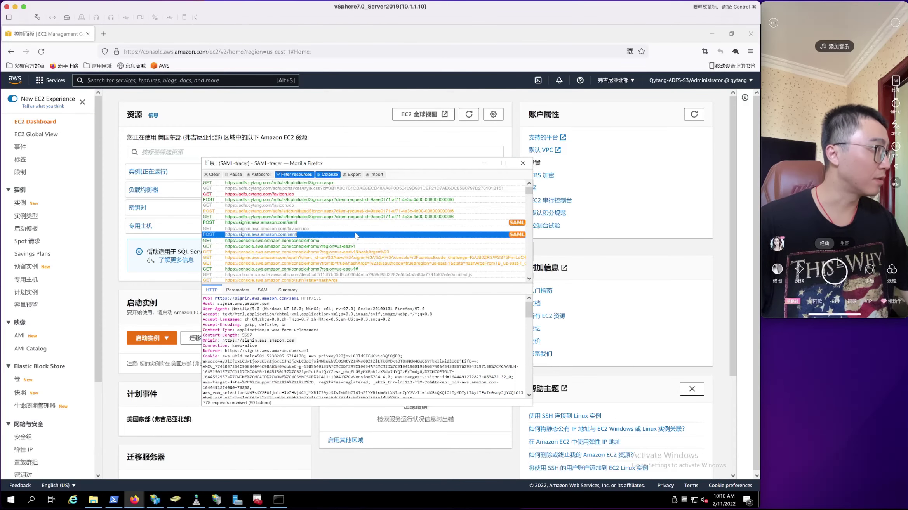
click(392, 225)
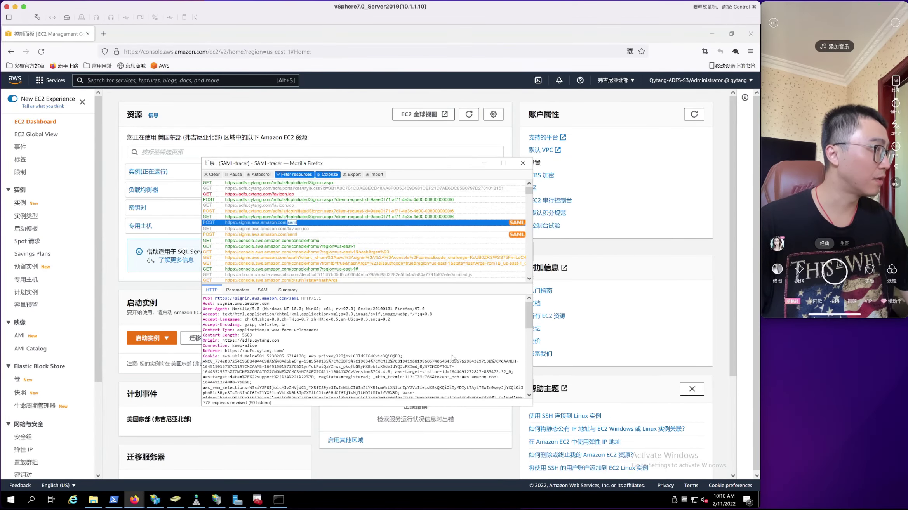
scroll(388, 342, down, 3)
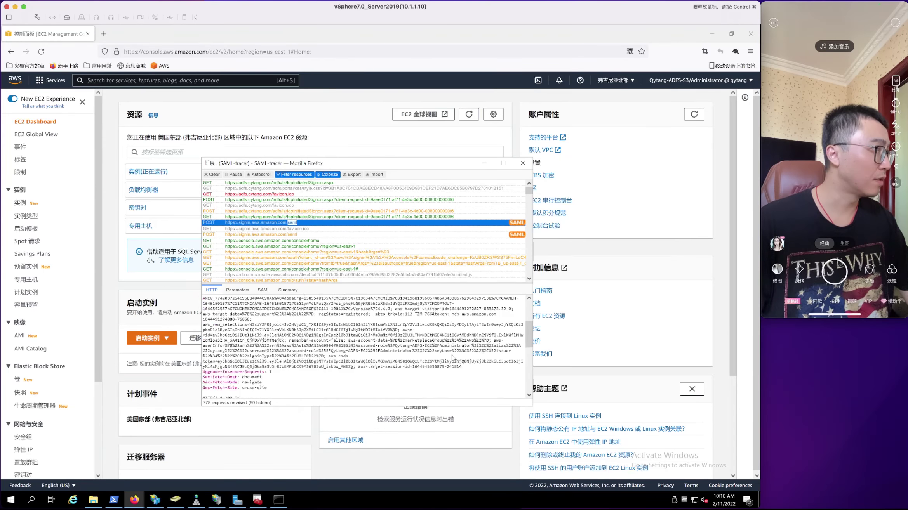
click(264, 291)
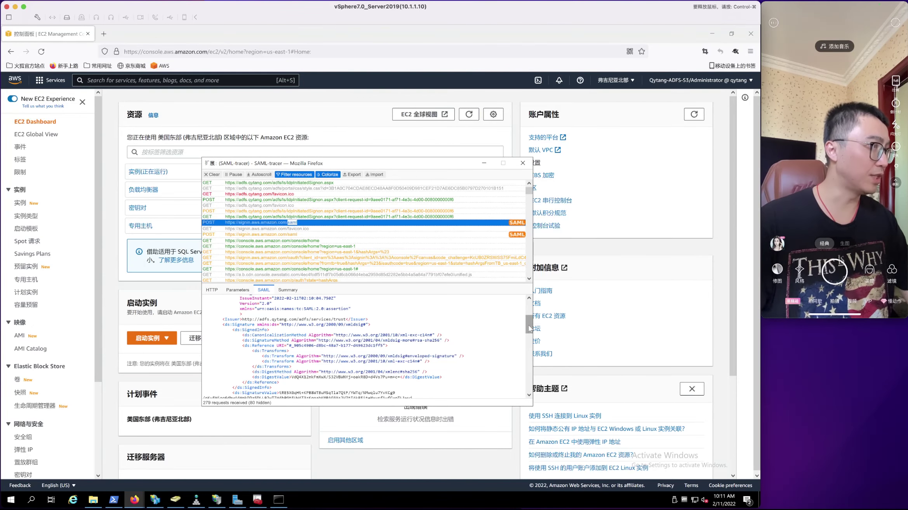
drag(529, 329, 529, 315)
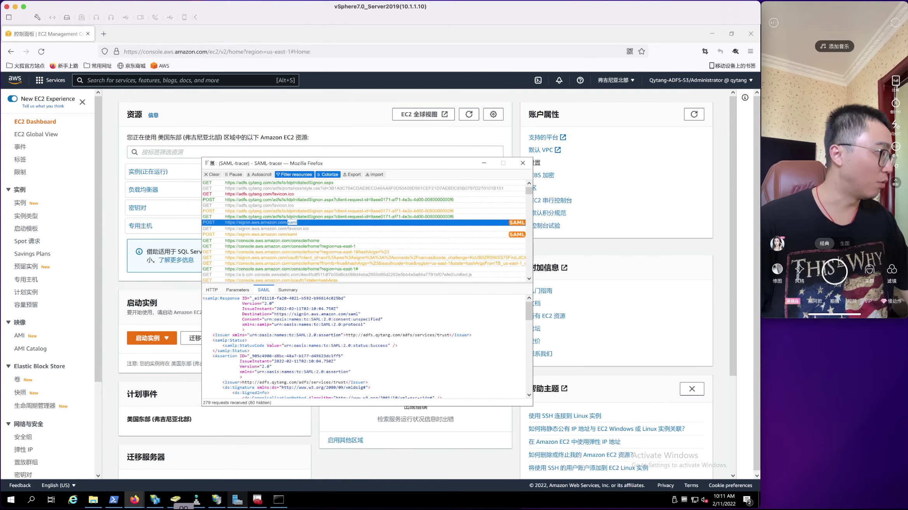
mouse_move(237, 500)
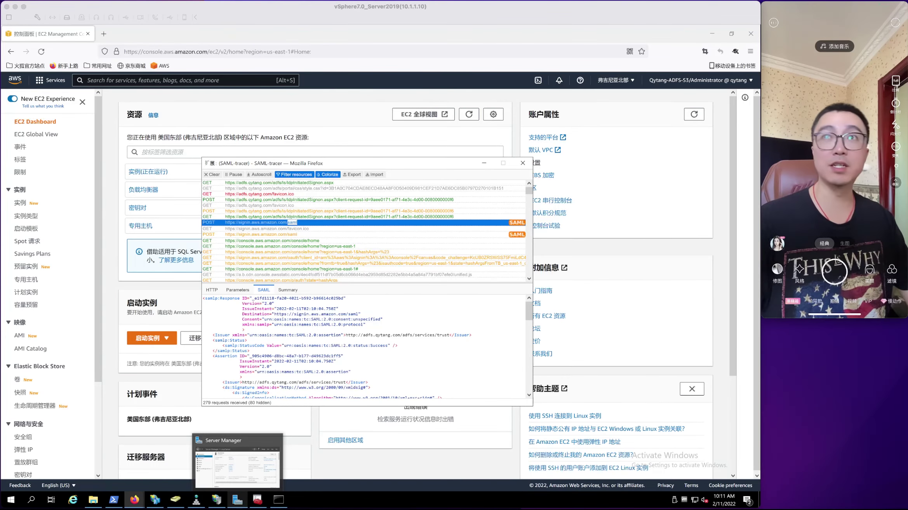
key(ctrl+Right)
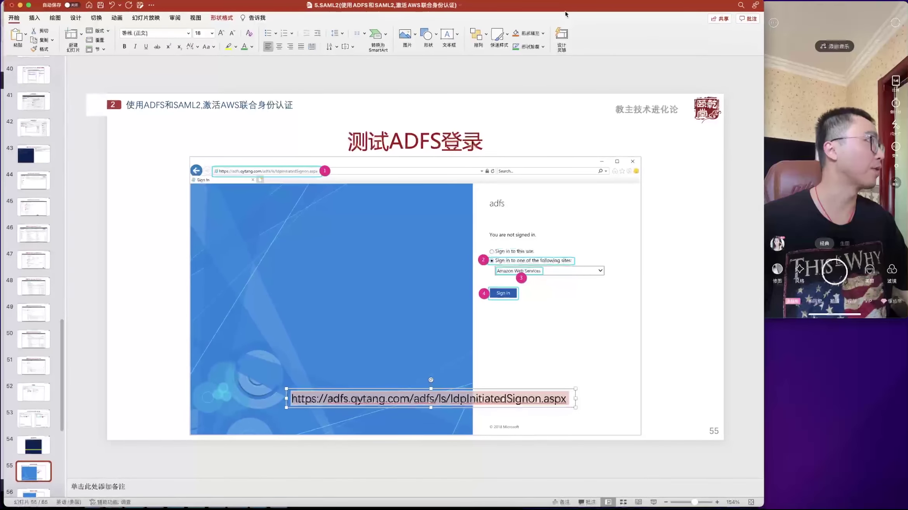
click(671, 288)
scroll(671, 288, up, 14)
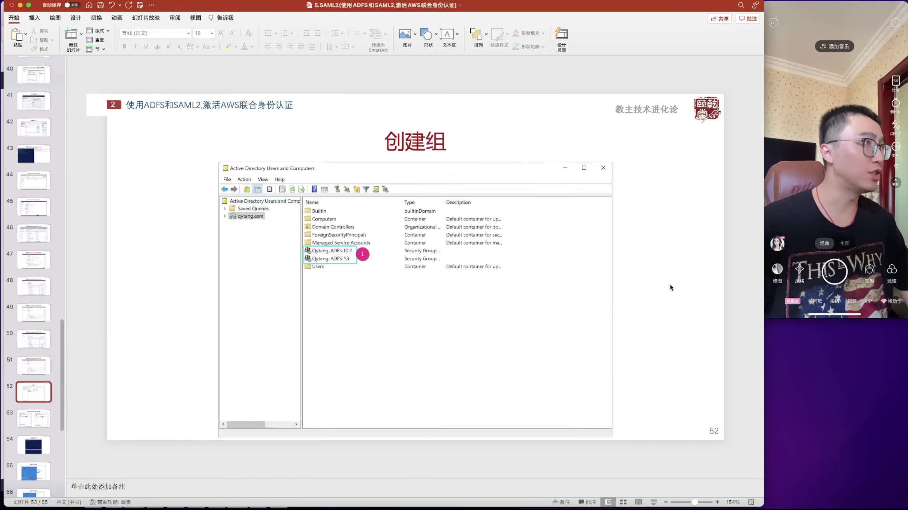
scroll(671, 288, up, 18)
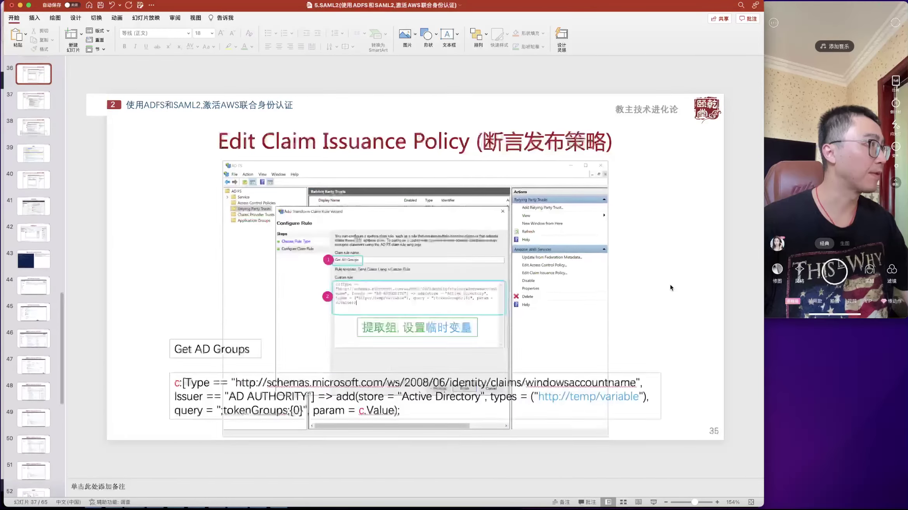
scroll(671, 288, up, 7)
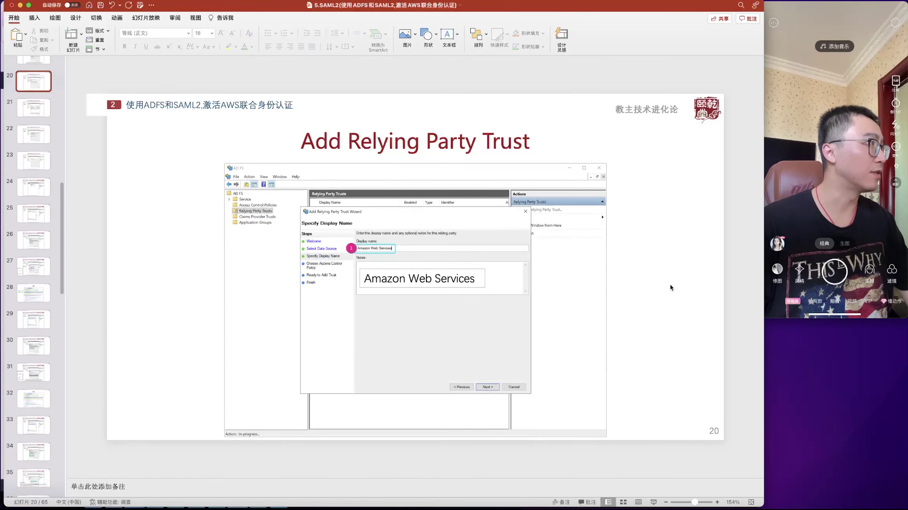
scroll(671, 288, down, 11)
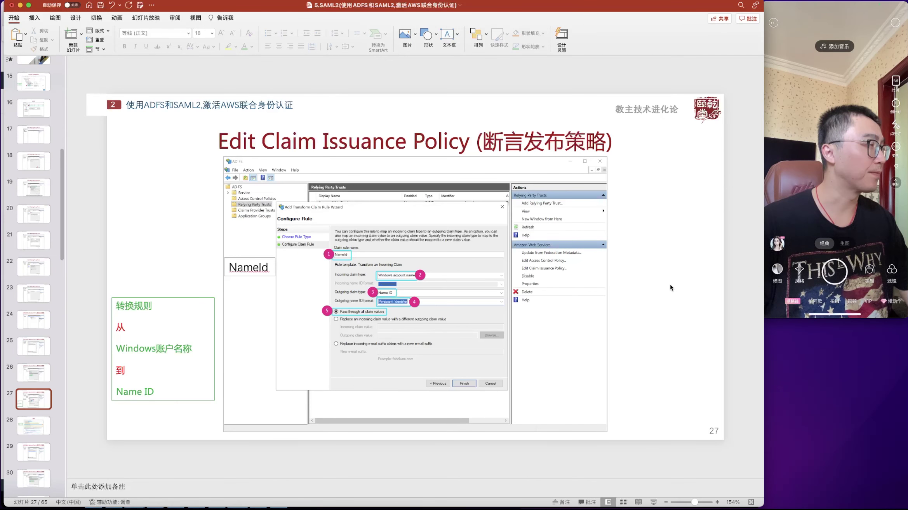
scroll(671, 288, up, 1)
scroll(671, 288, down, 1)
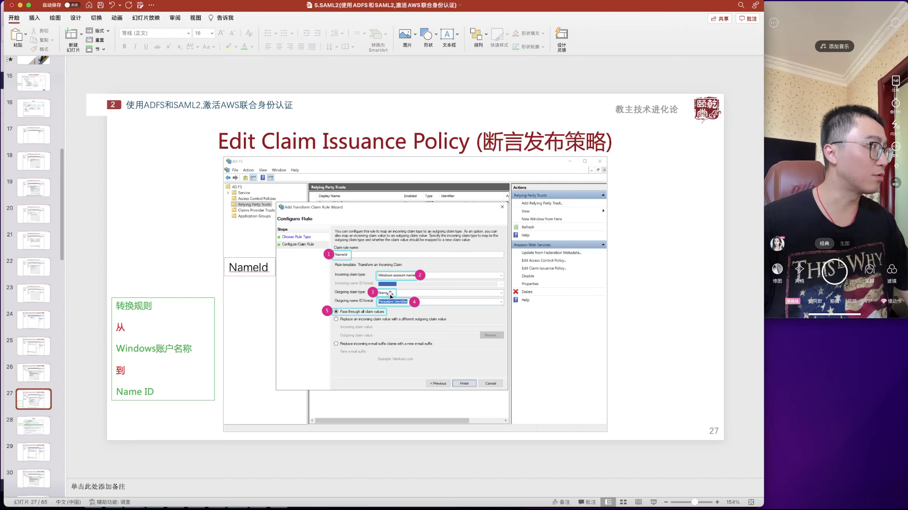
key(Down)
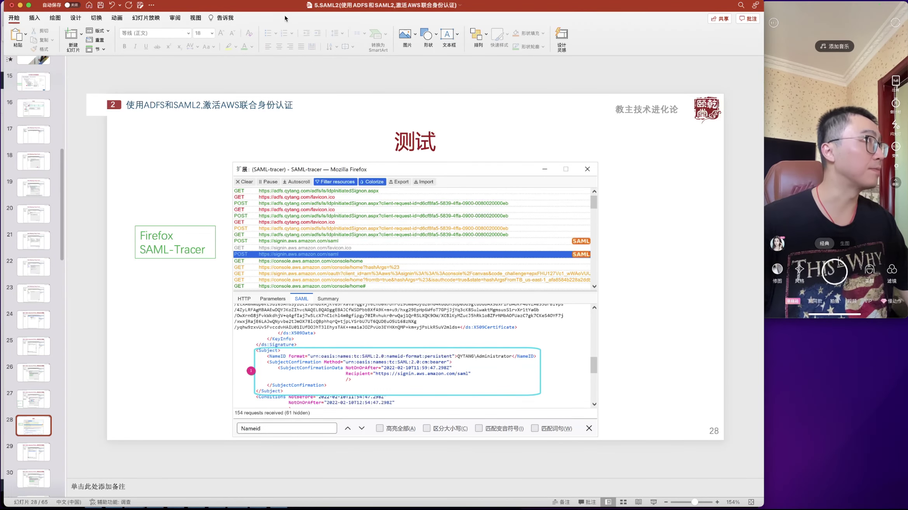
key(super+Tab)
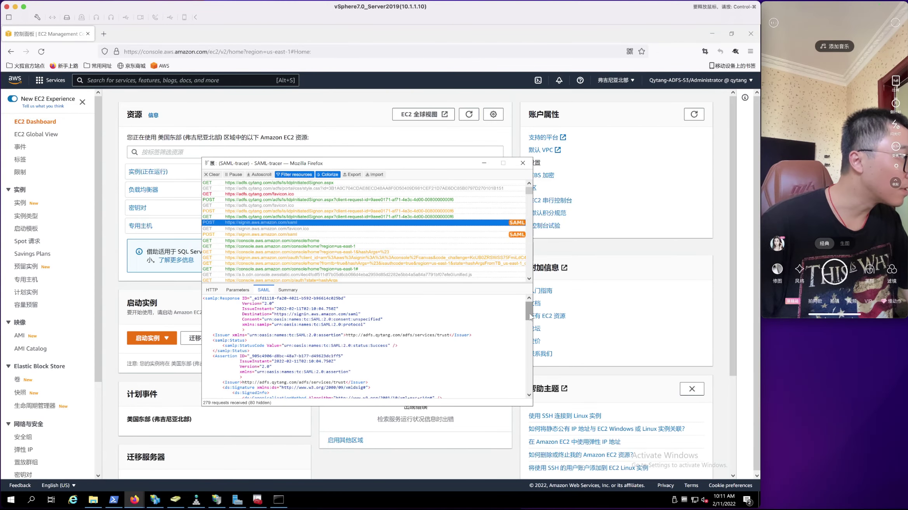
- Scroll to the assertion's Subject, highlight the NameID value, then bring up PowerPoint slide 28
drag(530, 317, 531, 356)
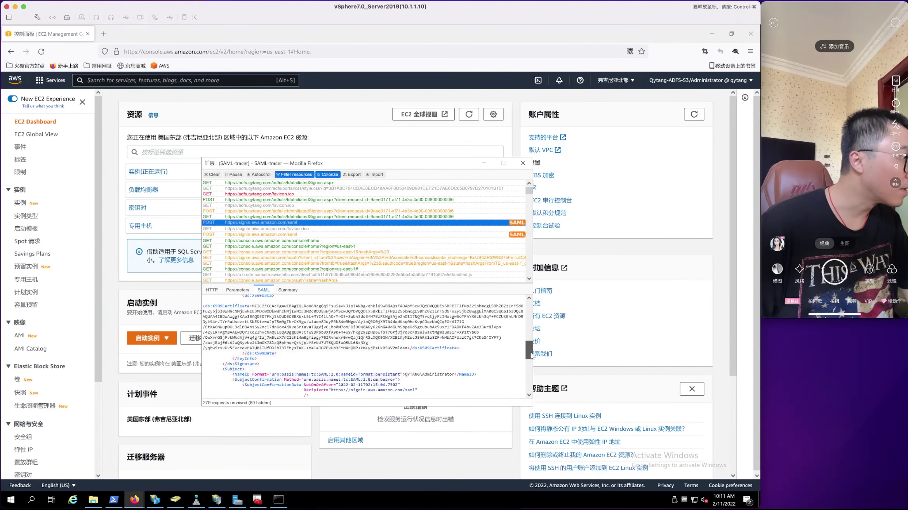
scroll(449, 351, down, 3)
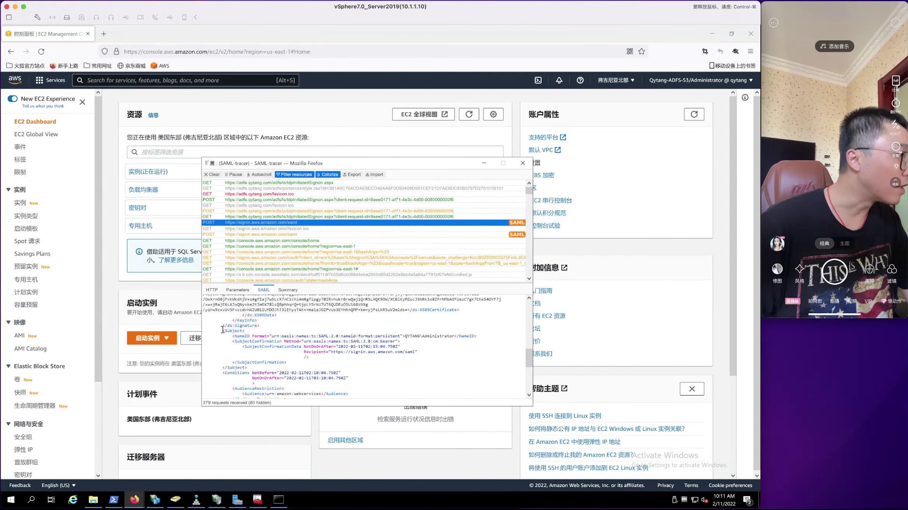
drag(256, 337, 454, 338)
click(417, 338)
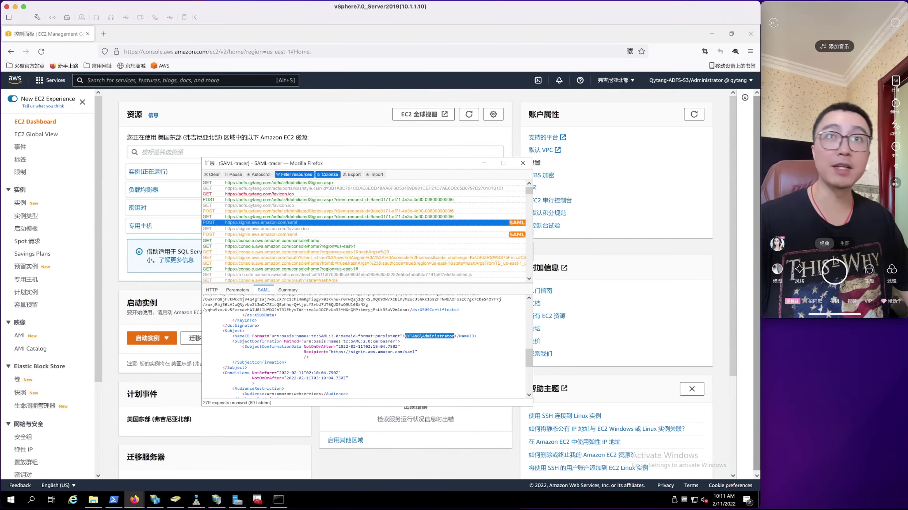
key(super+Tab)
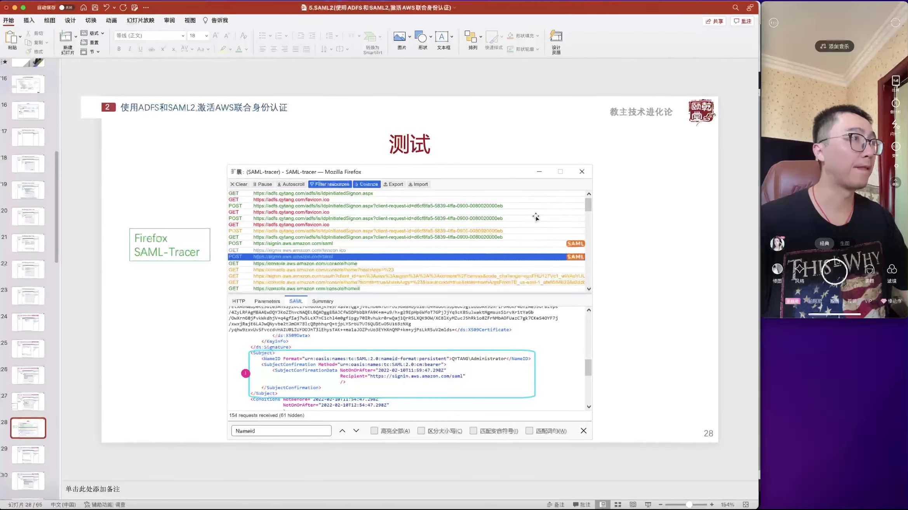
- Step from slide 27 forward to the RoleSessionName slide 31, then return to the VM desktop
key(Up)
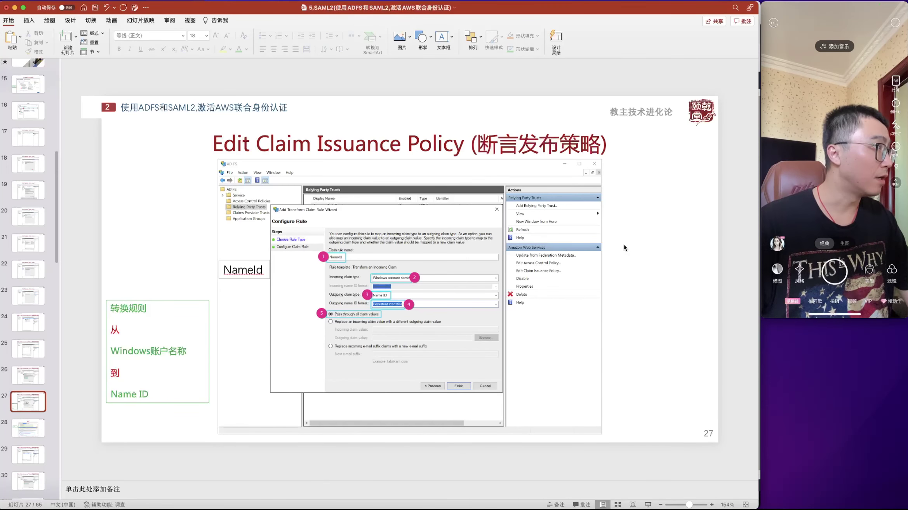
key(Down)
key(Down)
key(Down)
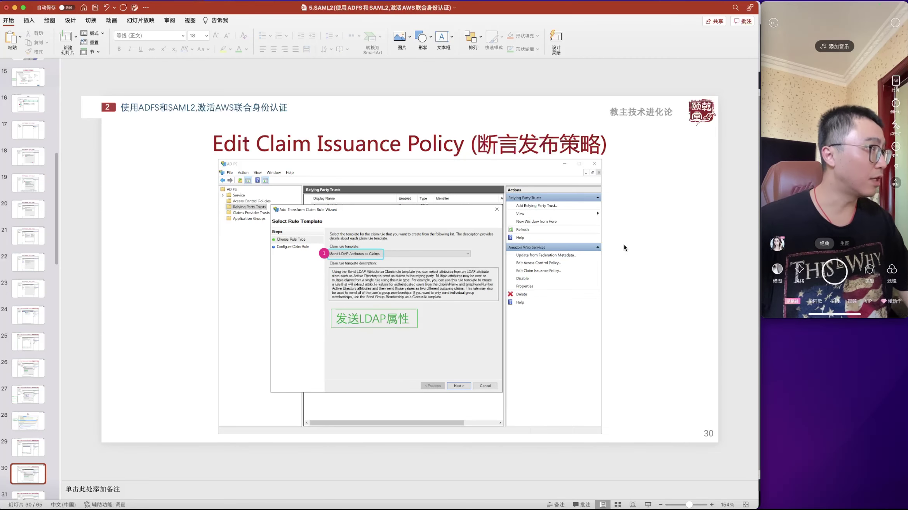
key(Down)
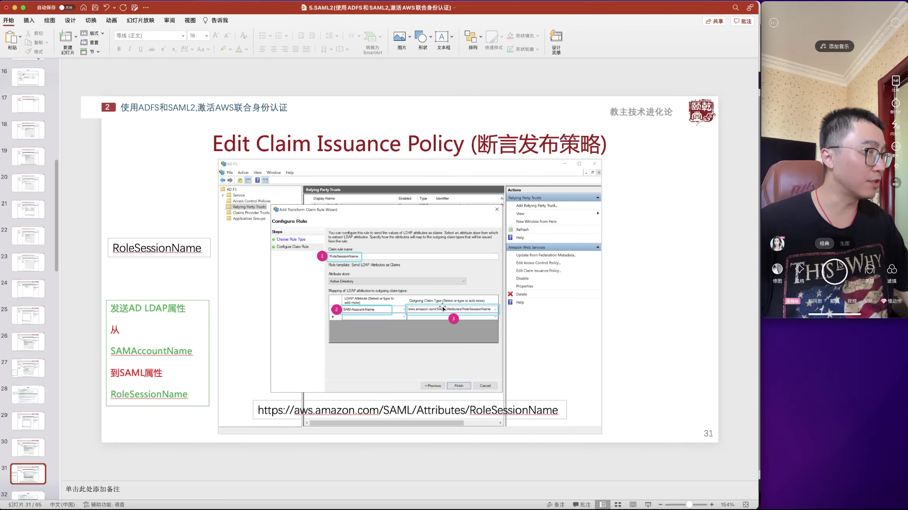
key(ctrl+Left)
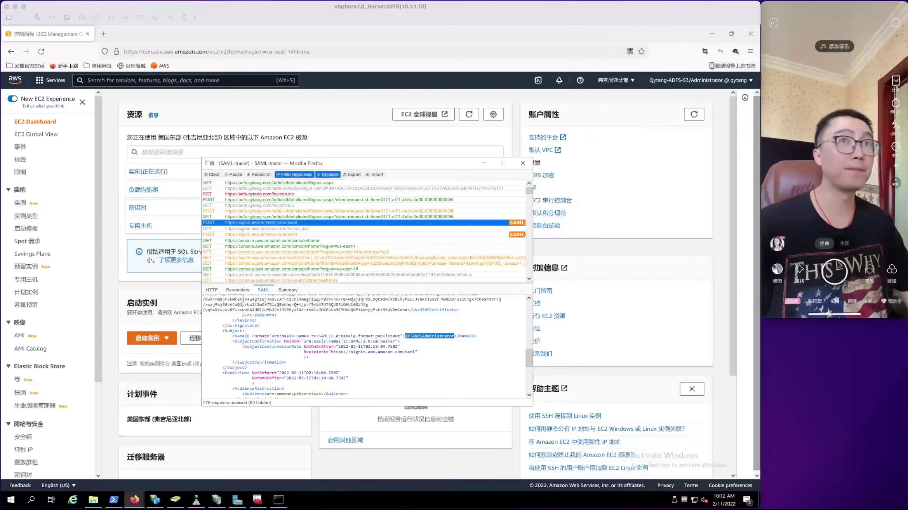
- Scroll to the AttributeStatement, highlight the RoleSessionName value, and switch back to PowerPoint slide 31
click(420, 348)
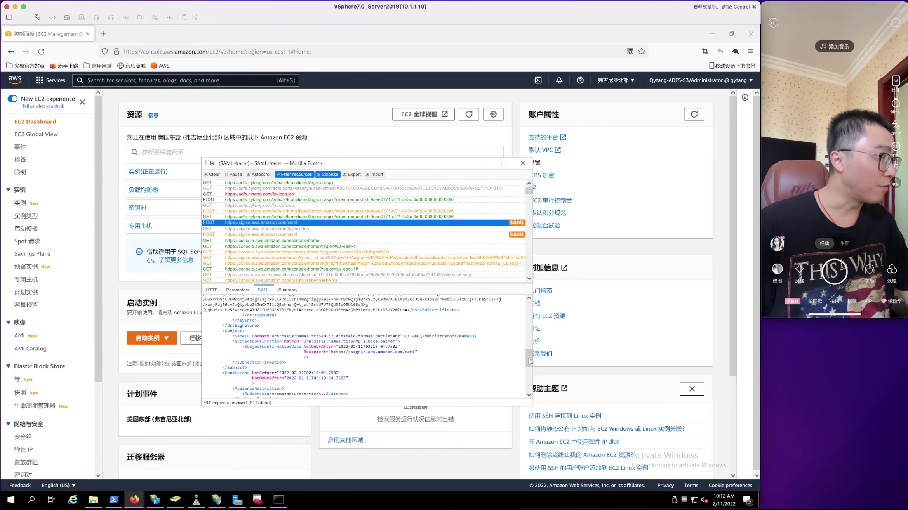
mouse_move(530, 363)
mouse_down()
mouse_move(531, 313)
mouse_move(531, 376)
mouse_up()
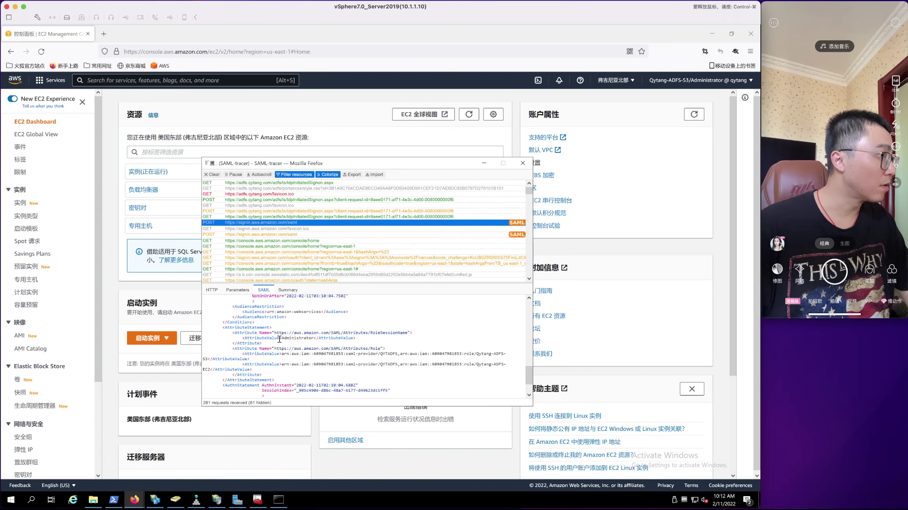
drag(281, 338, 399, 334)
key(super+Tab)
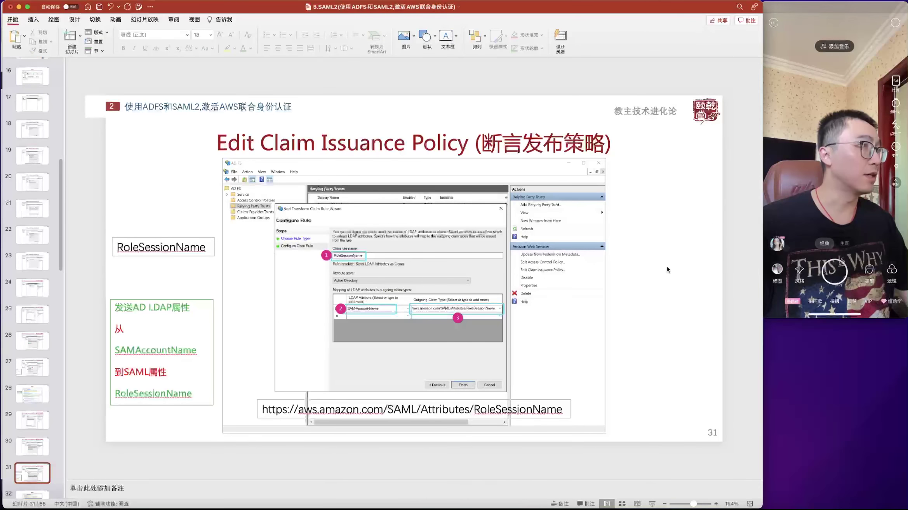
- Advance to the Roles claim rule slide 38, highlight its Role attribute URL, then return to SAML-tracer
key(Down)
key(Down)
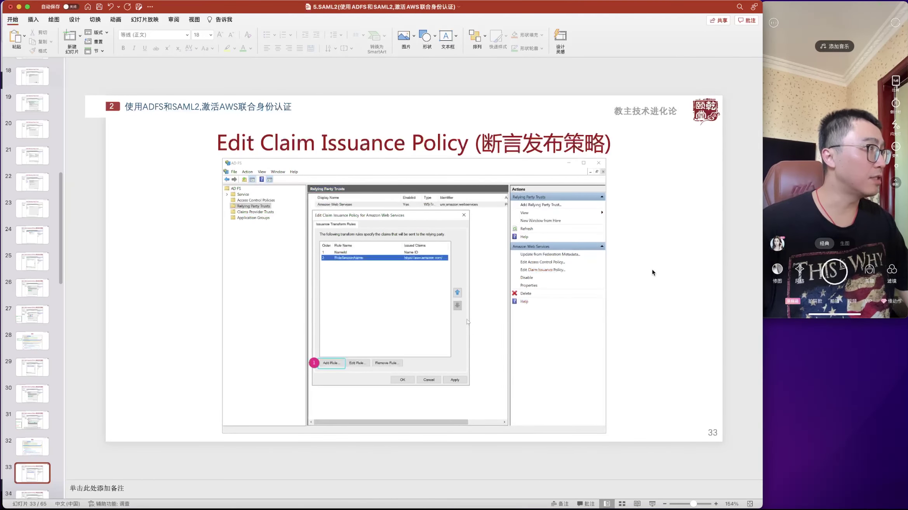
key(Down)
key(Down)
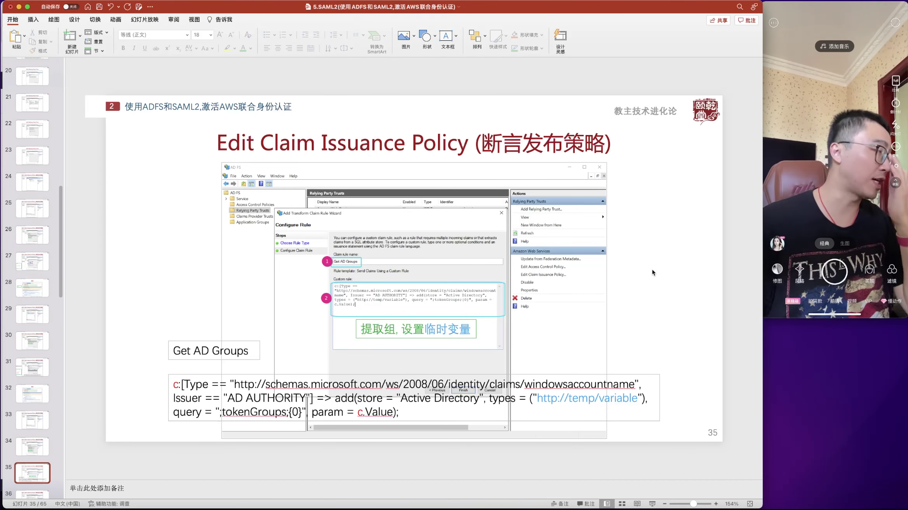
key(Down)
key(Up)
key(Down)
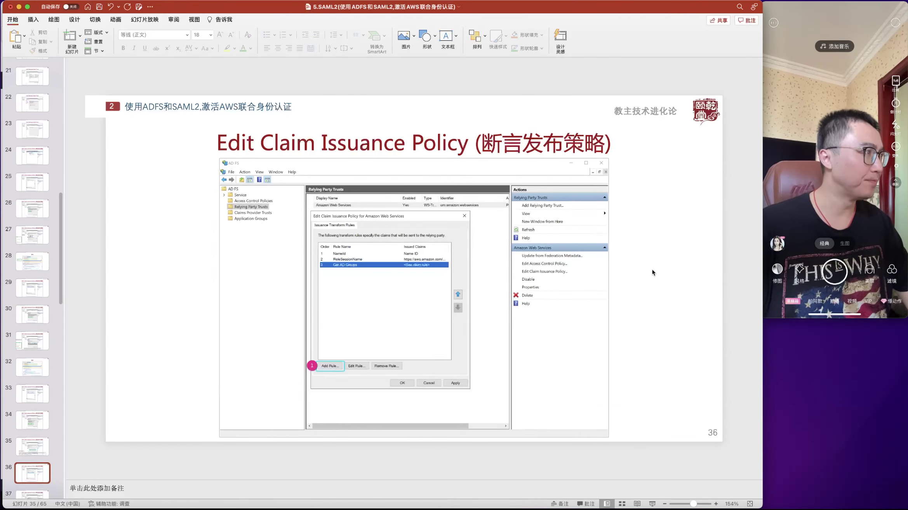
key(Down)
key(Down)
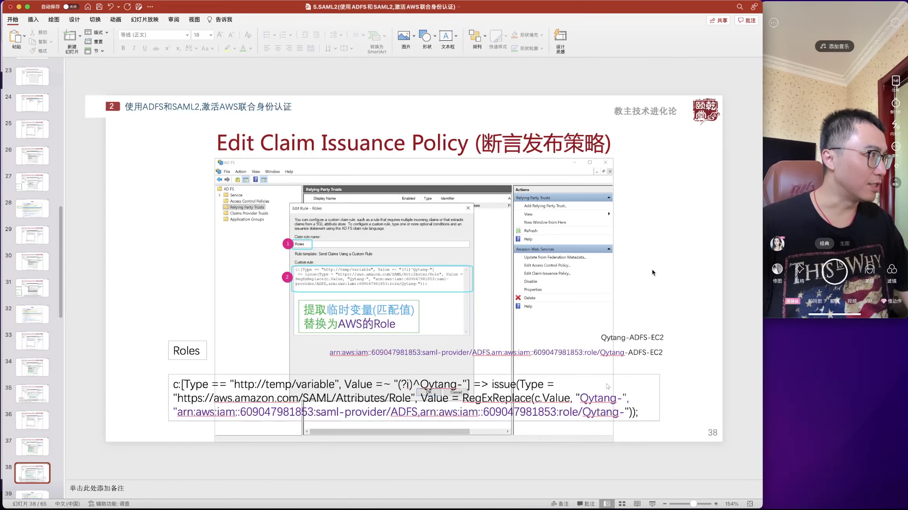
scroll(653, 272, down, 5)
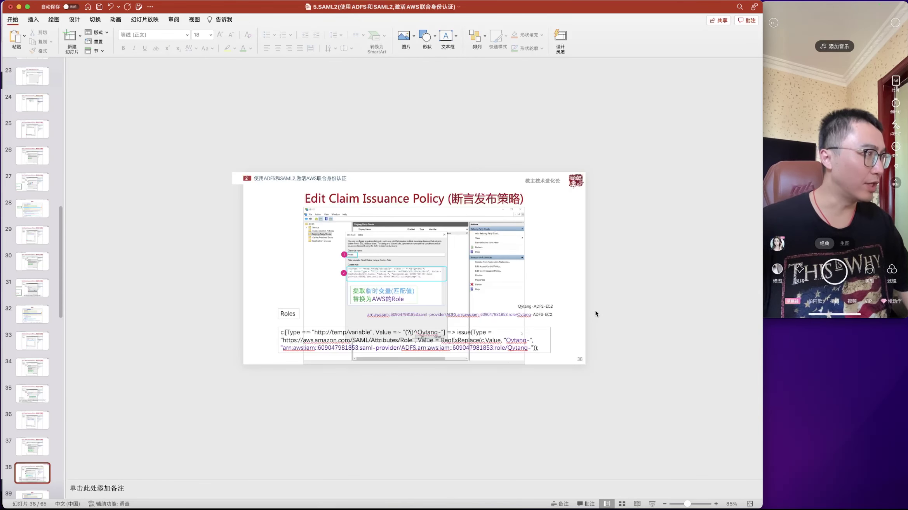
scroll(596, 313, up, 3)
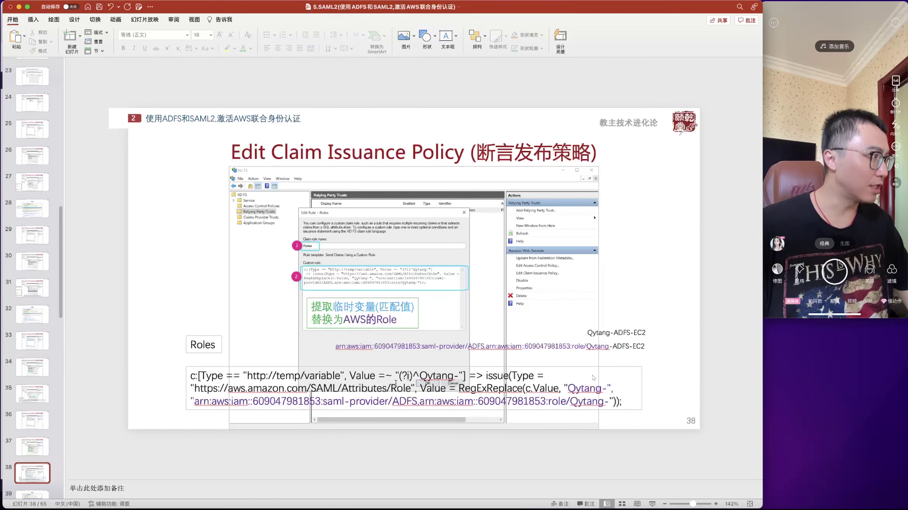
drag(410, 387, 200, 395)
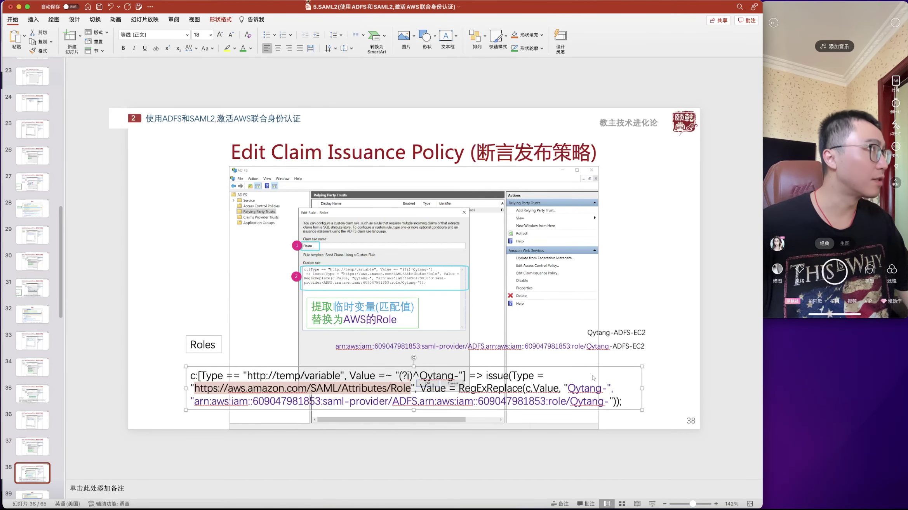
key(super+Tab)
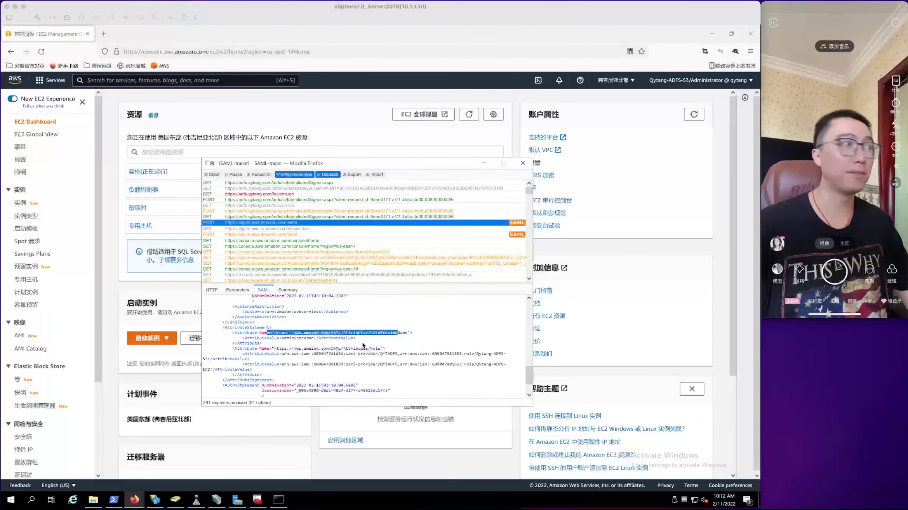
- Highlight the RoleSessionName and Role attribute names and both Qytang-ADFS role ARNs, then return to PowerPoint
click(334, 354)
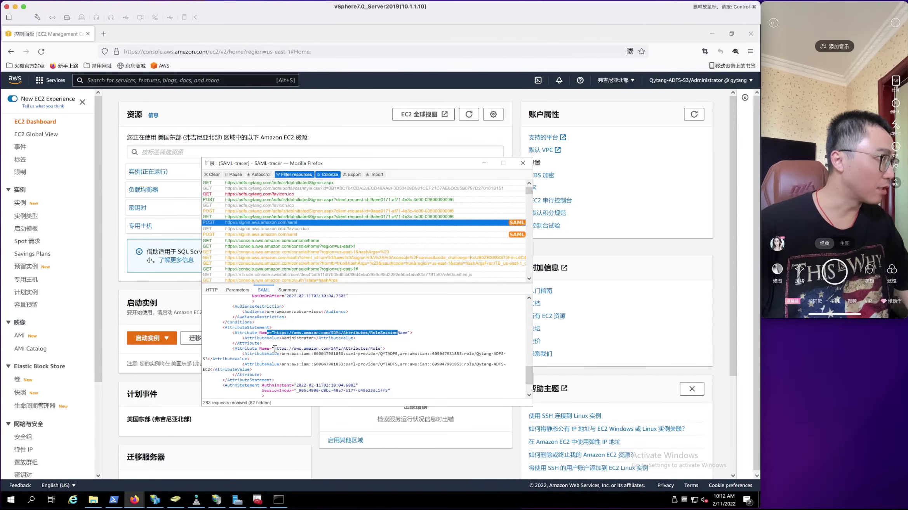
drag(275, 349, 380, 348)
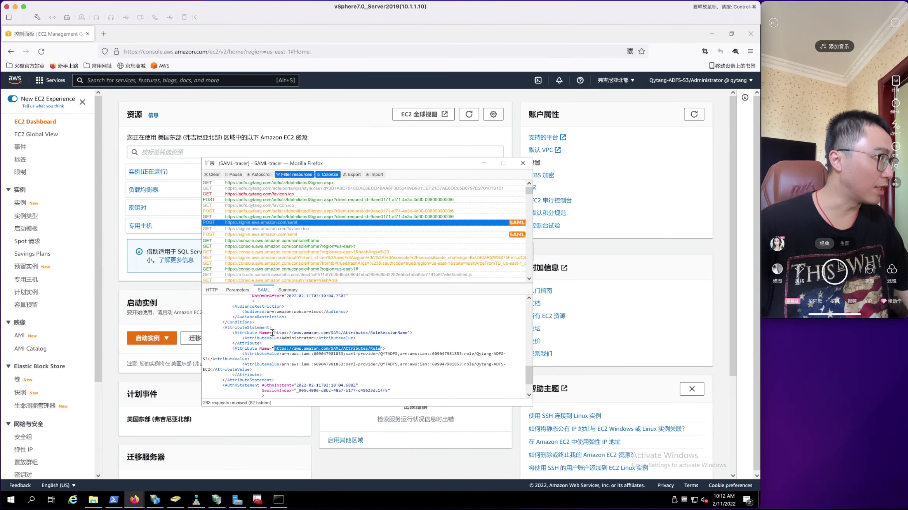
drag(274, 333, 392, 333)
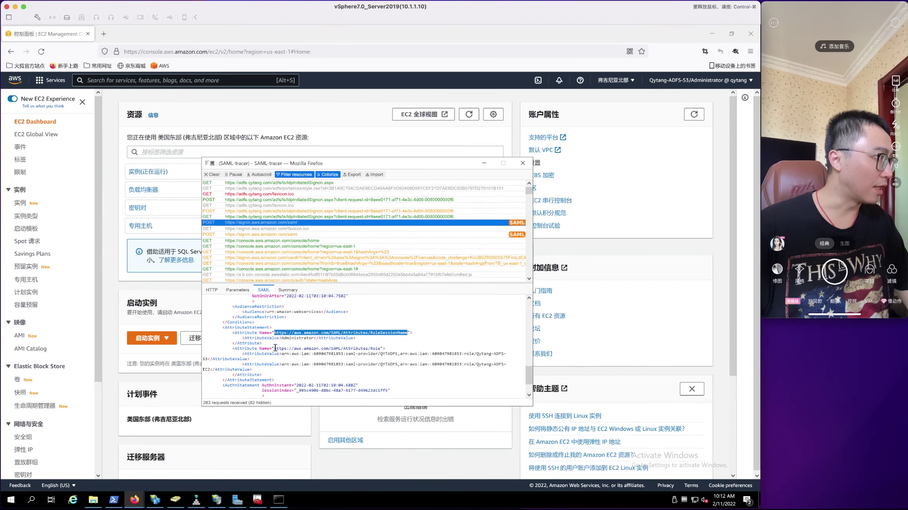
drag(275, 349, 378, 349)
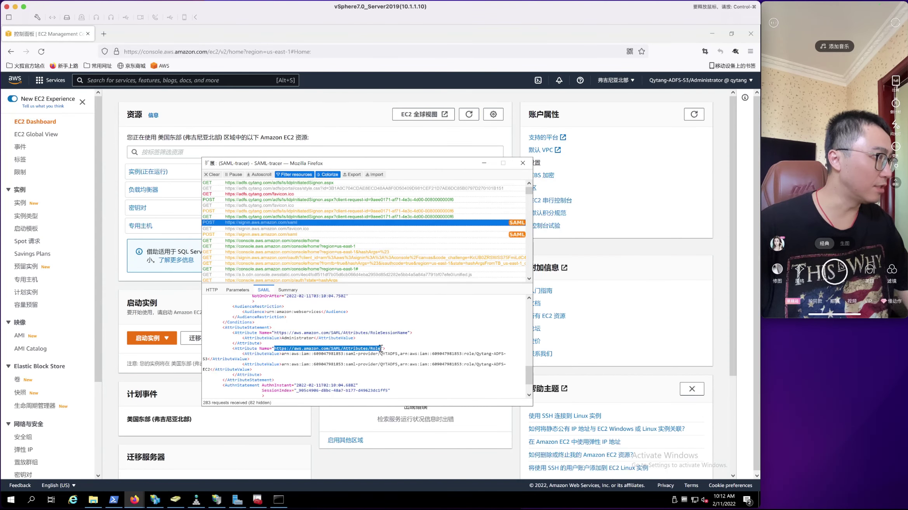
drag(281, 354, 206, 359)
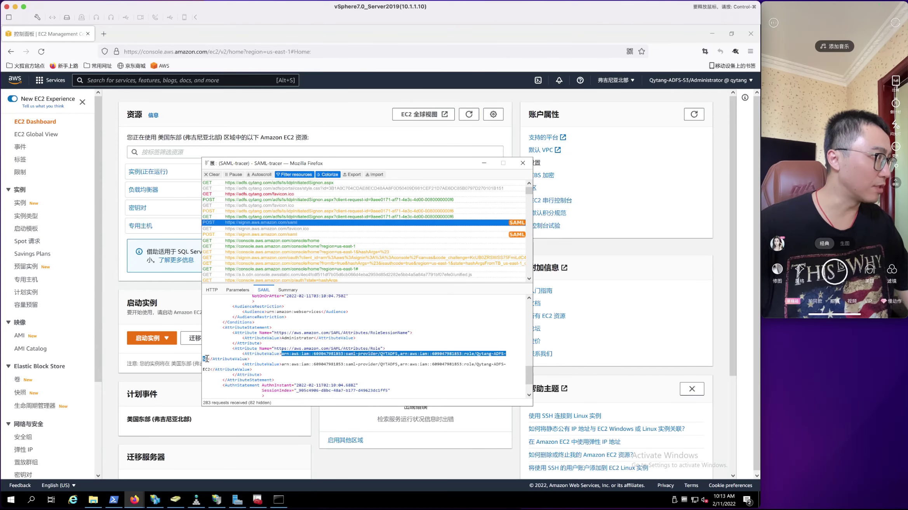
click(344, 362)
drag(299, 360, 390, 365)
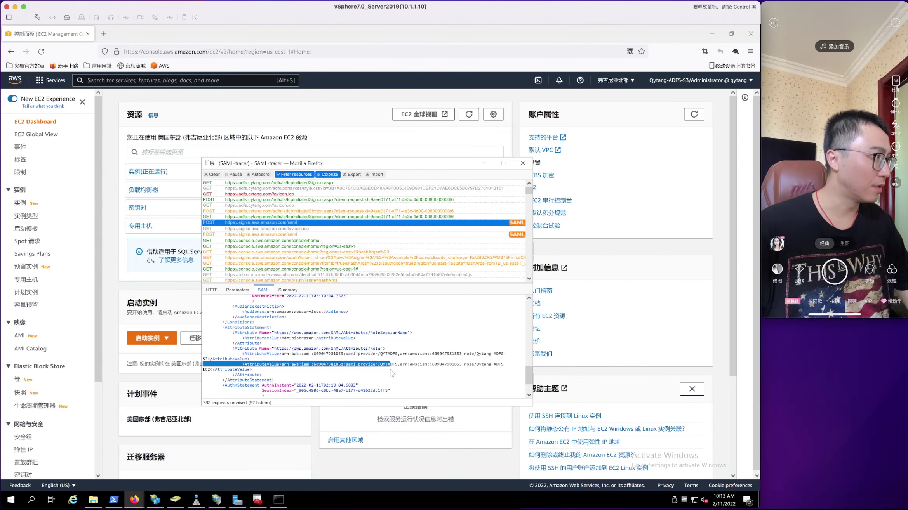
key(super+Tab)
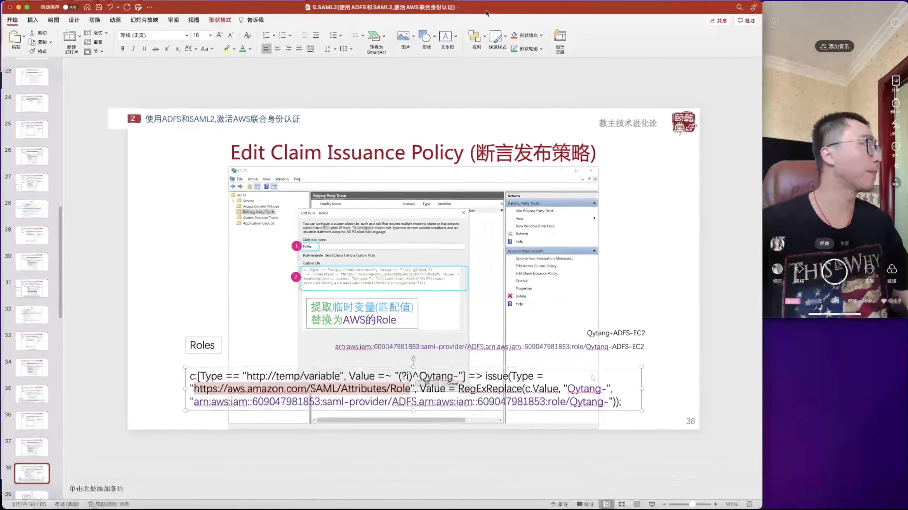
- Advance to the SAML测试 slide 62, then switch back to SAML-tracer
click(657, 267)
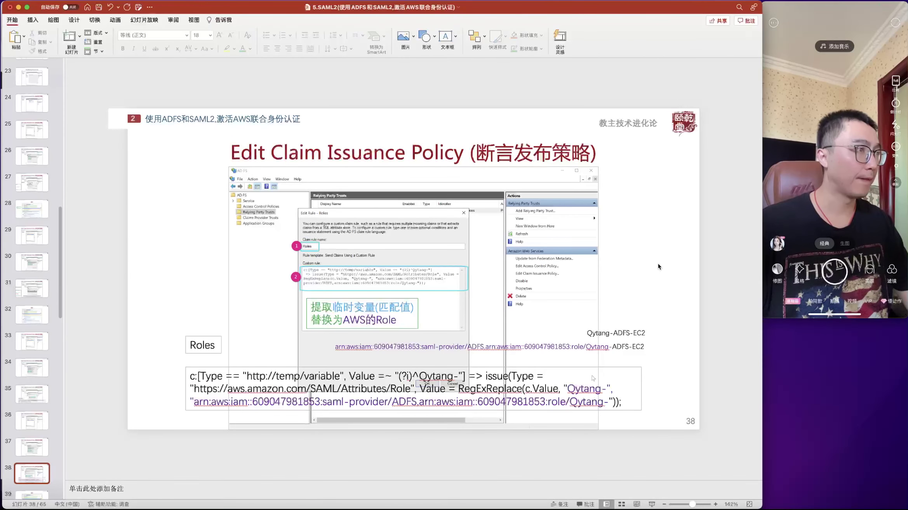
key(Down)
key(Down)
key(Down)
key(Down)
key(Down)
key(Down)
key(Down)
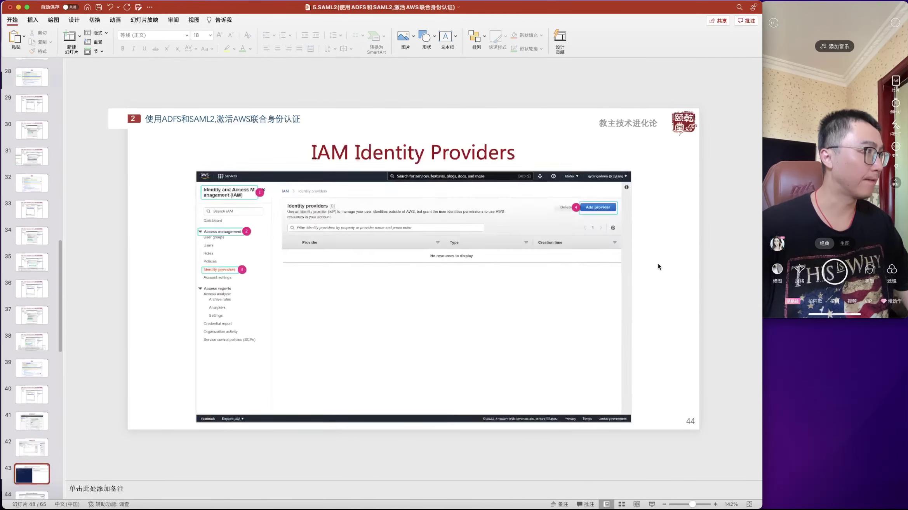
key(Down)
key(Down)
key(Down)
key(Down)
key(Down)
key(Down)
key(Down)
key(Down)
key(Down)
key(Down)
key(Down)
key(Down)
key(Down)
key(Down)
key(Down)
key(Down)
key(Down)
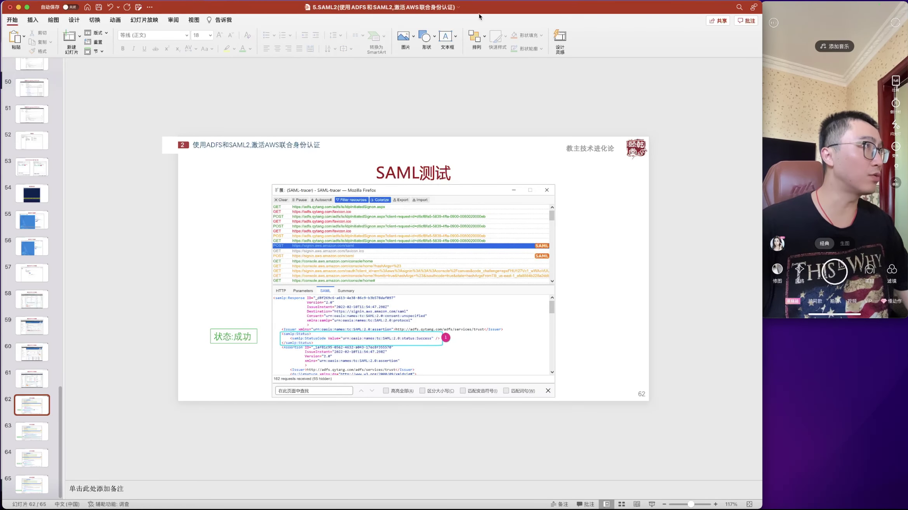
key(super+Tab)
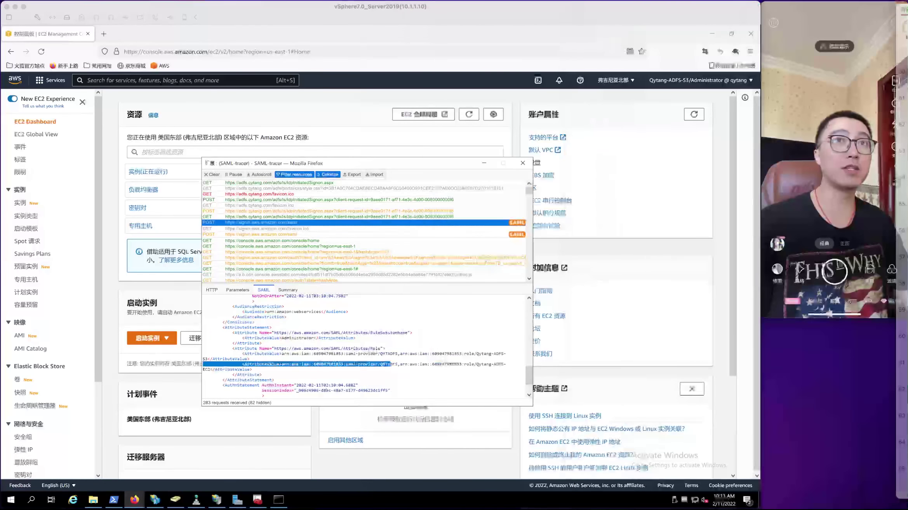
- Highlight the Success StatusCode line, glancing at the SAML test slide for comparison
click(500, 347)
scroll(368, 358, up, 10)
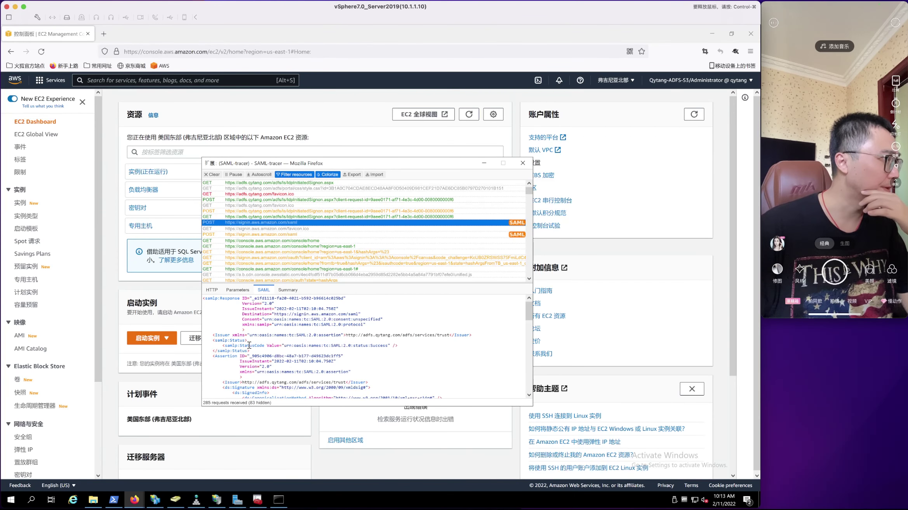
drag(251, 345, 390, 348)
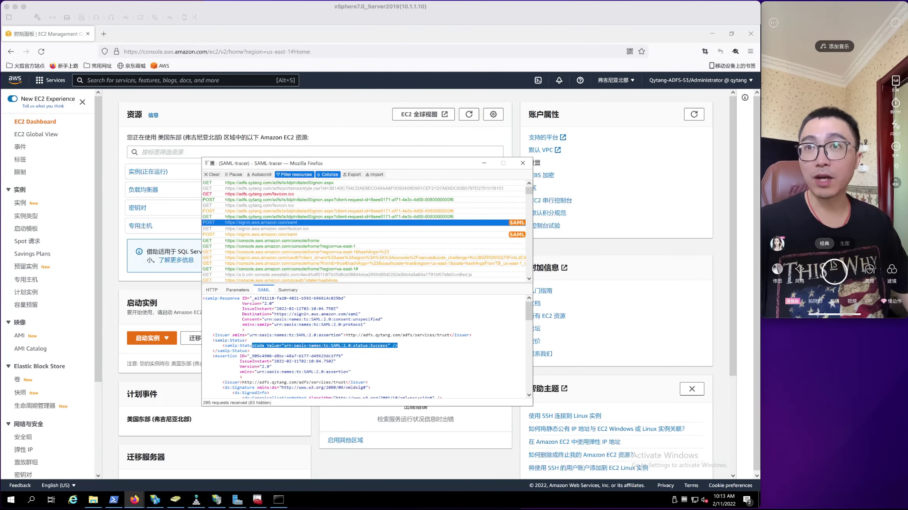
key(super+Tab)
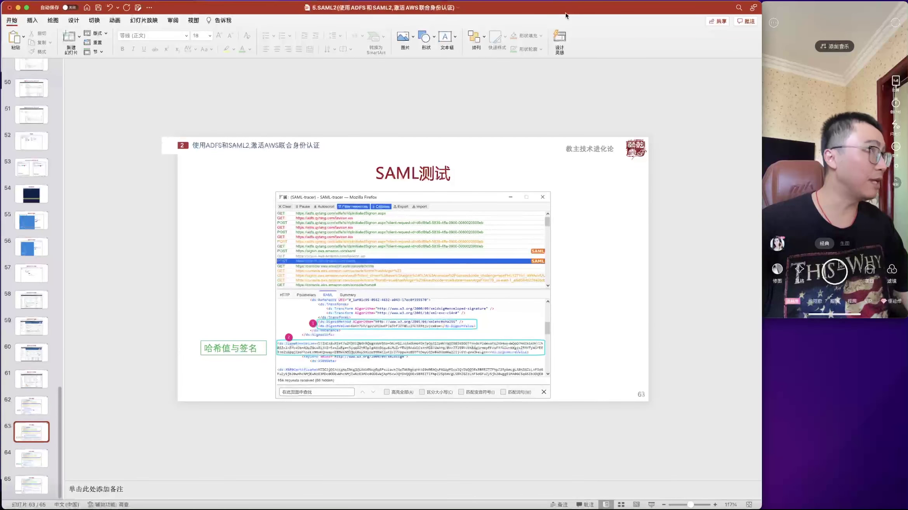
key(super+Tab)
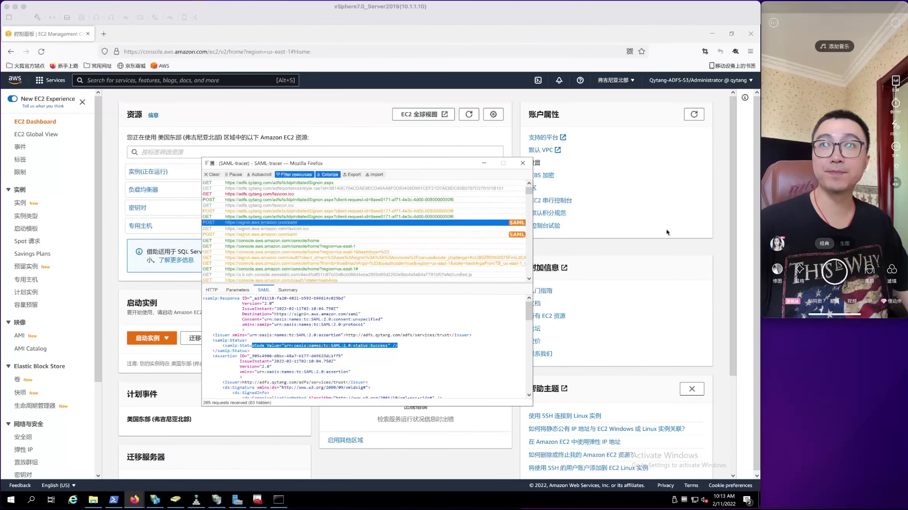
click(356, 368)
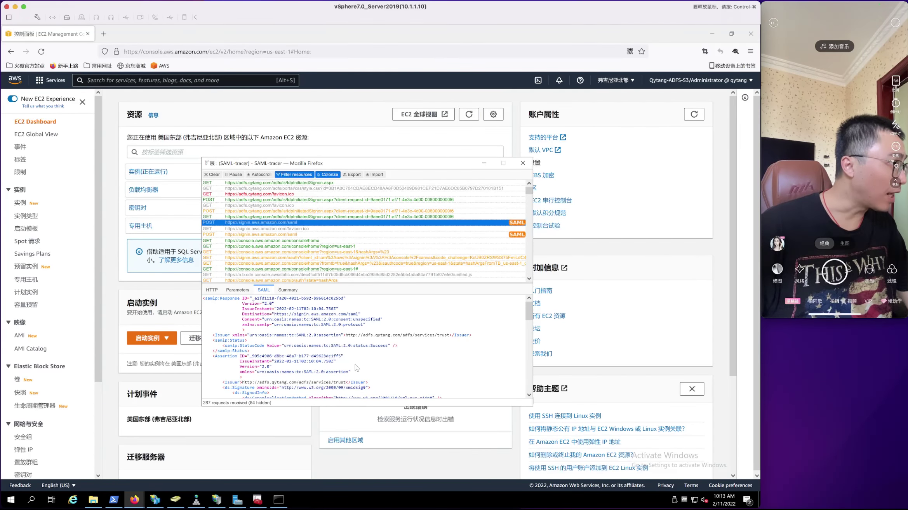
- Highlight the DigestValue and SignatureValue, then the one-hour Conditions and urn:amazon:webservices audience
scroll(356, 368, down, 6)
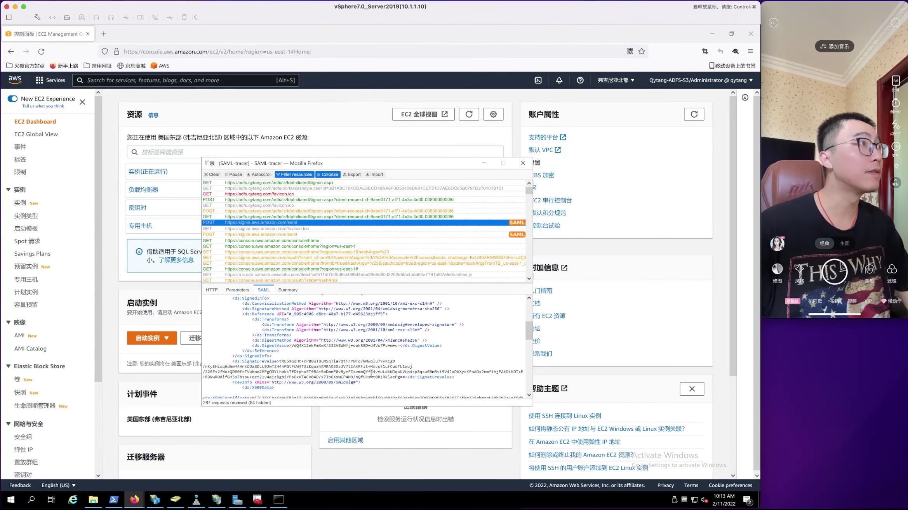
drag(289, 346, 390, 346)
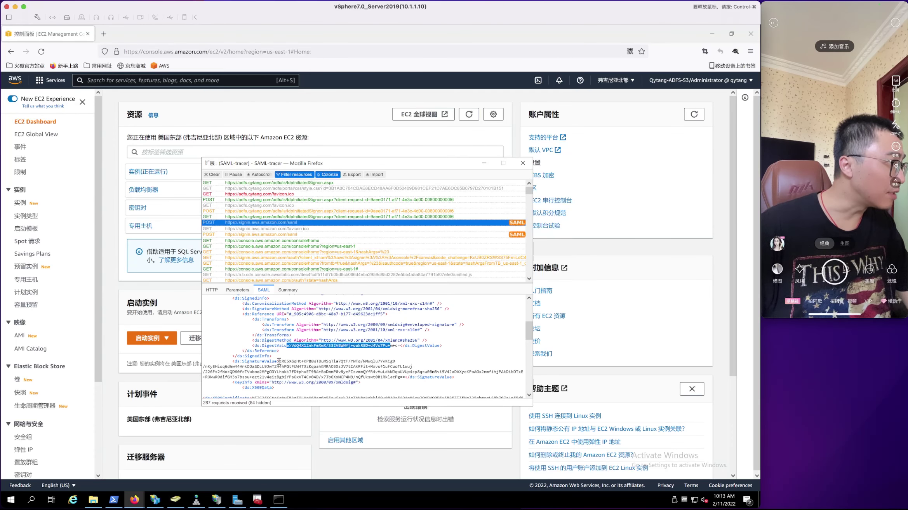
drag(280, 362, 385, 378)
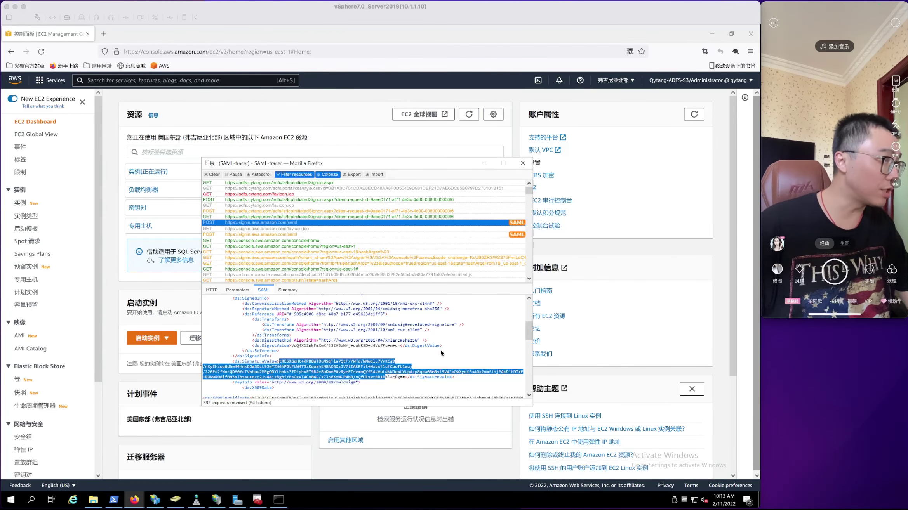
click(531, 335)
drag(531, 334, 531, 375)
drag(230, 339, 284, 360)
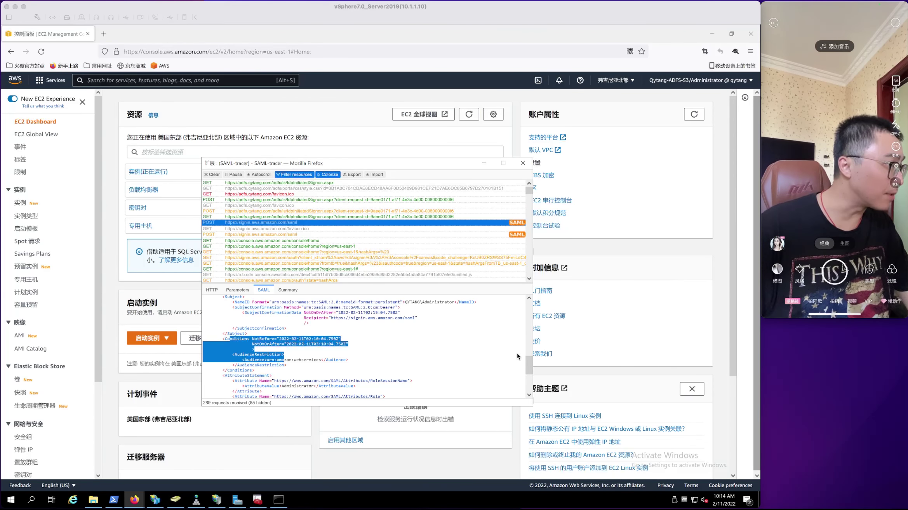
drag(530, 374, 530, 389)
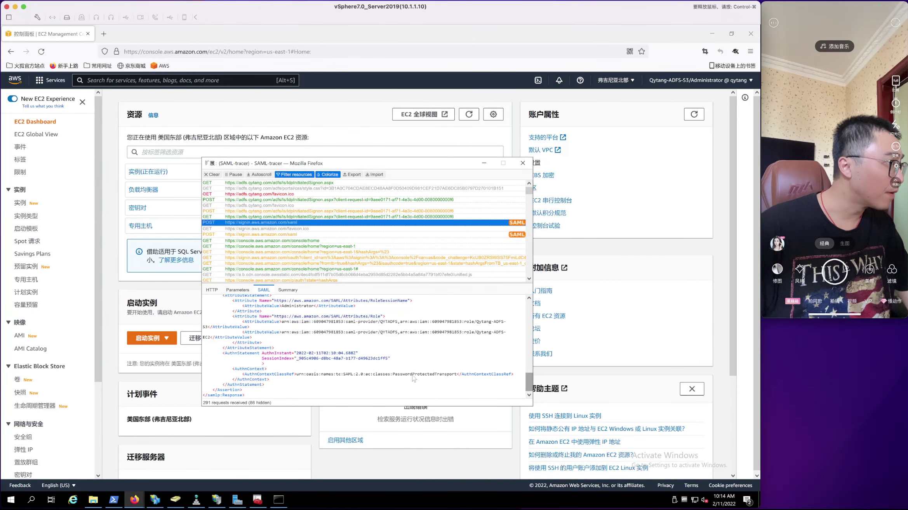